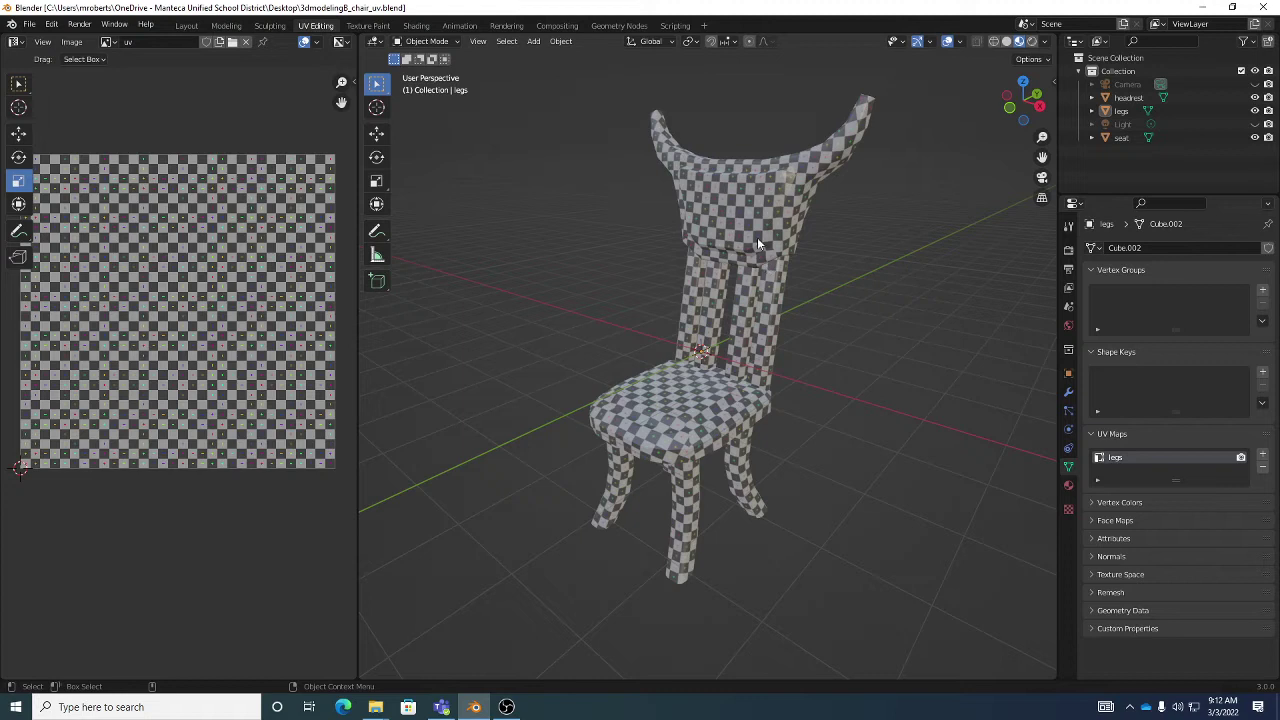
# Select the chair's headrest, legs and seat in turn to examine each part's separate UV map, ending on the seat.
pyautogui.click(786, 218)
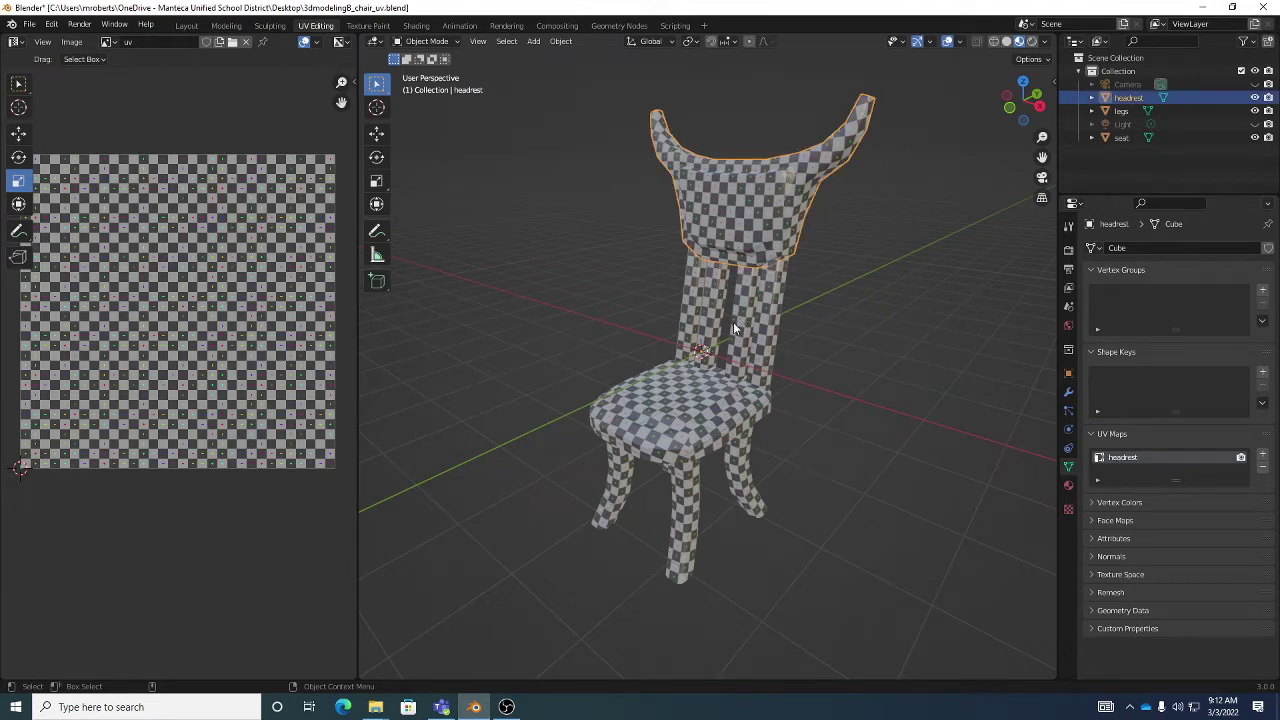
pyautogui.click(708, 380)
pyautogui.click(772, 287)
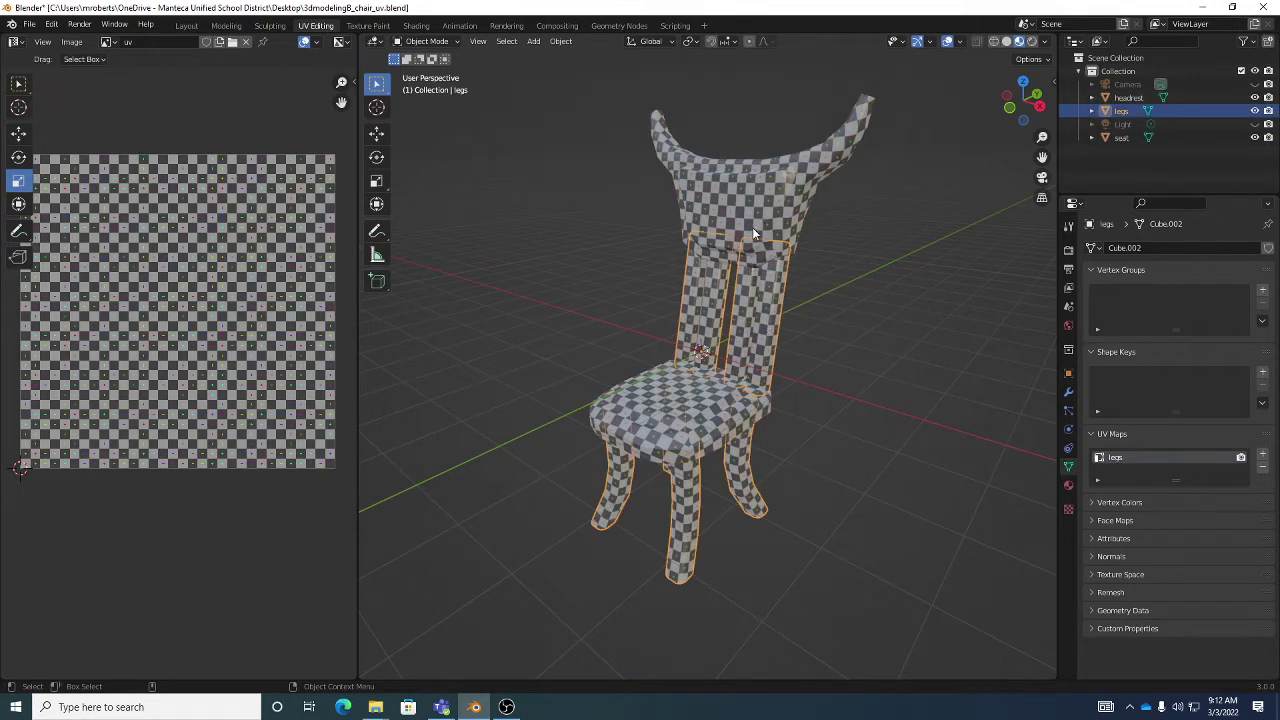
pyautogui.click(714, 393)
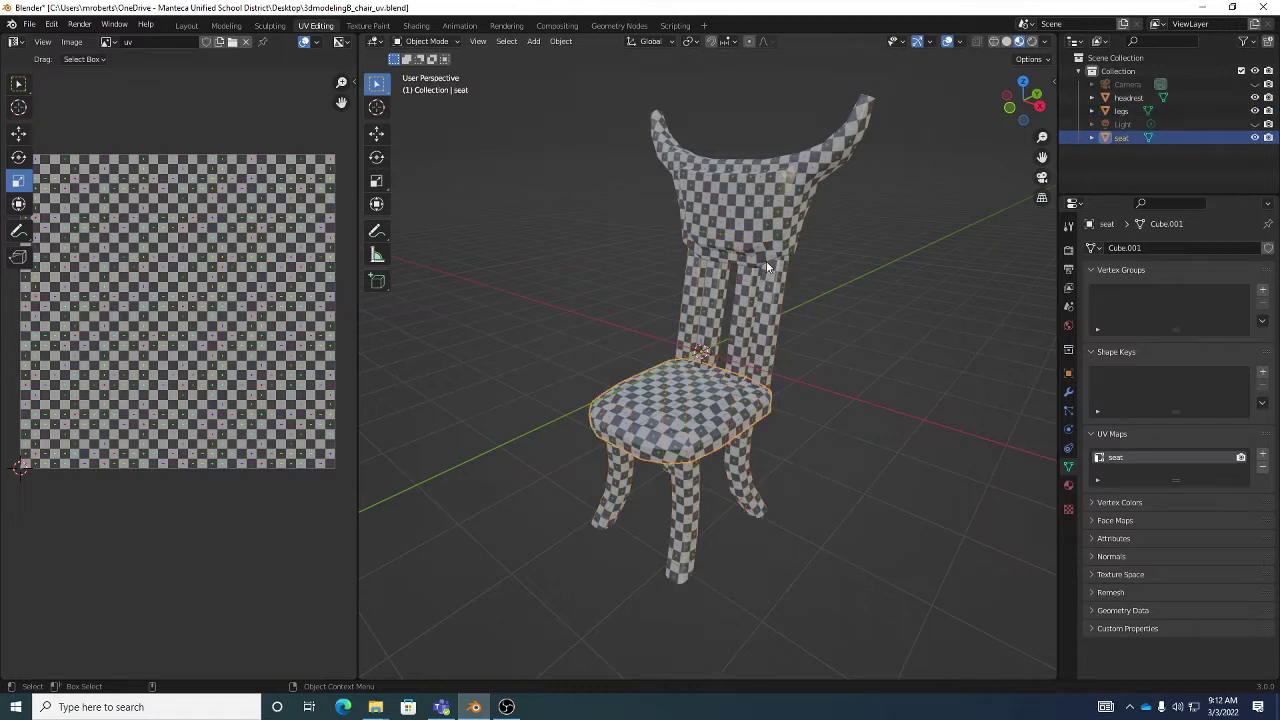
pyautogui.click(790, 212)
pyautogui.click(712, 401)
pyautogui.moveTo(752, 323); pyautogui.dragTo(756, 335, button='middle')
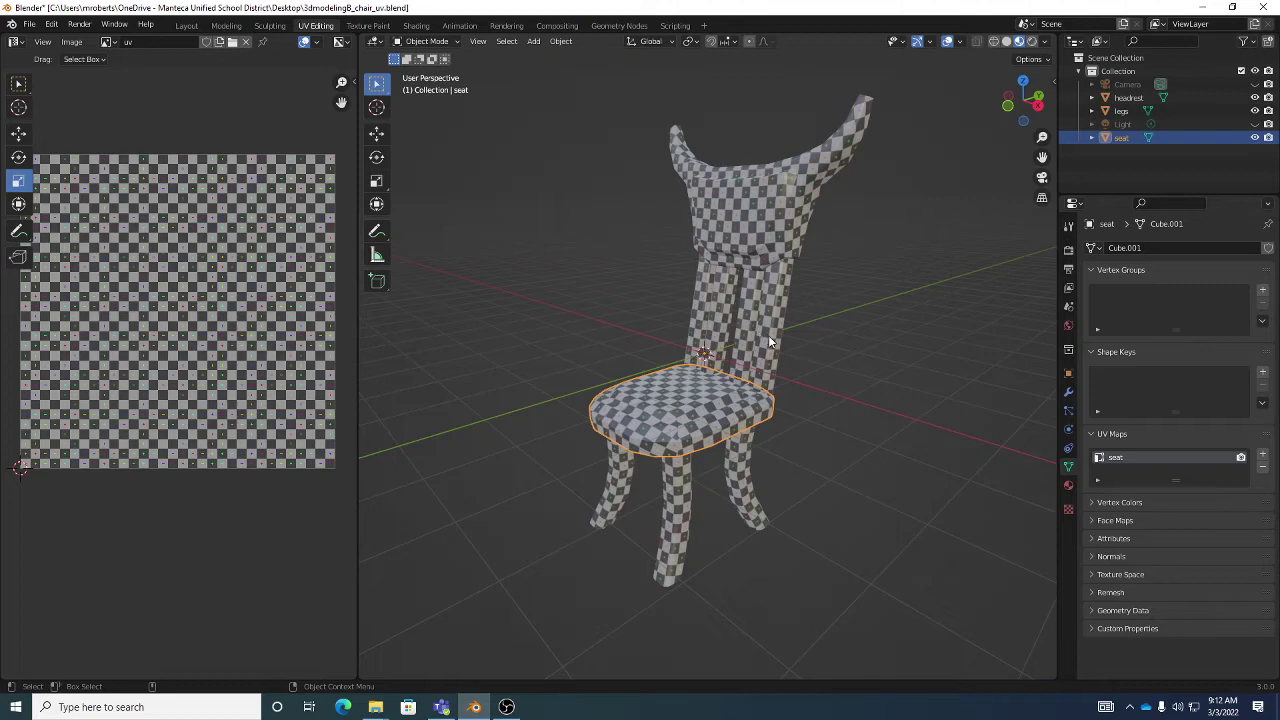
# Switch to the Texture Paint workspace and widen the 3D viewport so the whole chair fits beside the image editor.
pyautogui.click(368, 25)
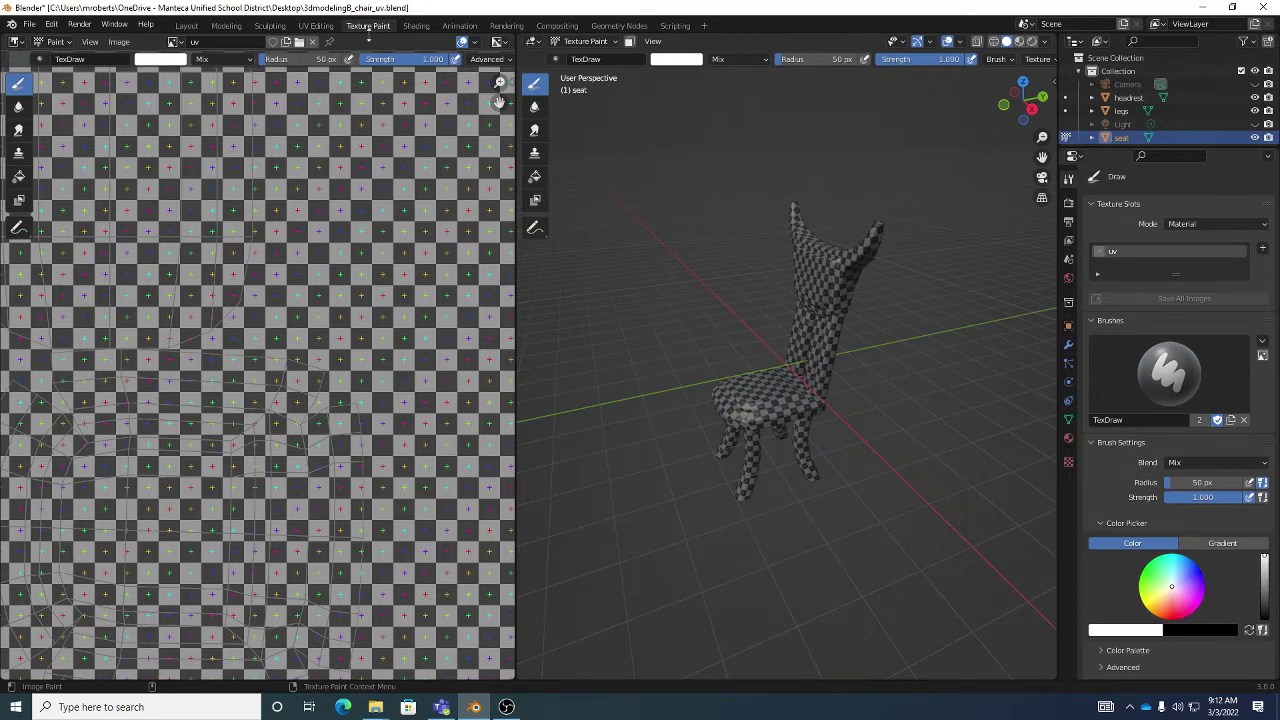
pyautogui.scroll(-5, 400, 290)
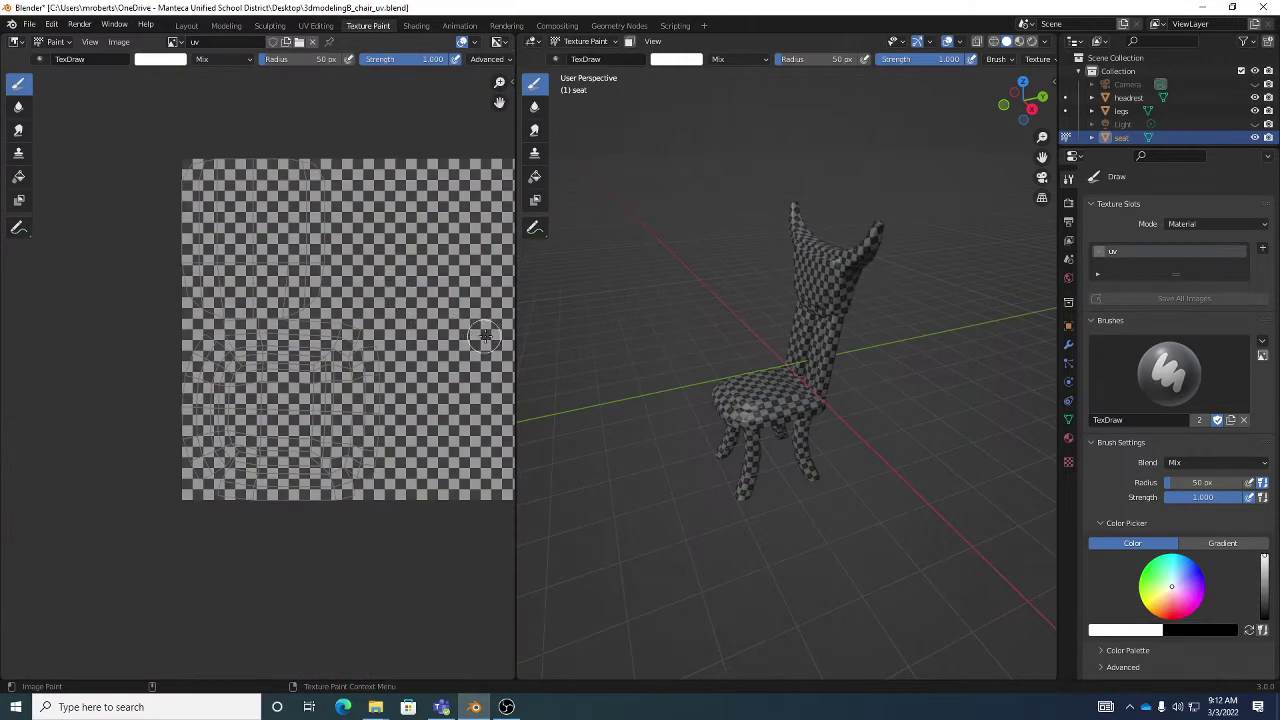
pyautogui.moveTo(516, 336); pyautogui.dragTo(358, 335)
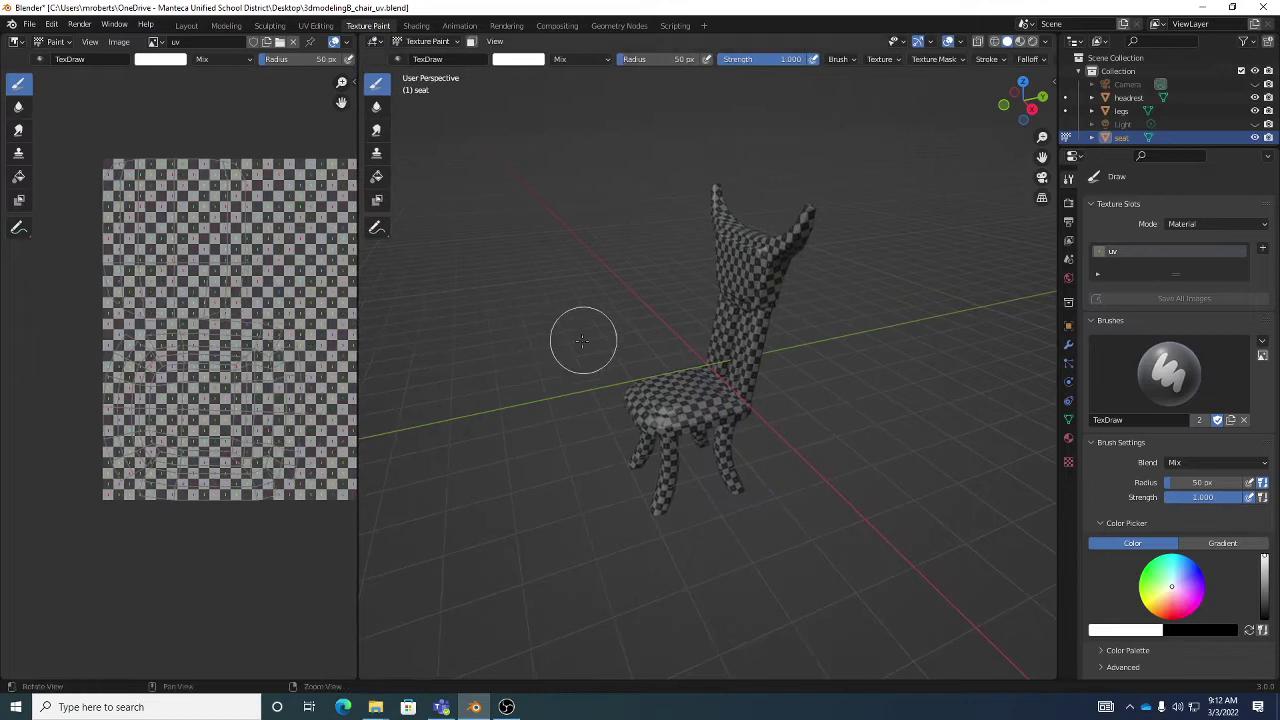
pyautogui.moveTo(586, 337); pyautogui.dragTo(629, 349, button='middle')
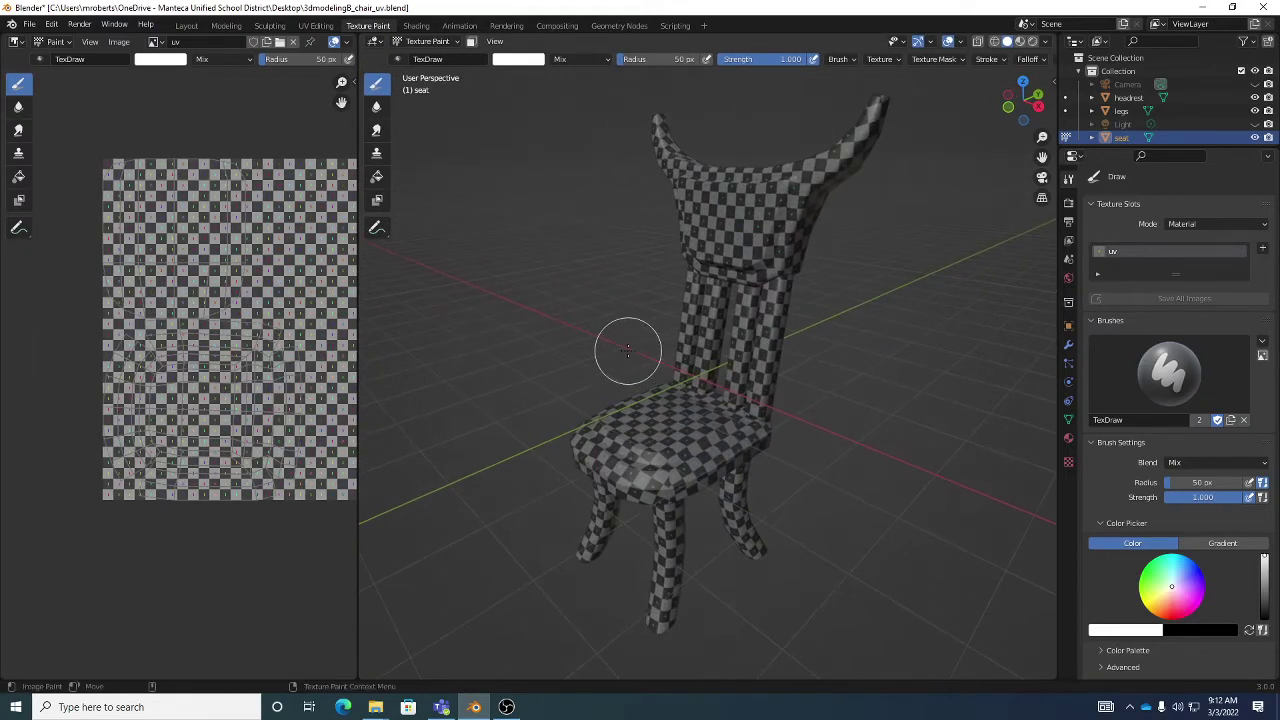
# Compare the wireframe and solid display of the chair and set the viewport shading to Material Preview.
pyautogui.click(1020, 42)
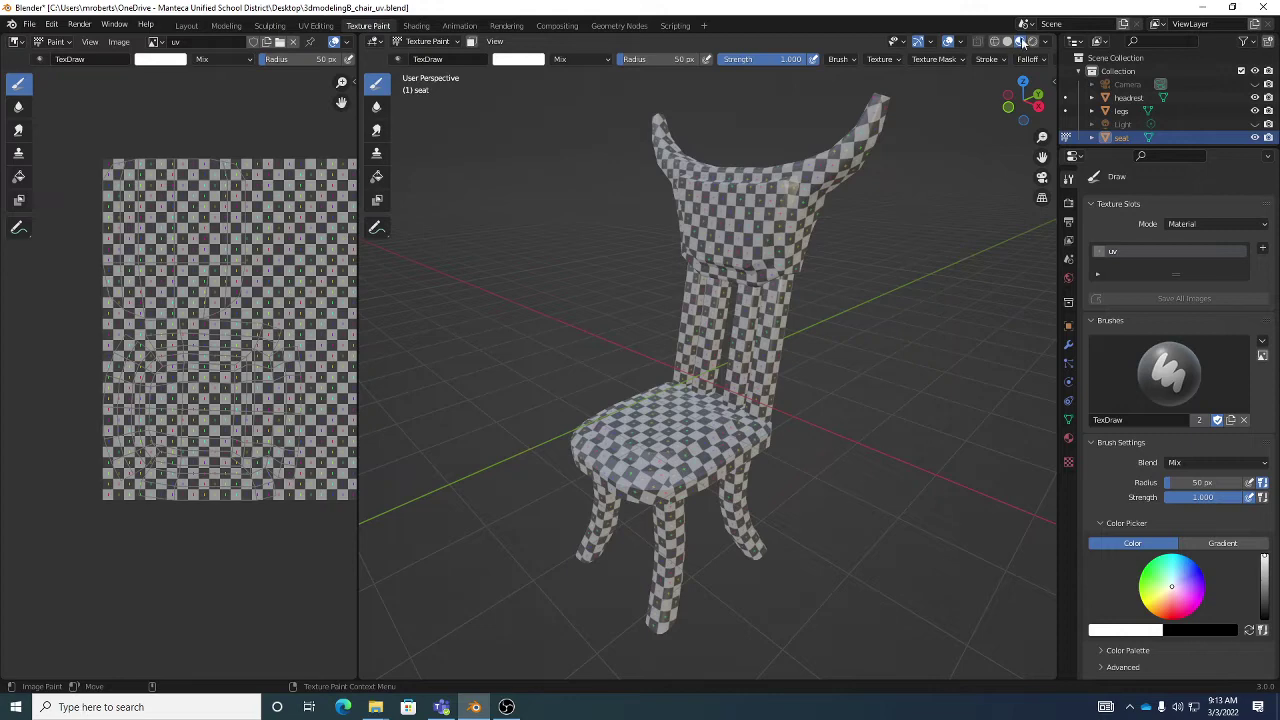
pyautogui.click(993, 42)
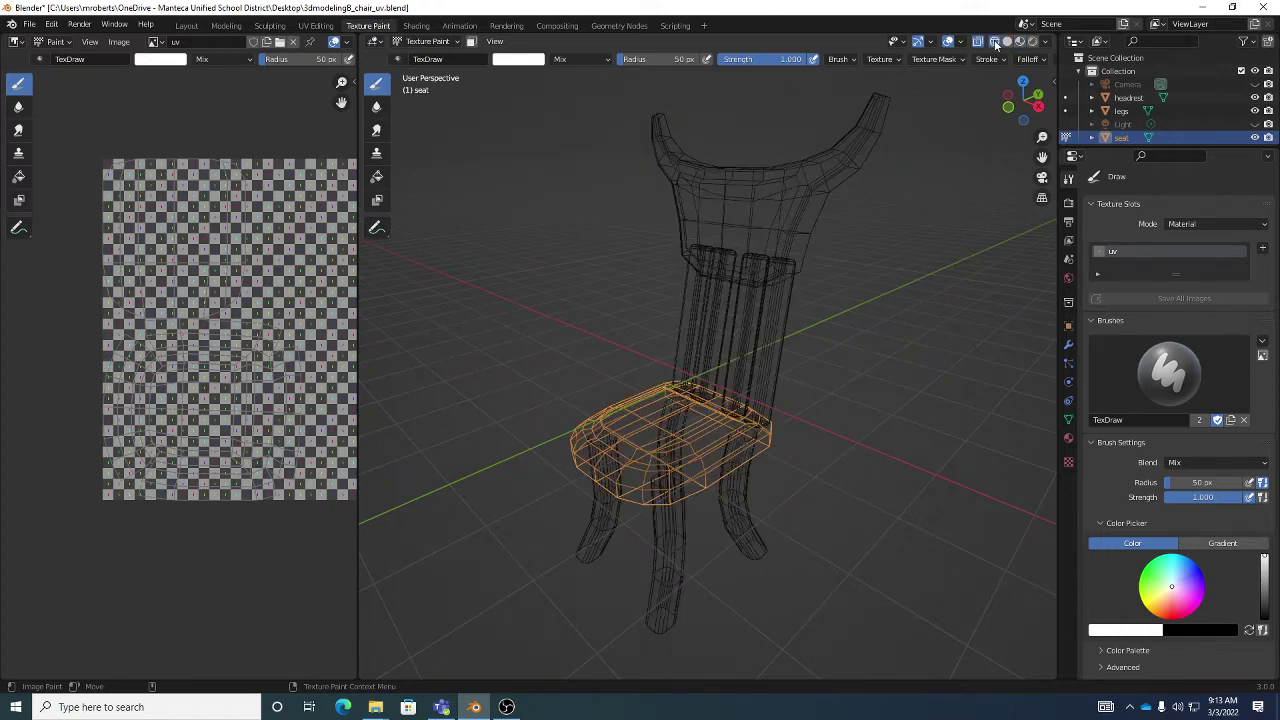
pyautogui.click(1006, 42)
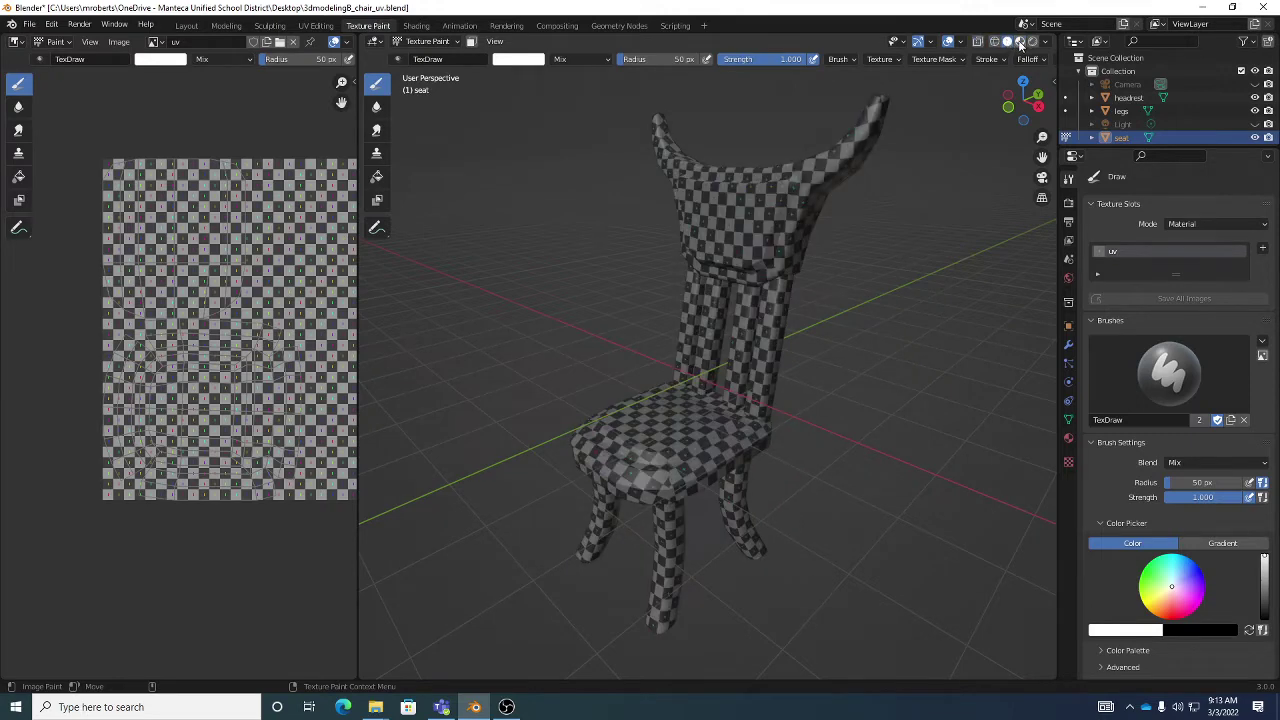
pyautogui.click(1019, 42)
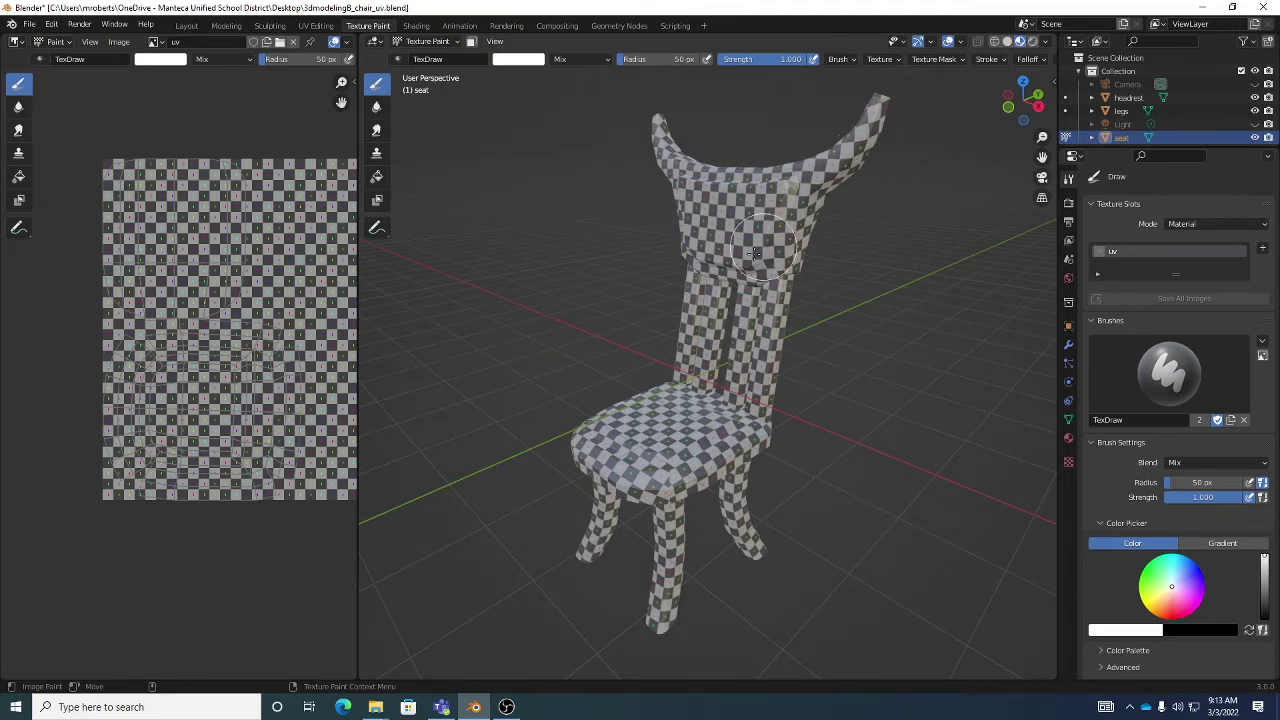
# Return to Object Mode, hide the headrest and legs, and select the seat.
pyautogui.hotkey('ctrl', 'Tab')
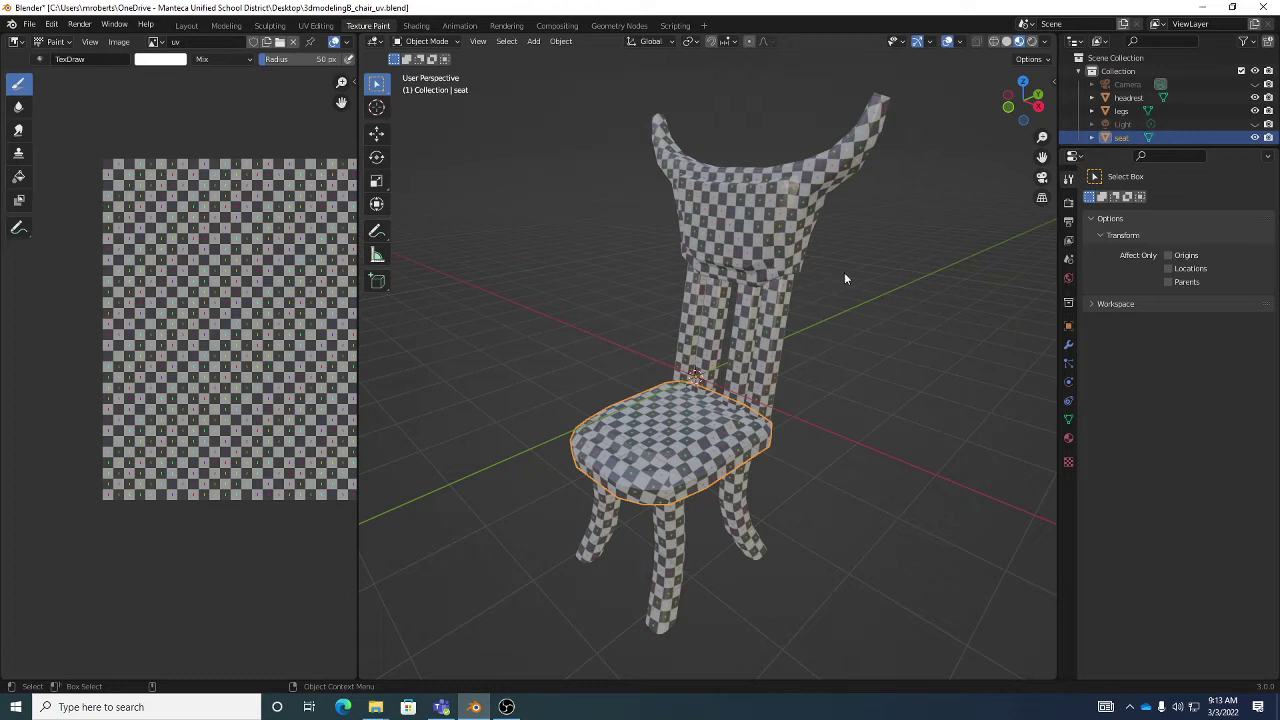
pyautogui.click(1255, 97)
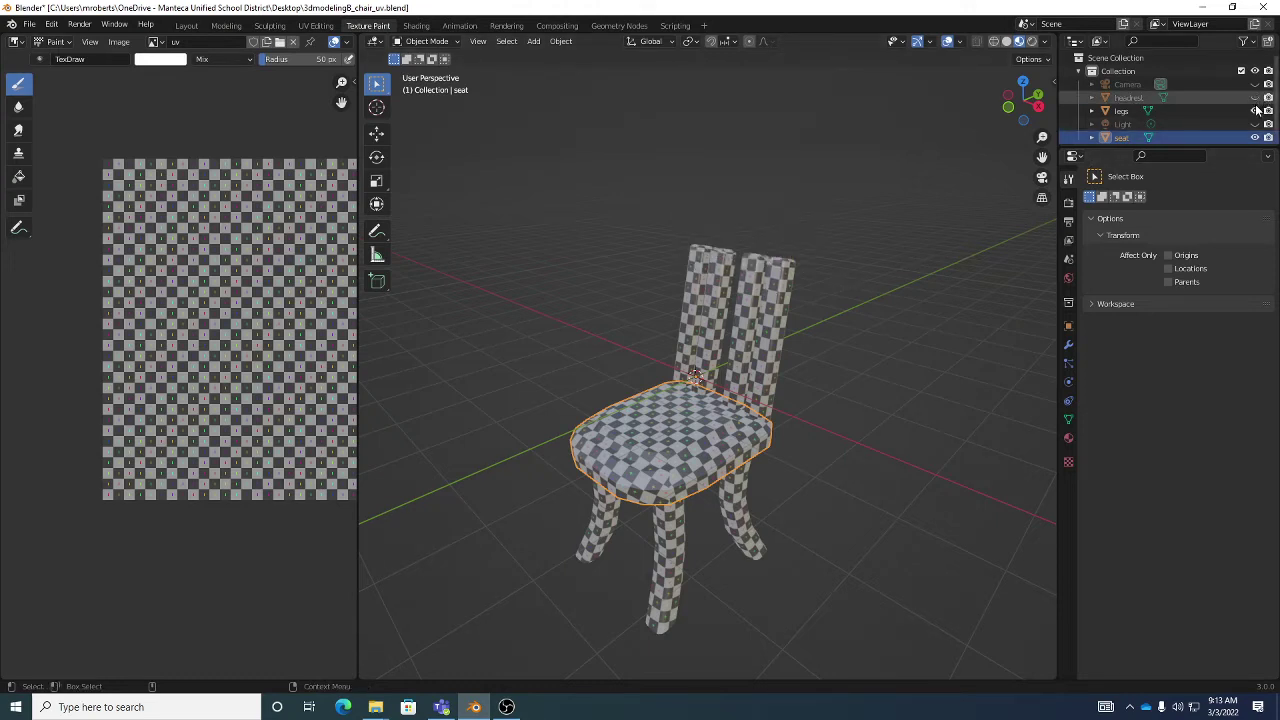
pyautogui.click(1255, 110)
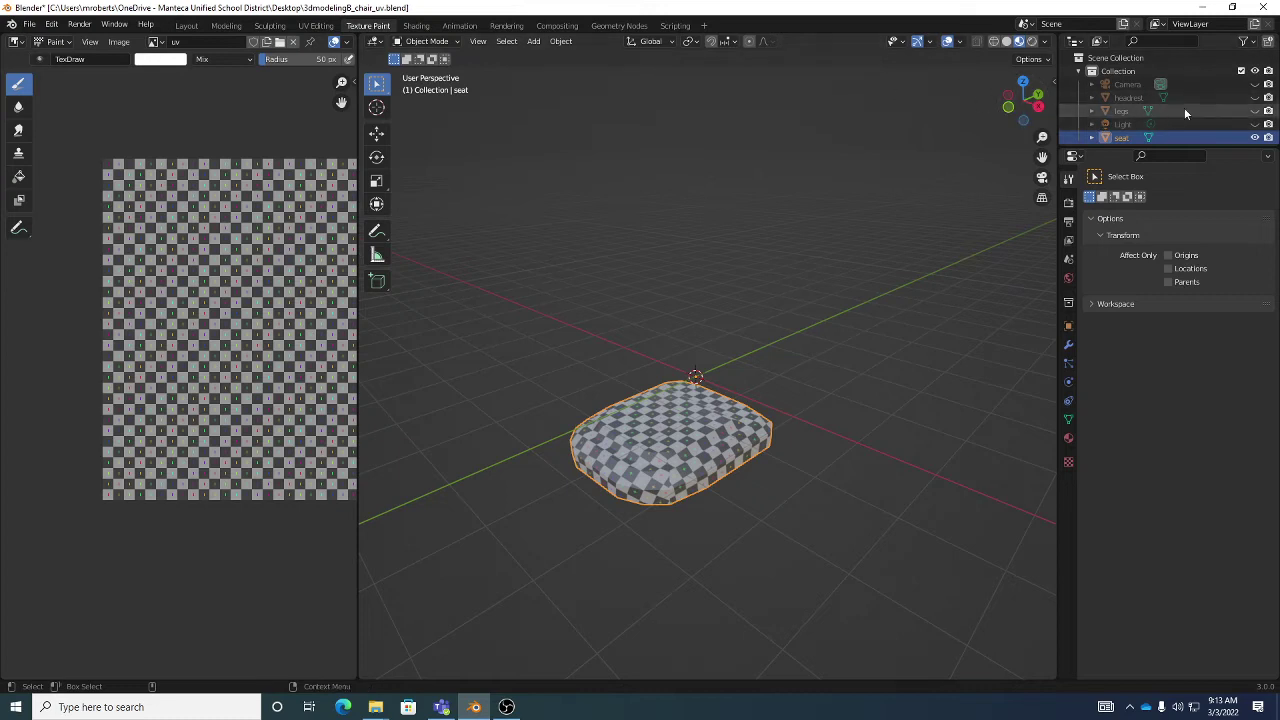
pyautogui.moveTo(910, 199); pyautogui.dragTo(766, 365, button='middle')
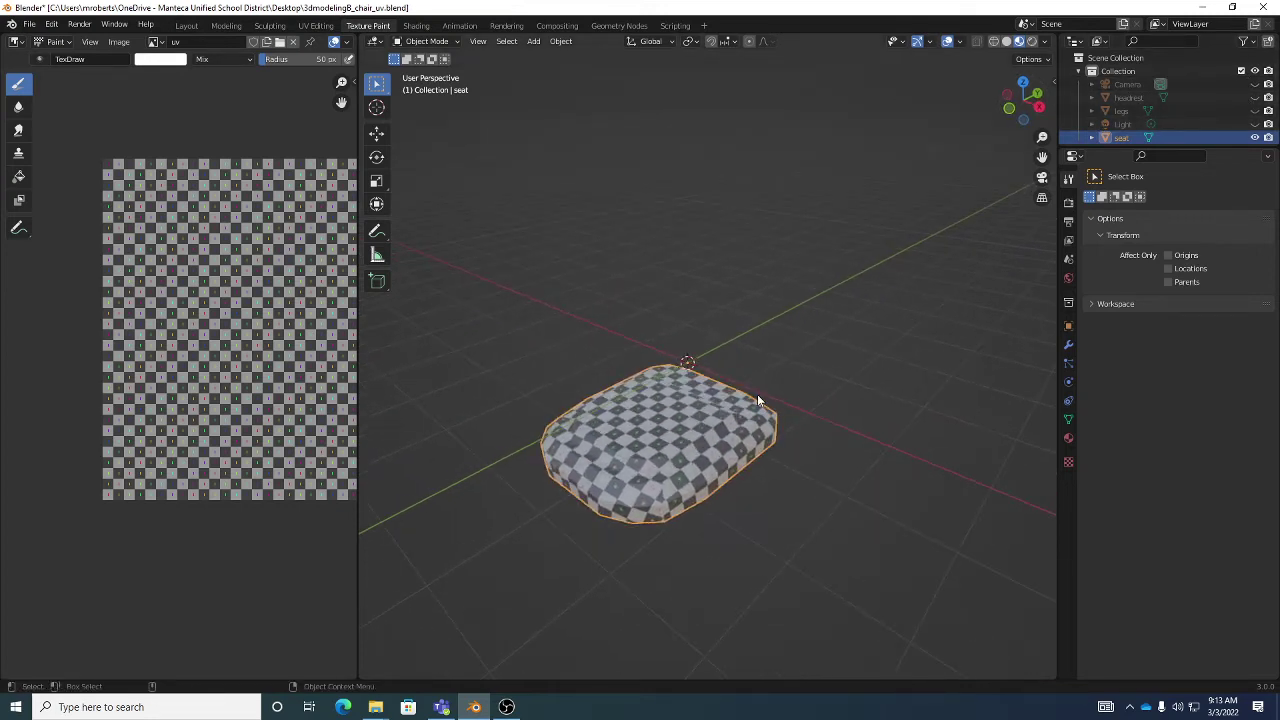
pyautogui.click(803, 367)
pyautogui.click(745, 409)
# Unlink the uv image from the seat material's base color and rename the material "chair seat".
pyautogui.click(1067, 438)
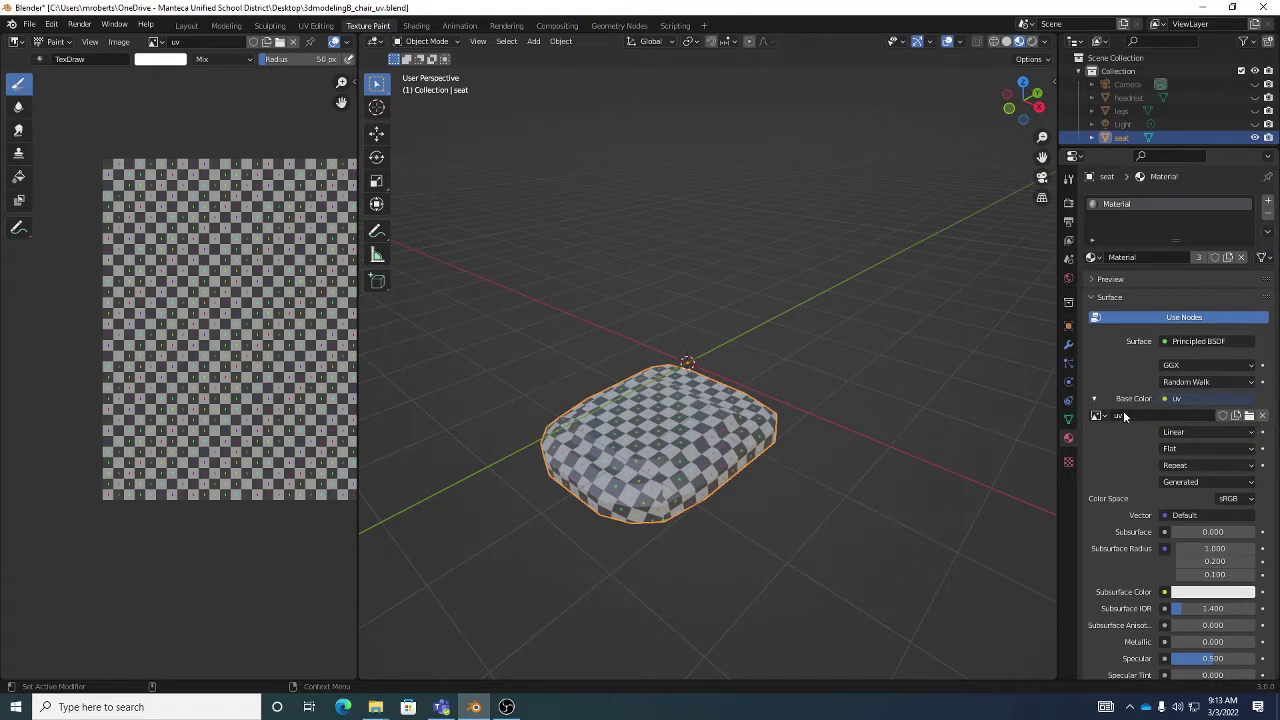
pyautogui.click(1263, 415)
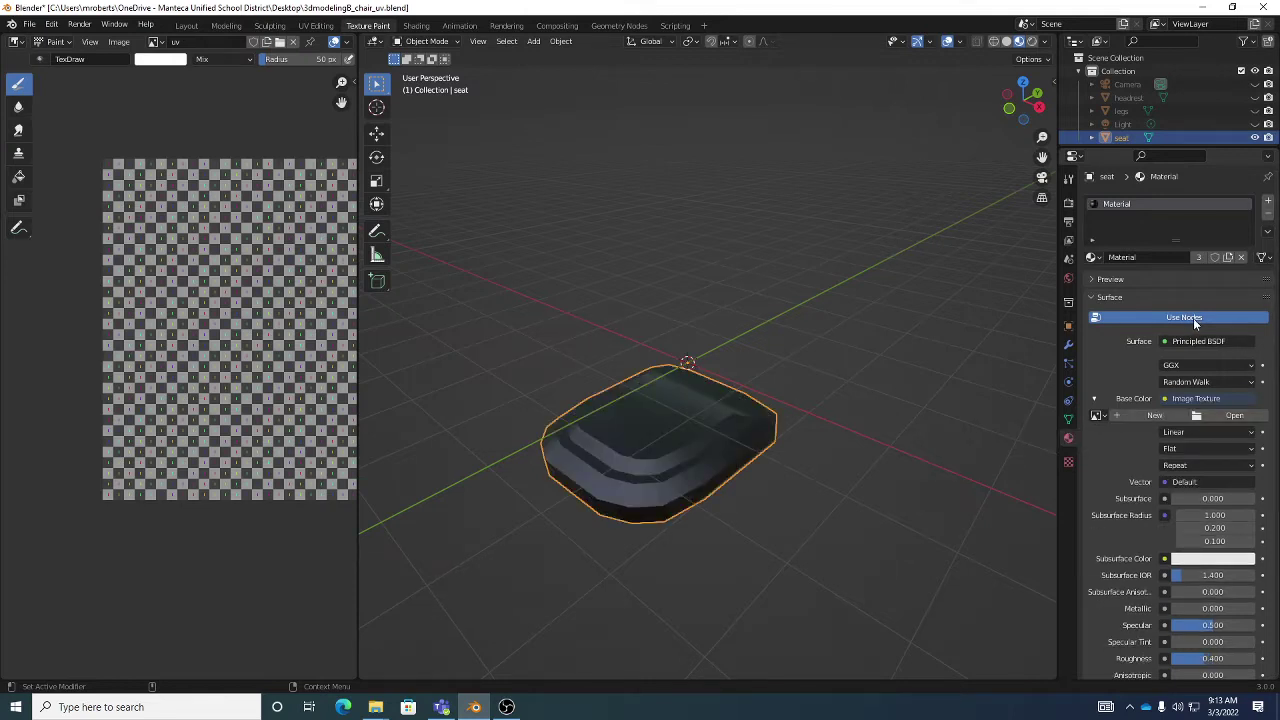
pyautogui.click(1150, 257)
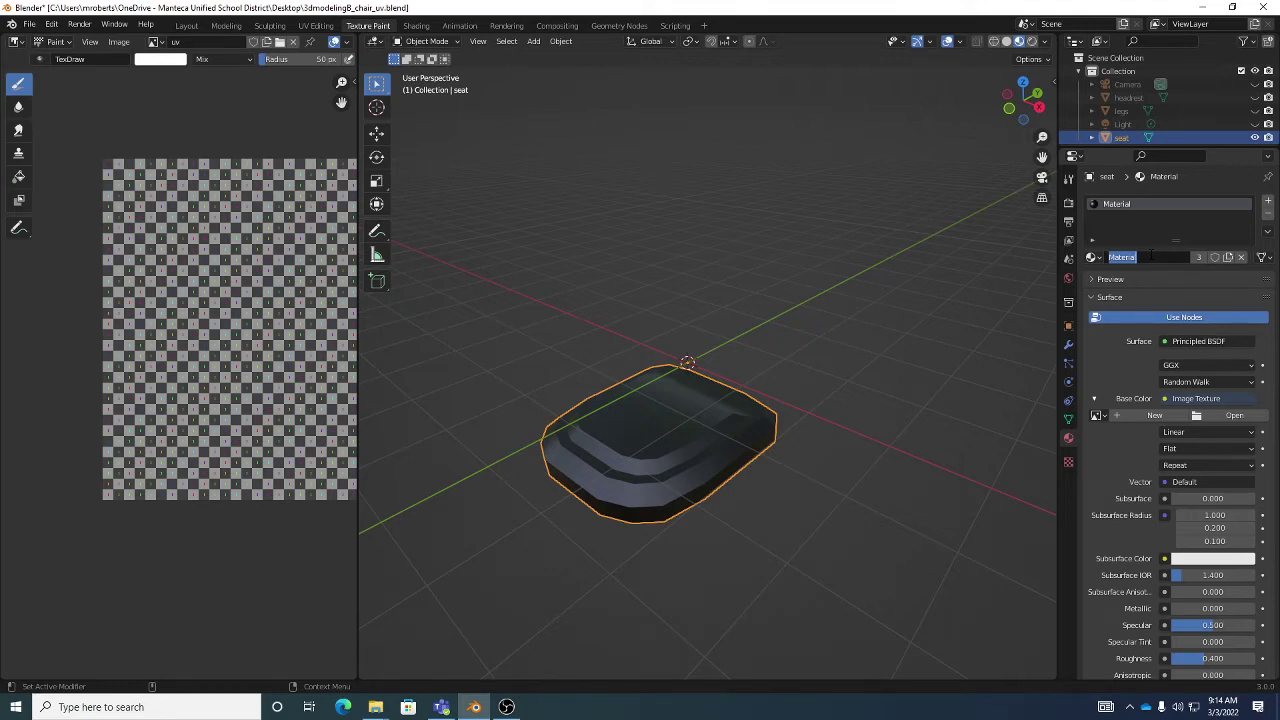
pyautogui.write('chair seat')
pyautogui.press('Return')
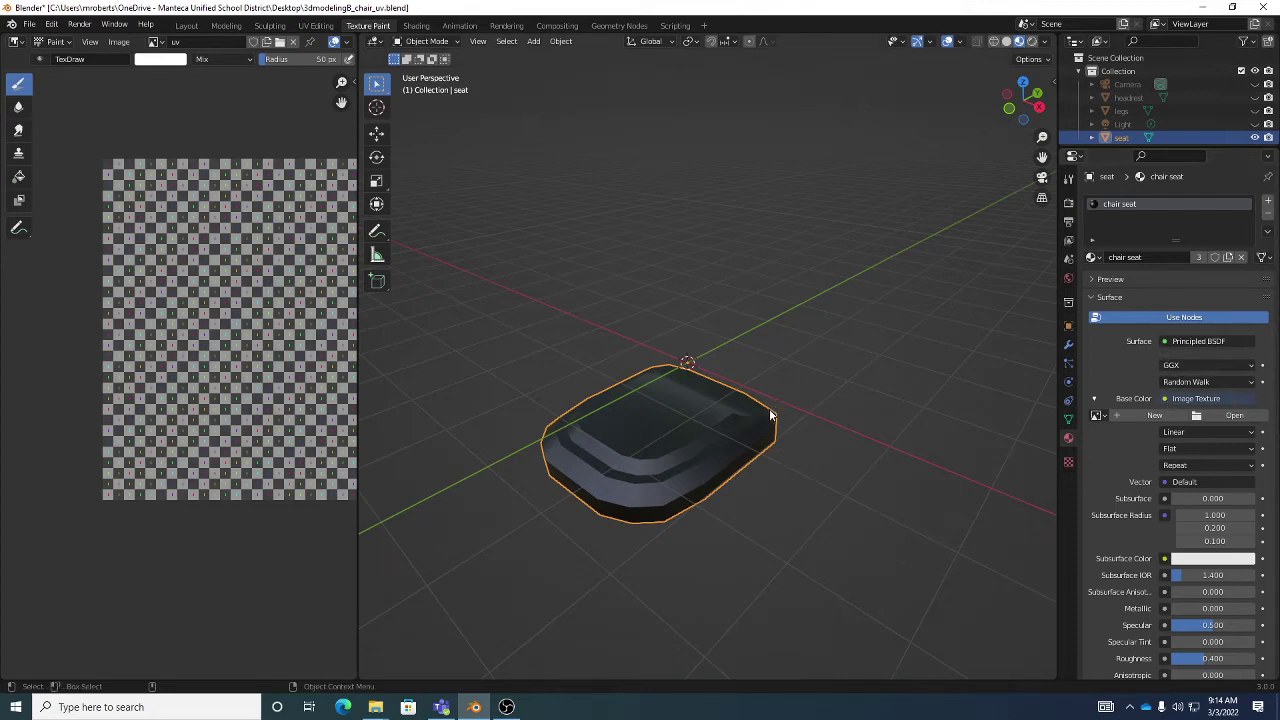
# Assign an Image Texture to the seat material's base color and check its node setup in the Shading workspace before returning to Texture Paint.
pyautogui.click(1165, 399)
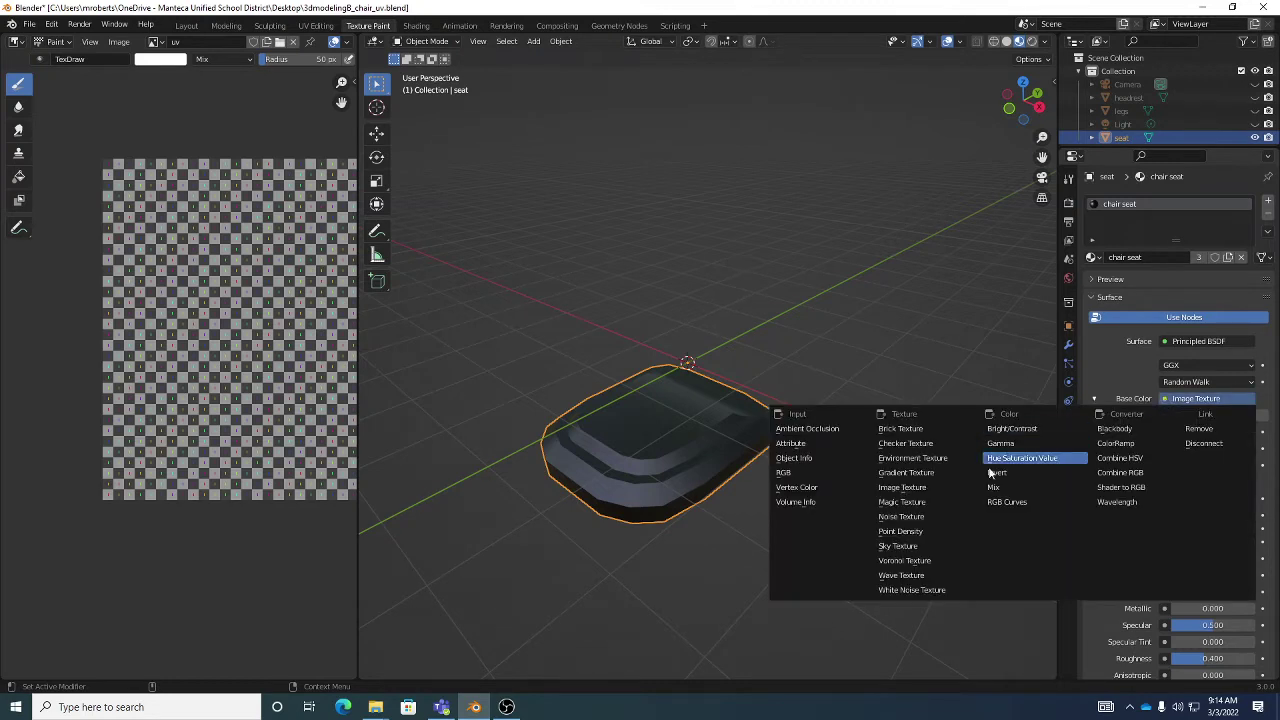
pyautogui.click(908, 487)
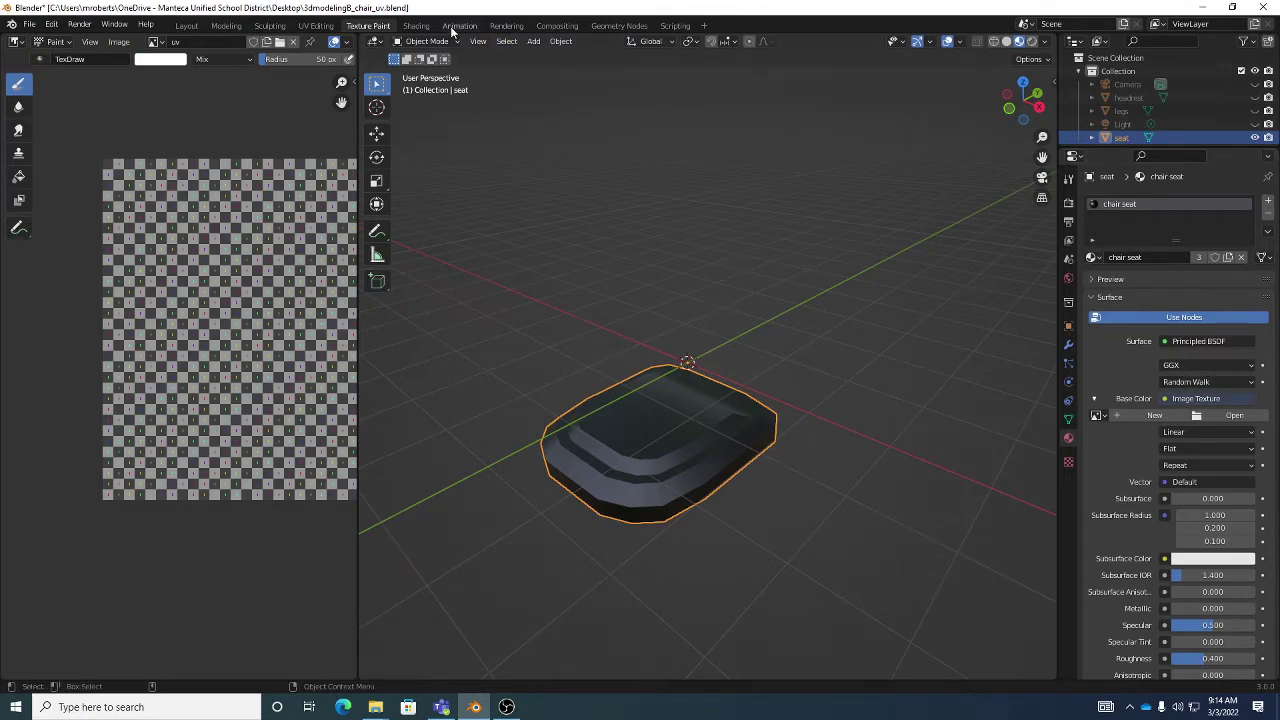
pyautogui.click(416, 25)
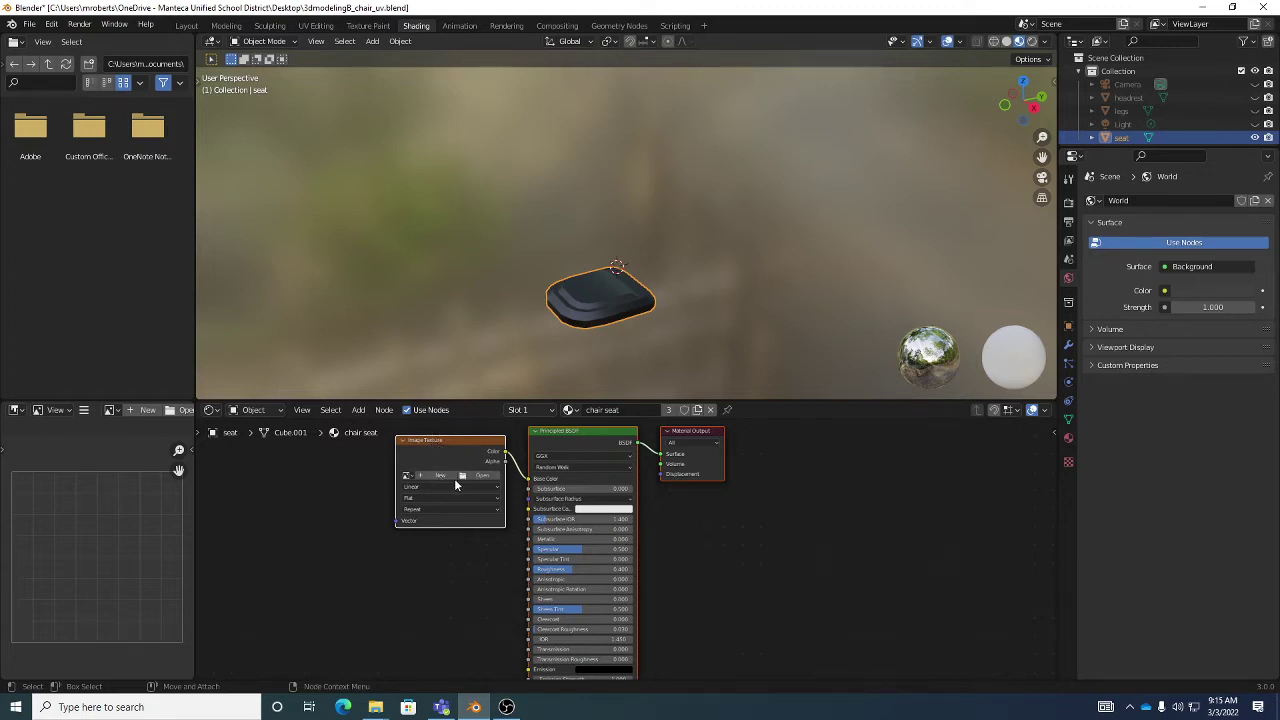
pyautogui.click(381, 26)
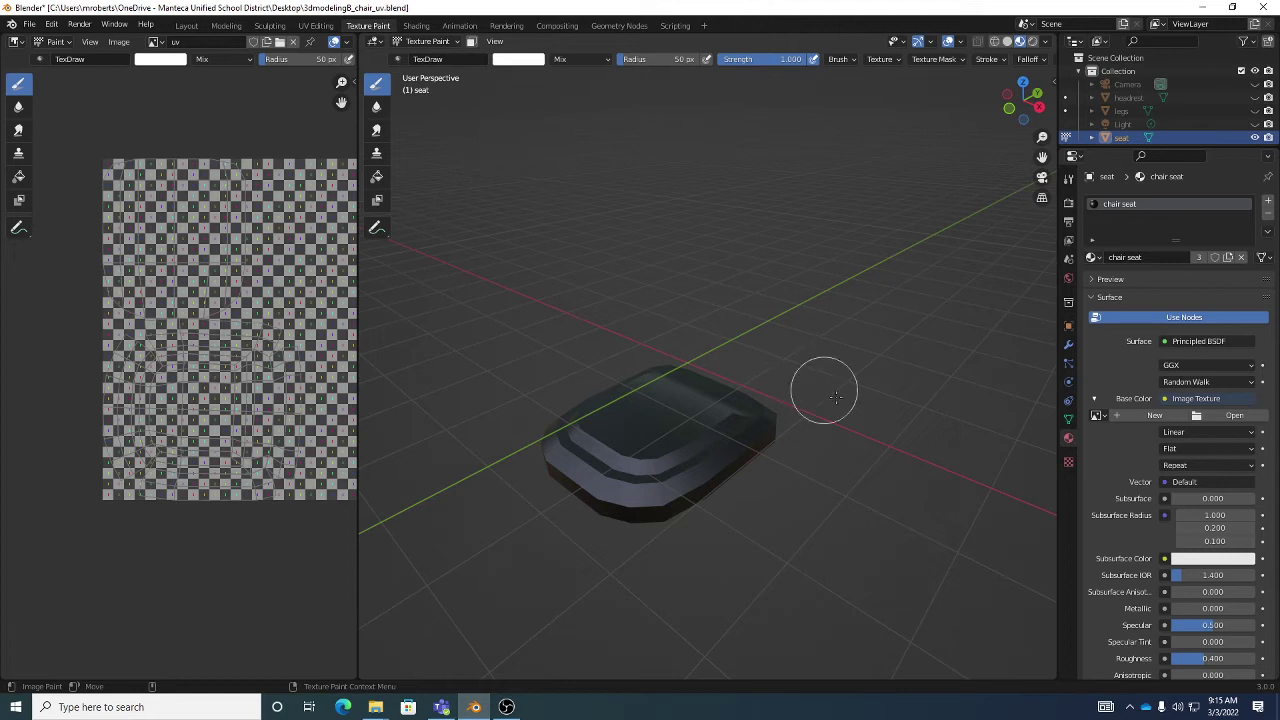
# Start a new base color image named "chair seat color" with a width and height of 2048 px.
pyautogui.click(1141, 415)
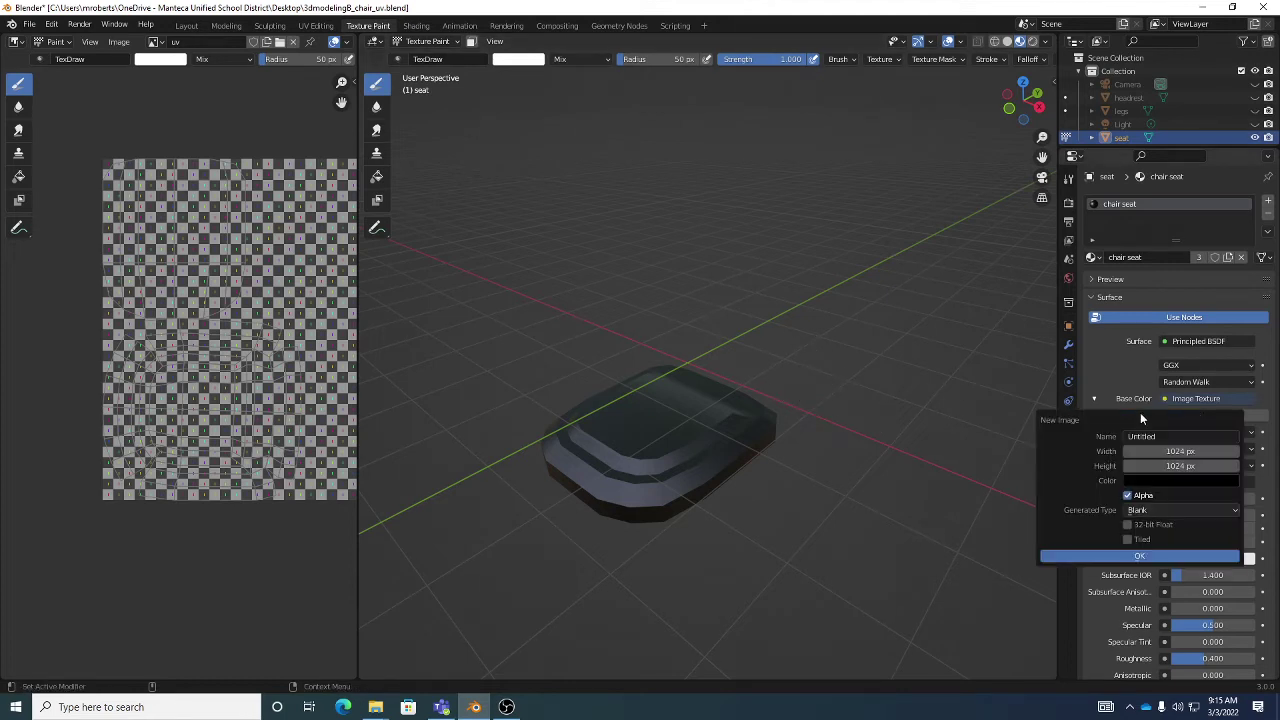
pyautogui.click(1166, 436)
pyautogui.write('chair seat color')
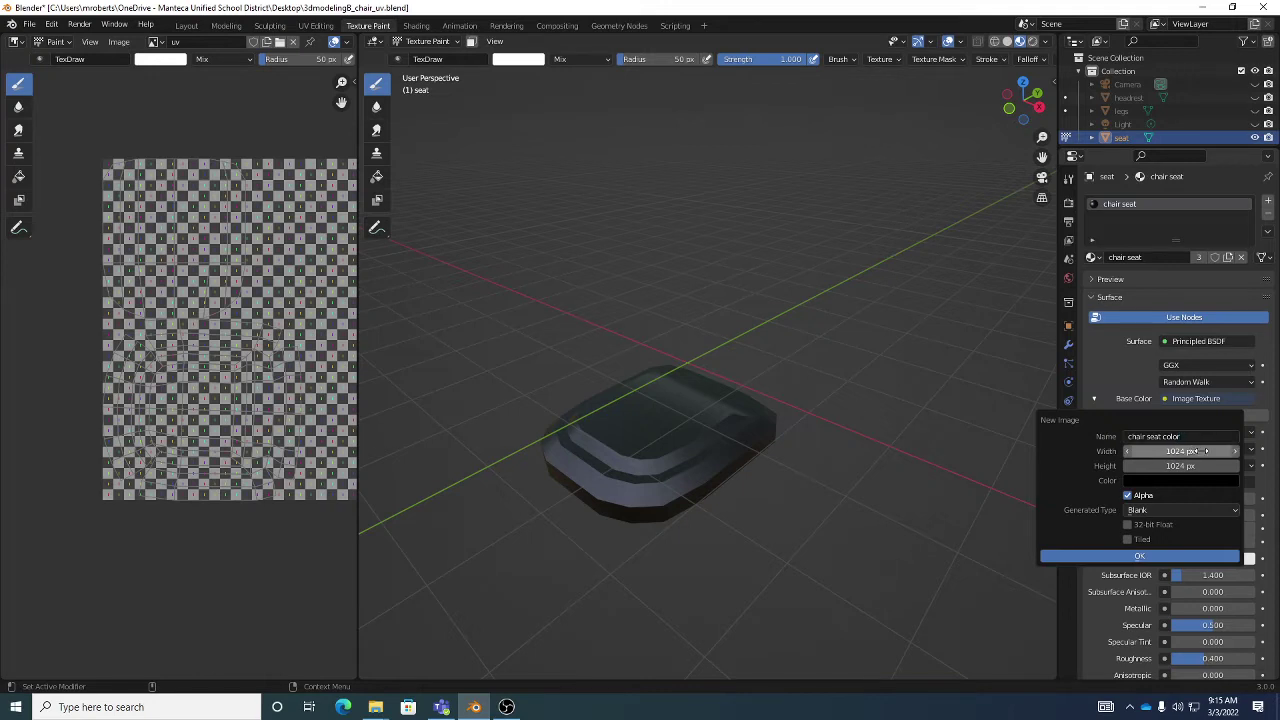
pyautogui.press('Tab')
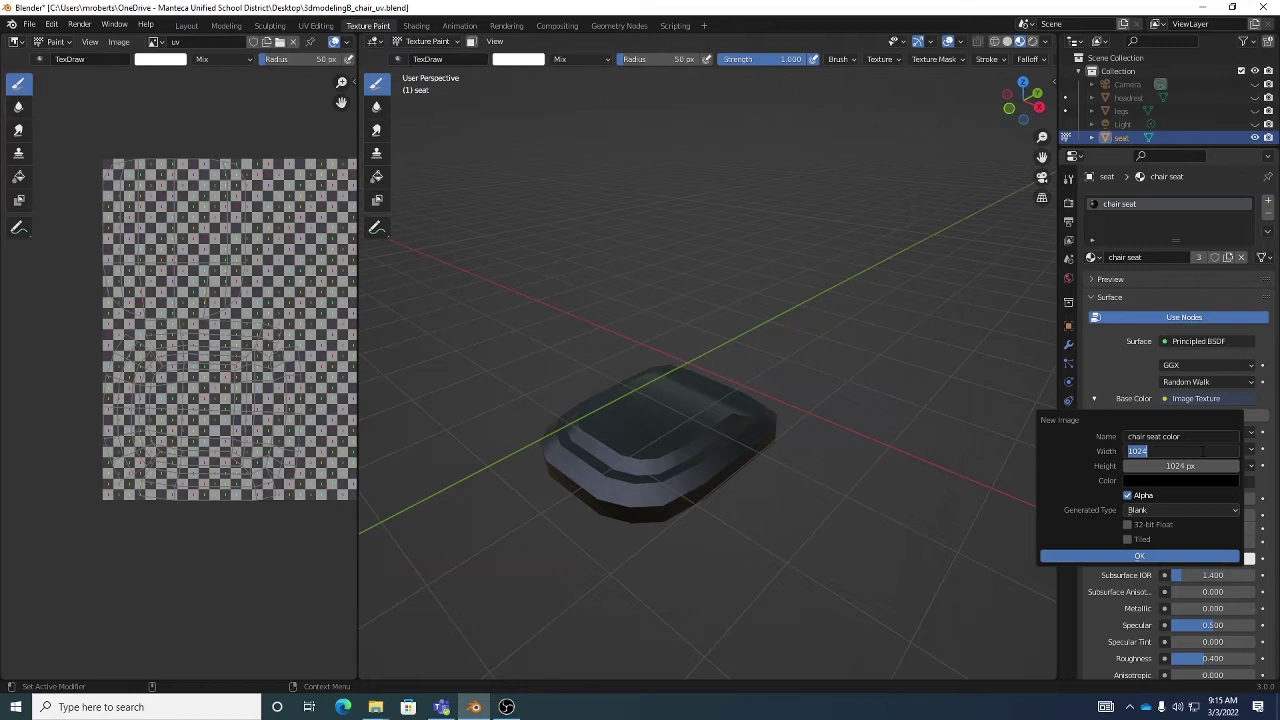
pyautogui.write('2048')
pyautogui.press('Tab')
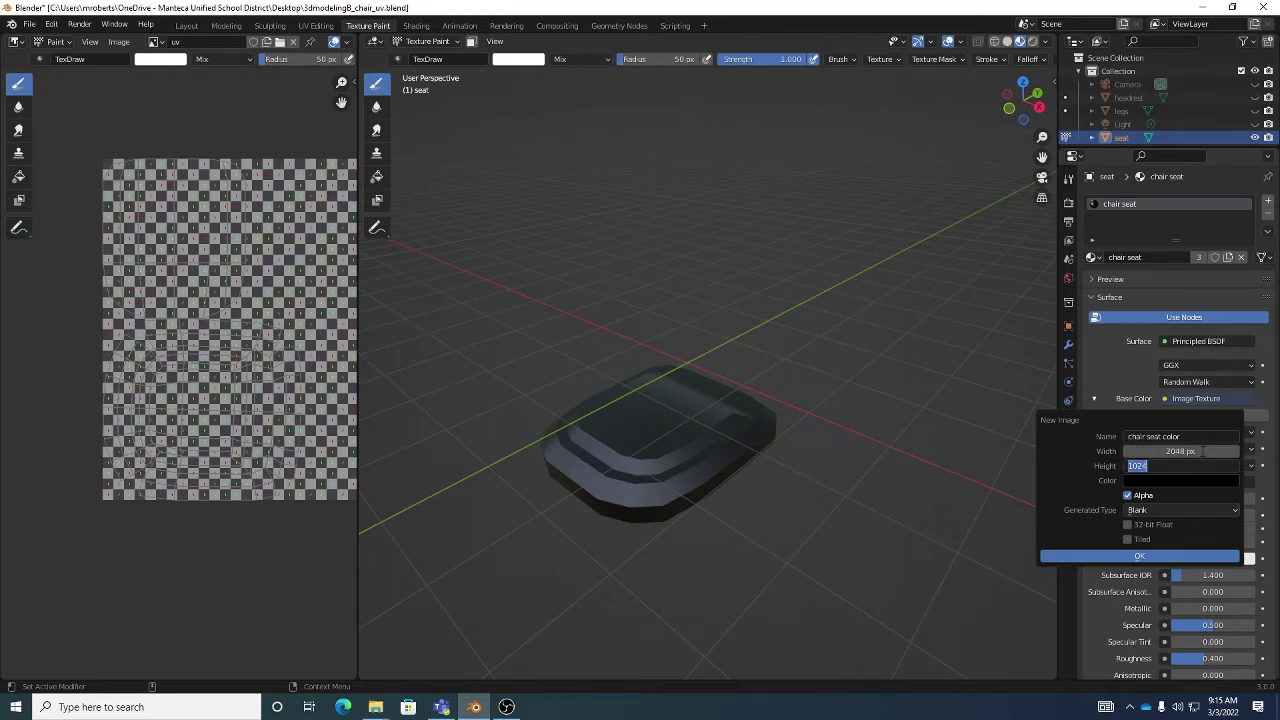
pyautogui.write('2048')
pyautogui.press('Tab')
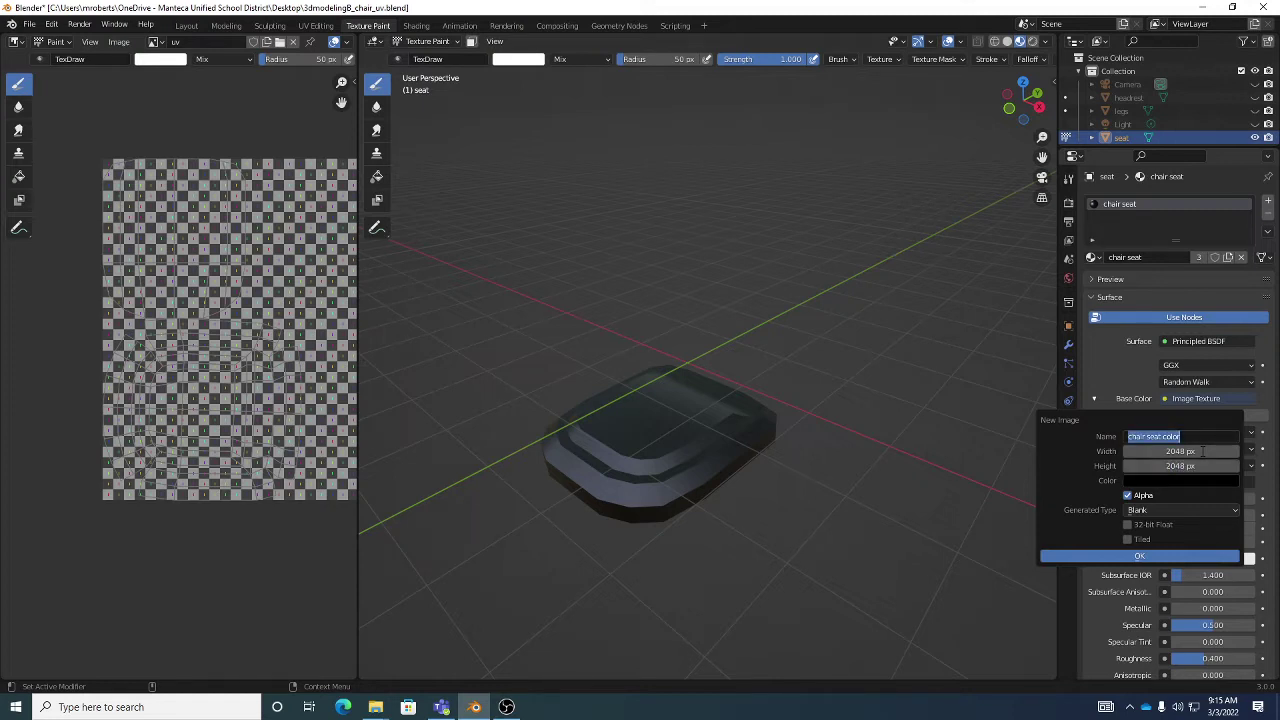
# Set the new image's color to a muted brown (H 0.047, S 0.321, V 0.484), keep its type Blank, and create it.
pyautogui.click(1199, 507)
pyautogui.click(1199, 507)
pyautogui.click(1189, 481)
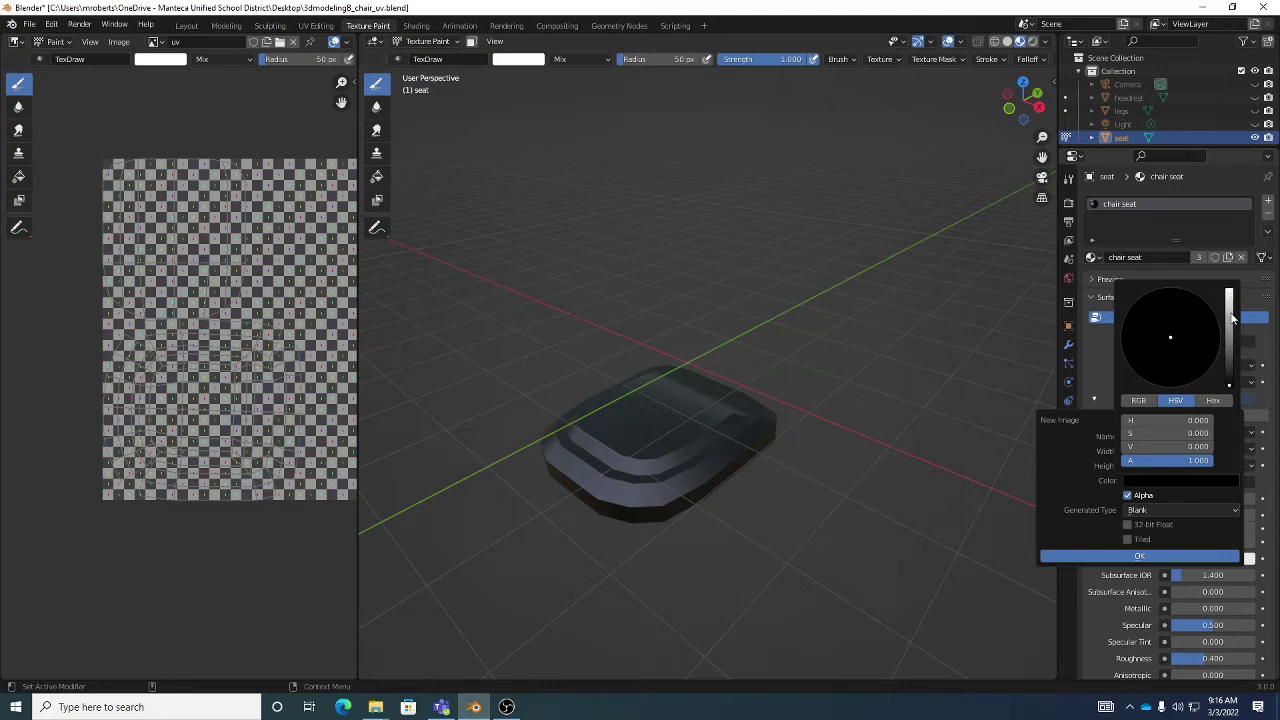
pyautogui.moveTo(1230, 326); pyautogui.dragTo(1229, 339)
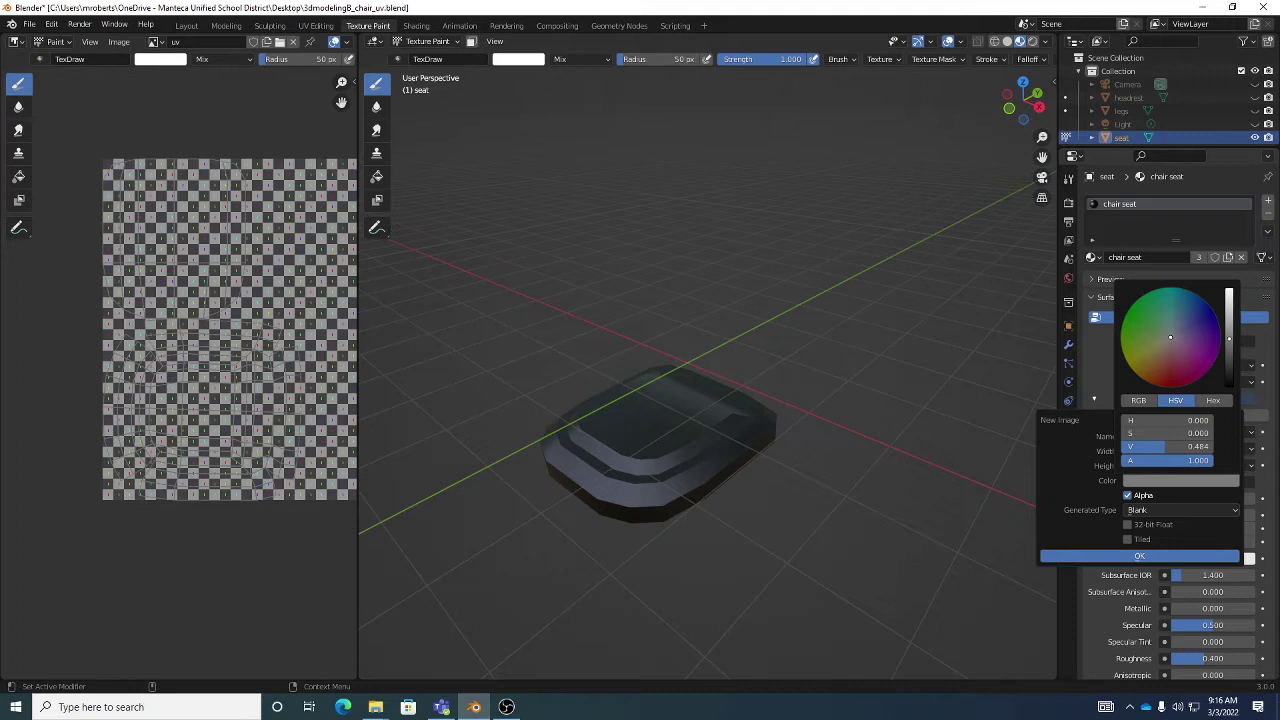
pyautogui.click(1165, 347)
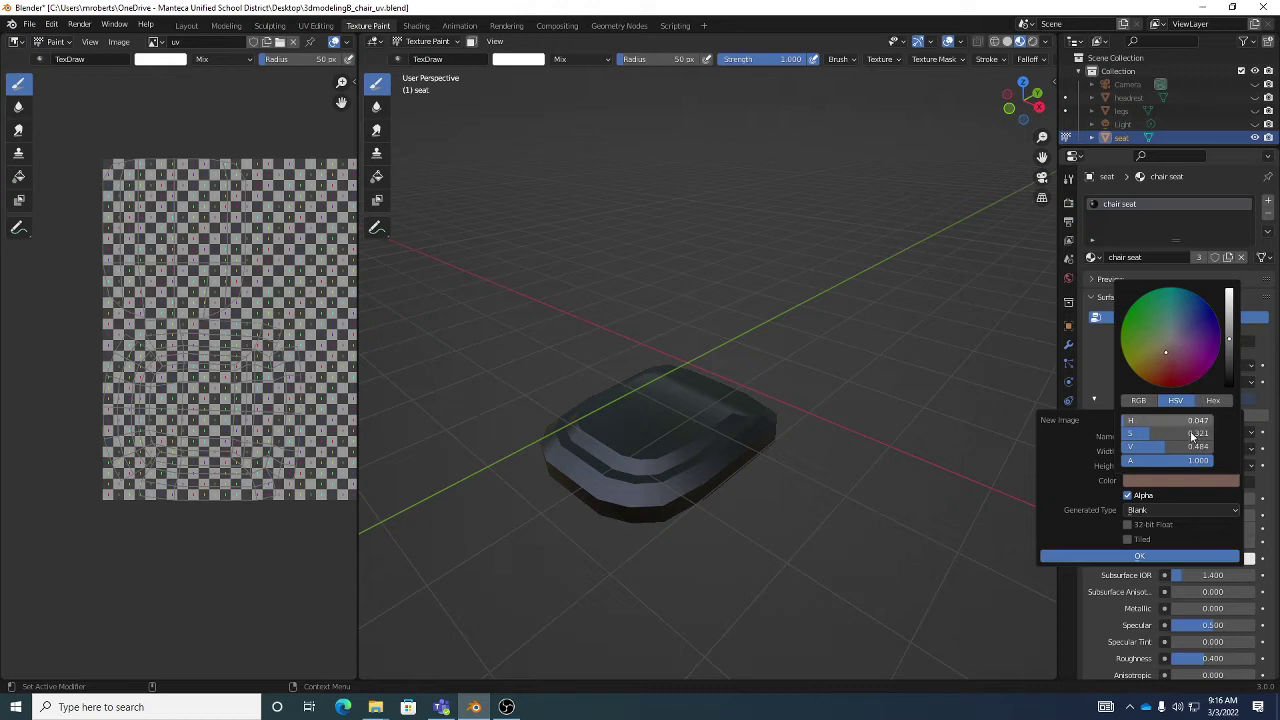
pyautogui.click(1143, 557)
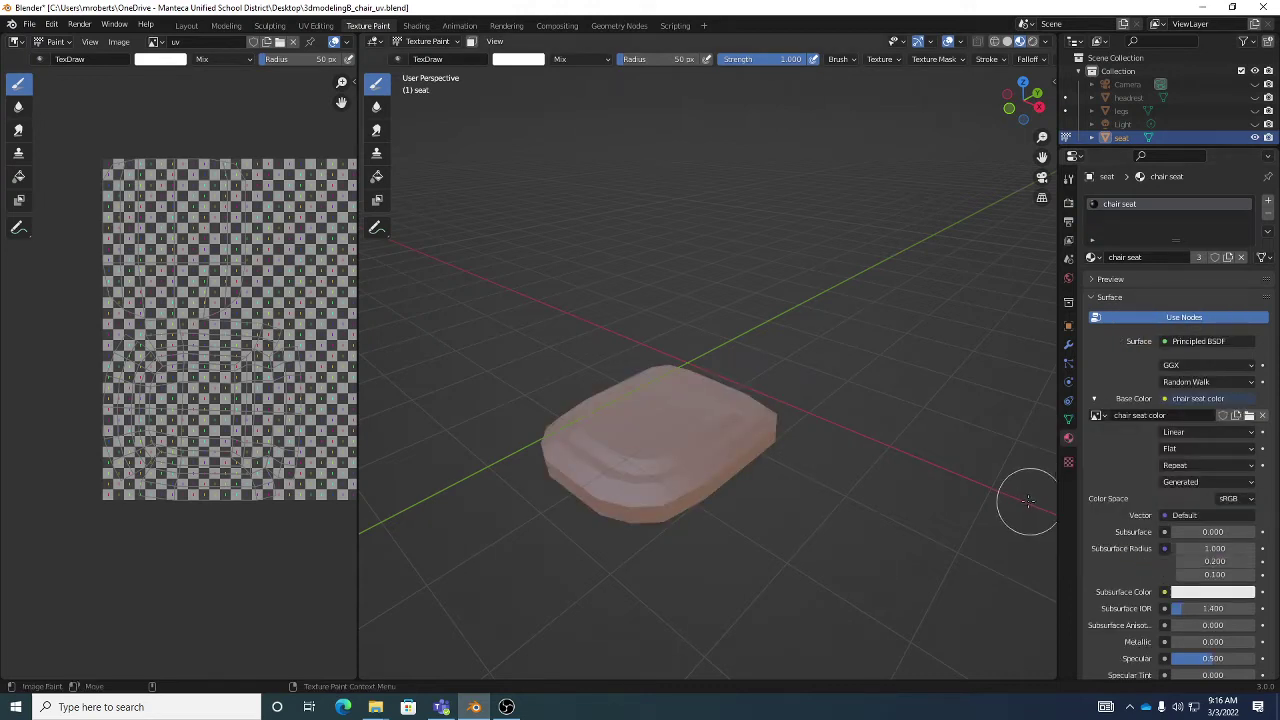
pyautogui.moveTo(709, 457)
pyautogui.mouseDown(button='middle')
pyautogui.moveTo(725, 477)
pyautogui.moveTo(757, 449)
pyautogui.moveTo(723, 449)
pyautogui.moveTo(771, 449)
pyautogui.moveTo(789, 419)
pyautogui.moveTo(820, 423)
pyautogui.mouseUp(button='middle')
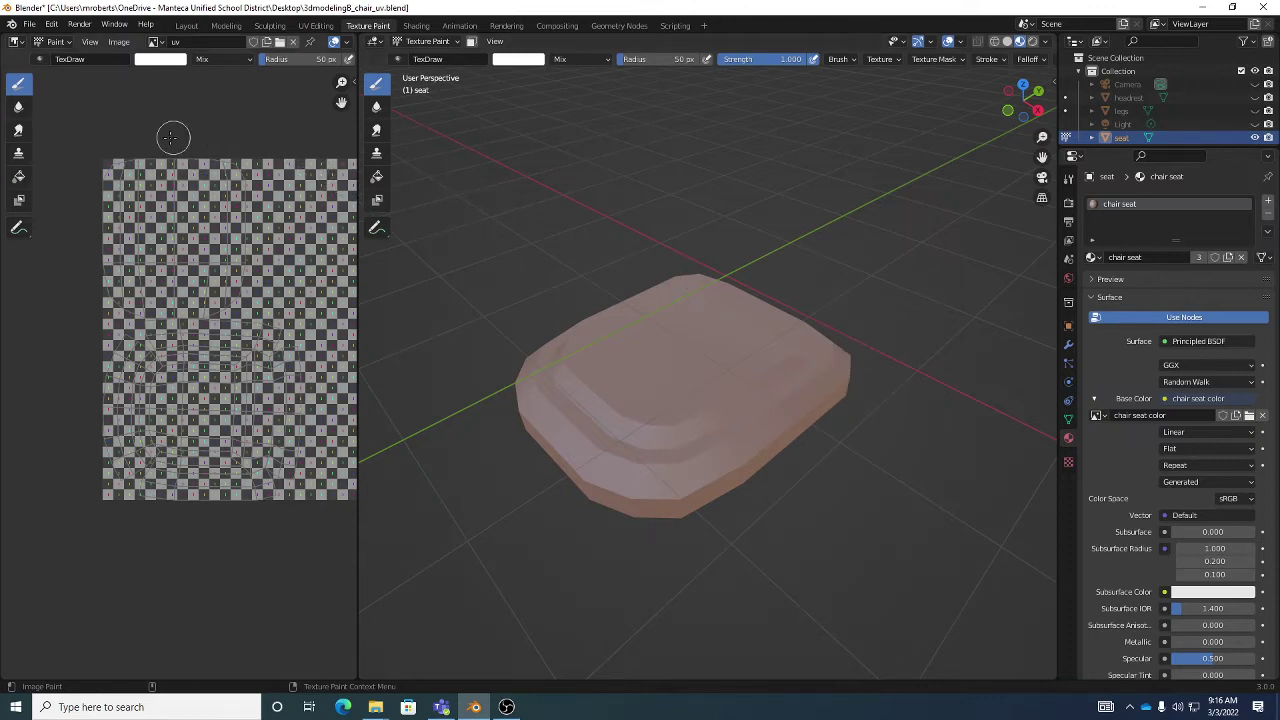
pyautogui.moveTo(231, 186); pyautogui.dragTo(188, 203, button='middle')
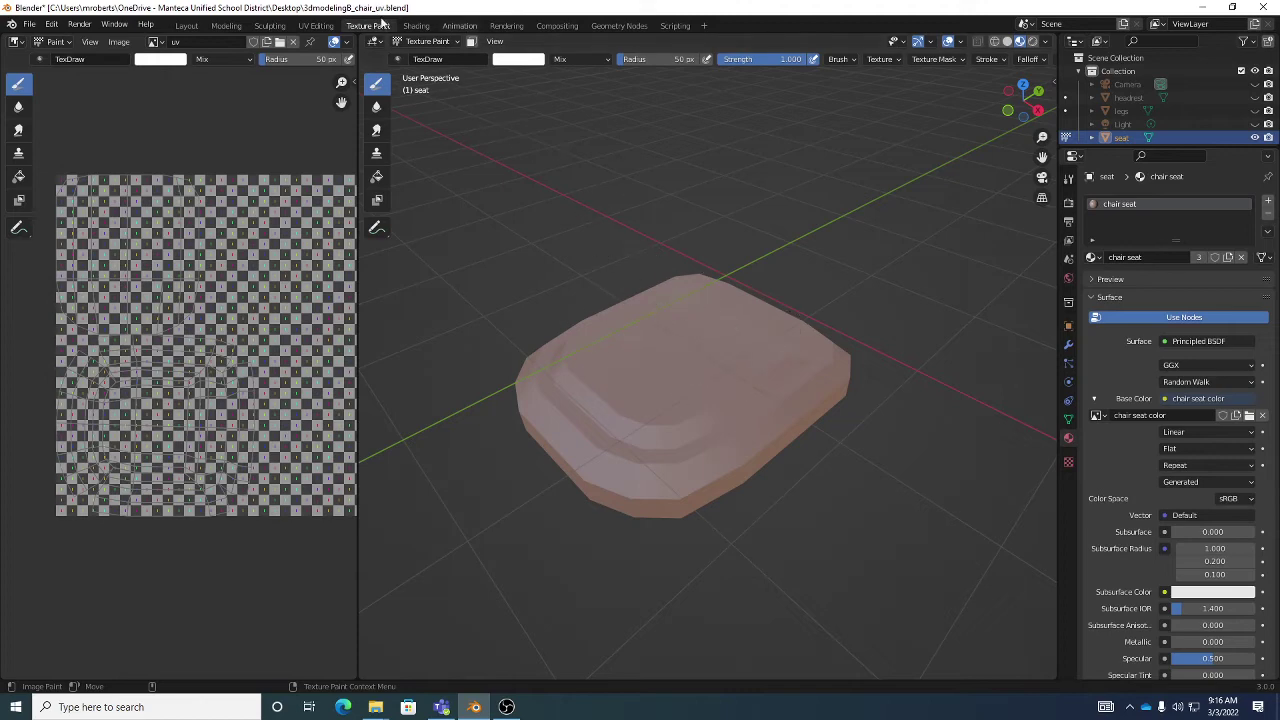
# Display the "chair seat color" image in the image editor in place of the uv image.
pyautogui.moveTo(275, 222); pyautogui.dragTo(240, 275, button='middle')
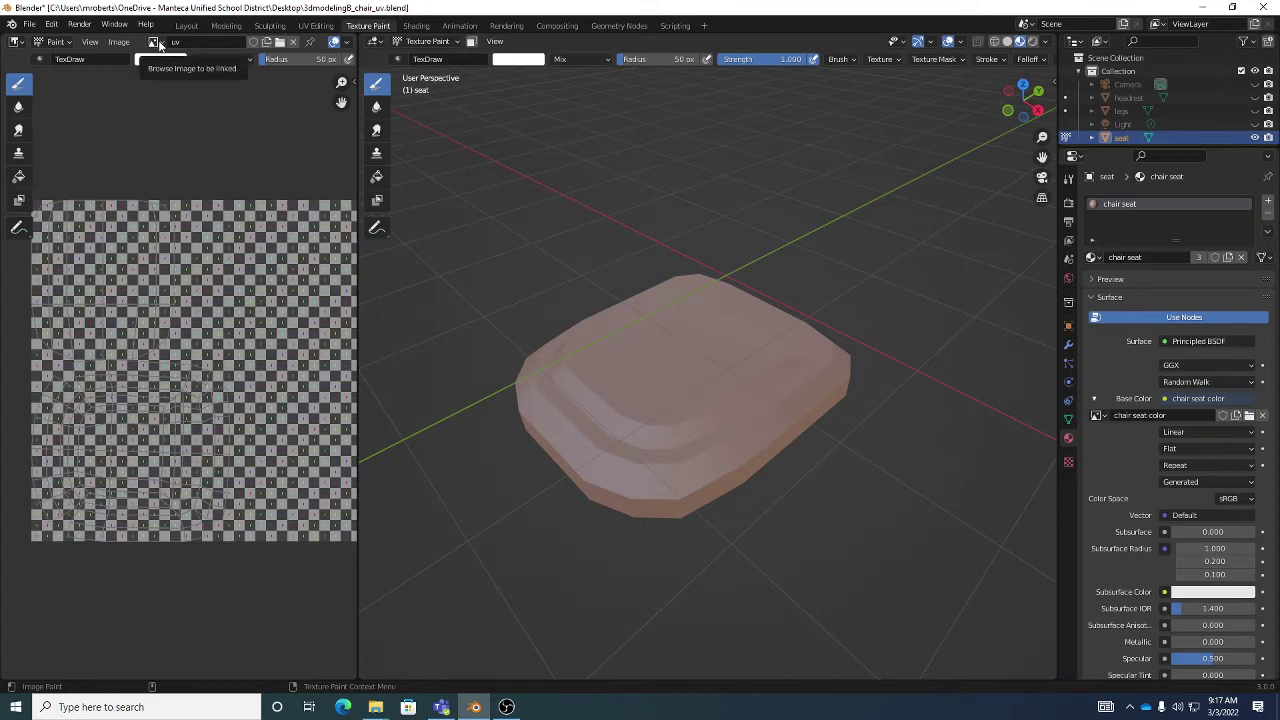
pyautogui.click(155, 42)
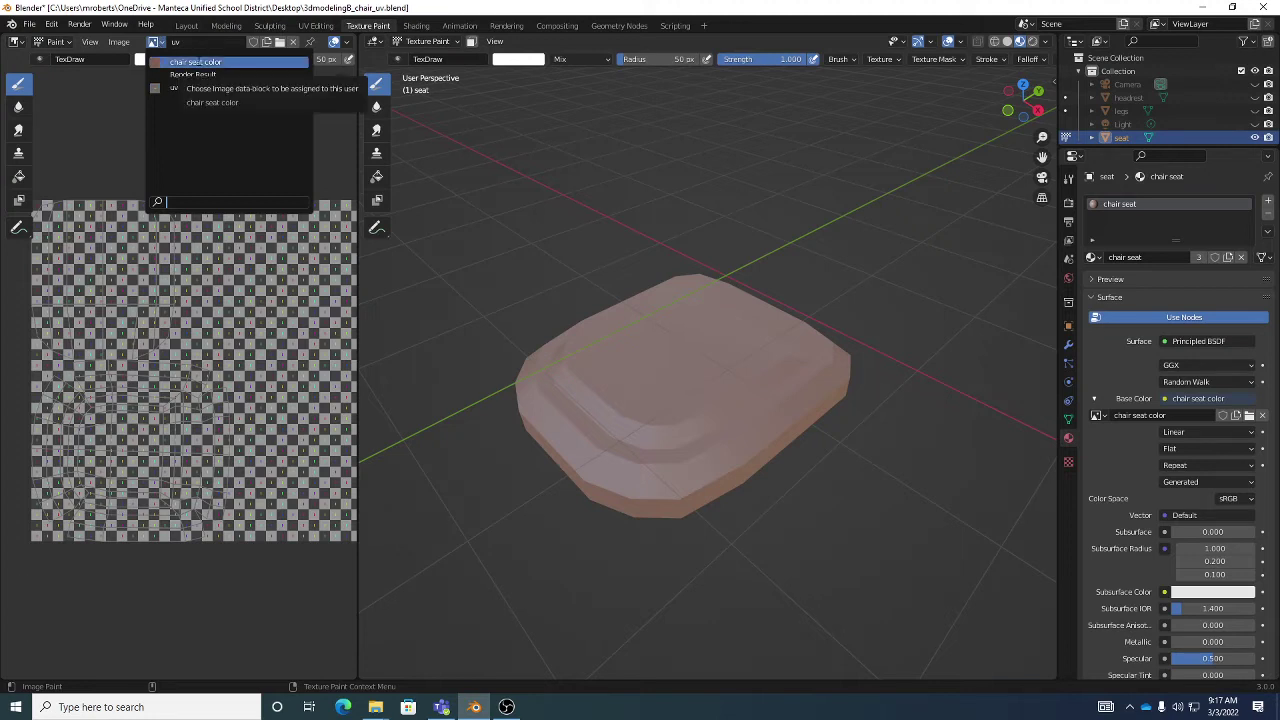
pyautogui.click(195, 62)
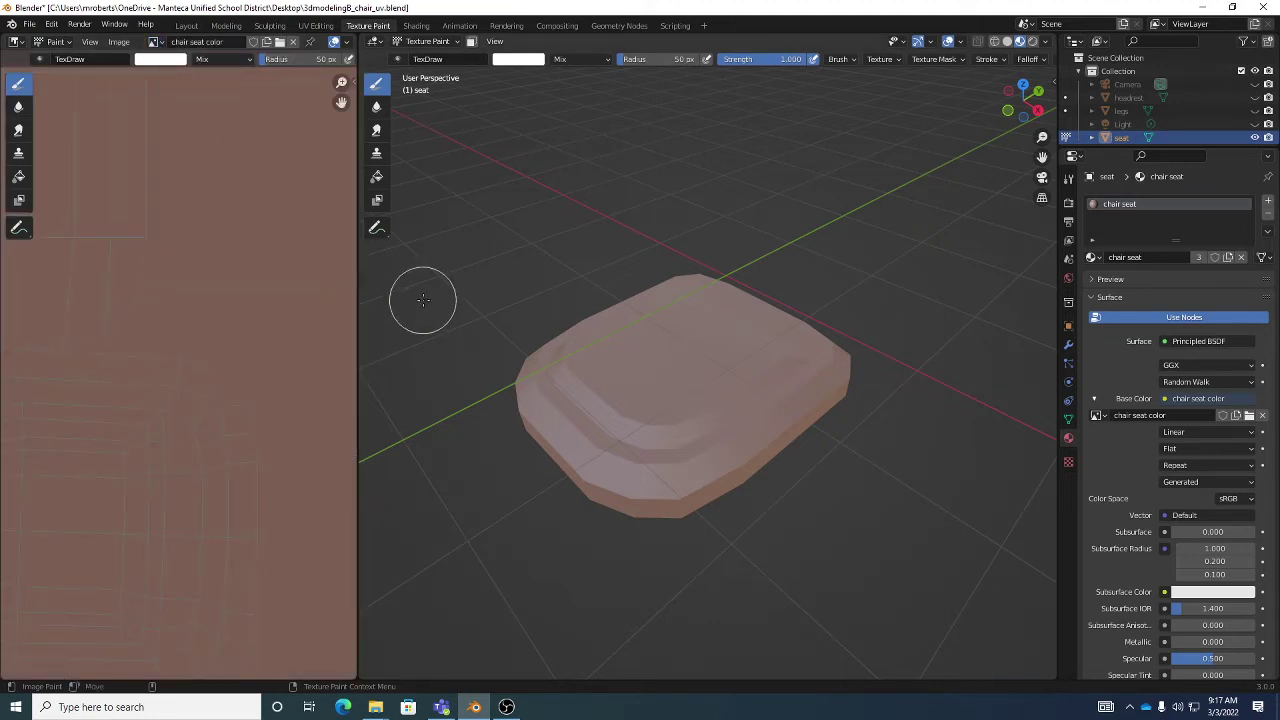
pyautogui.scroll(-4, 280, 354)
pyautogui.moveTo(280, 354); pyautogui.dragTo(245, 338, button='middle')
pyautogui.scroll(1, 245, 338)
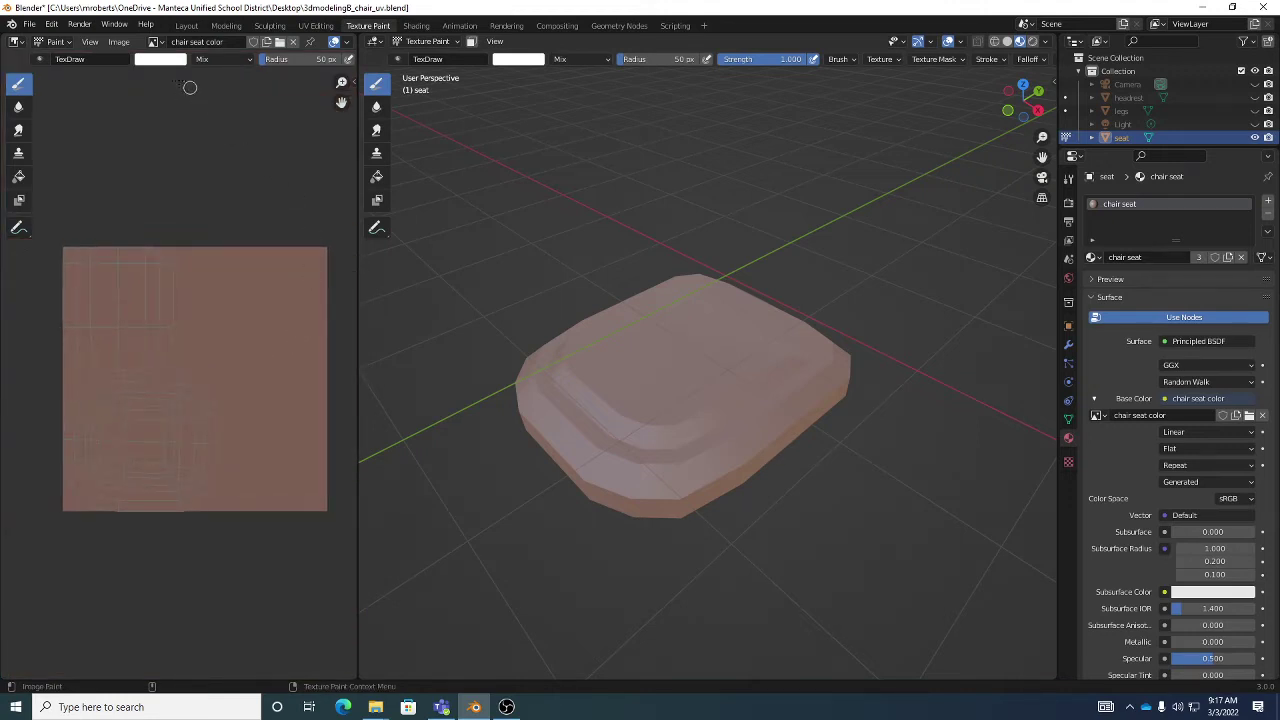
# Save the chair seat color image to the Desktop as the PNG file "chair seat color.png".
pyautogui.click(125, 44)
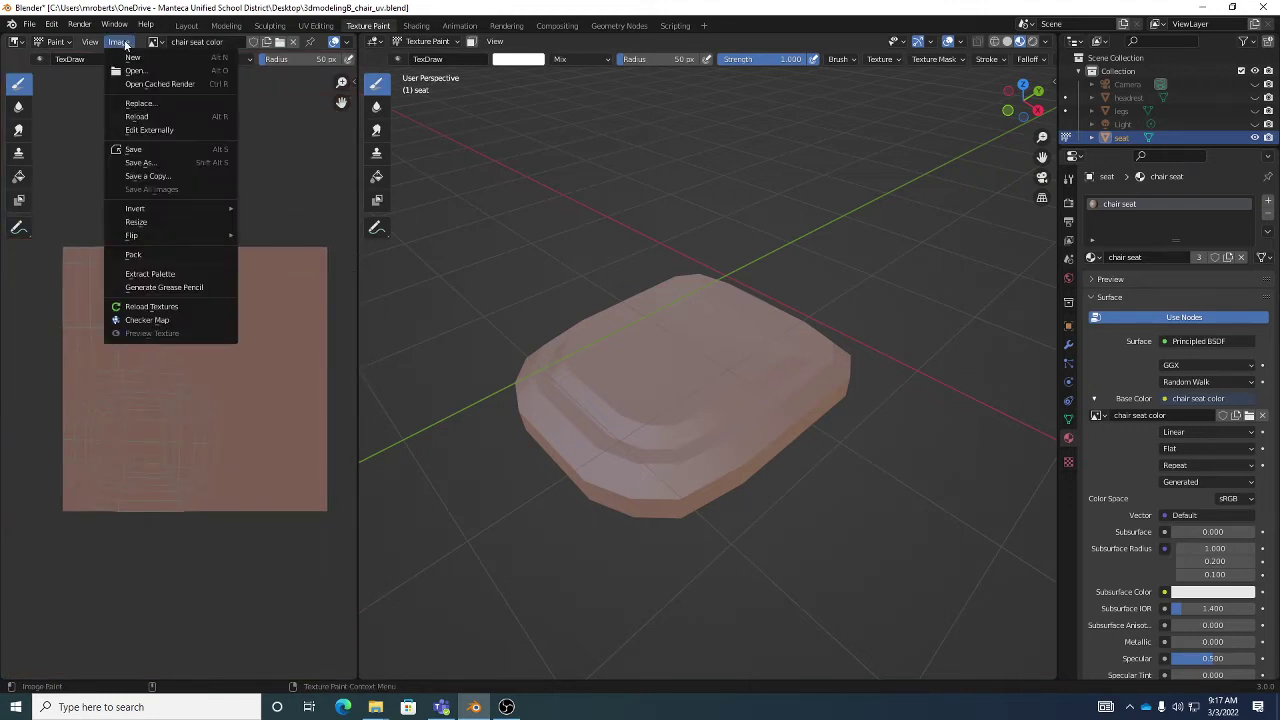
pyautogui.click(137, 150)
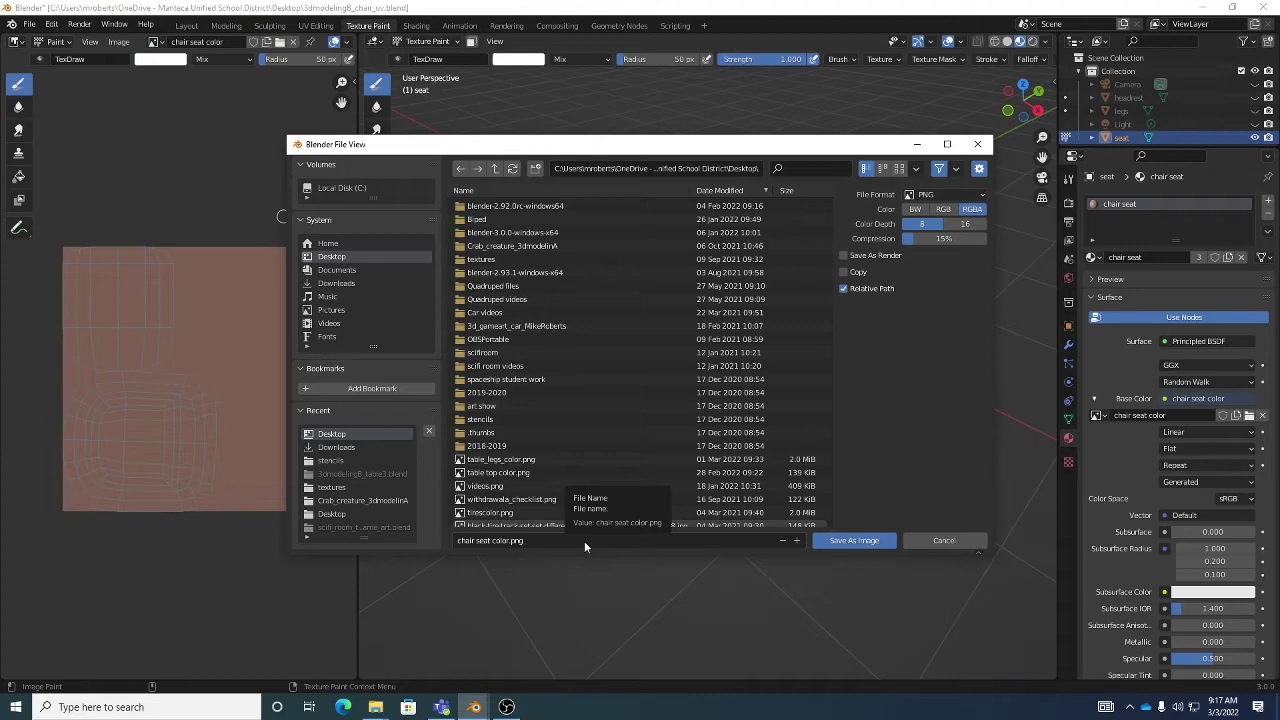
pyautogui.click(855, 540)
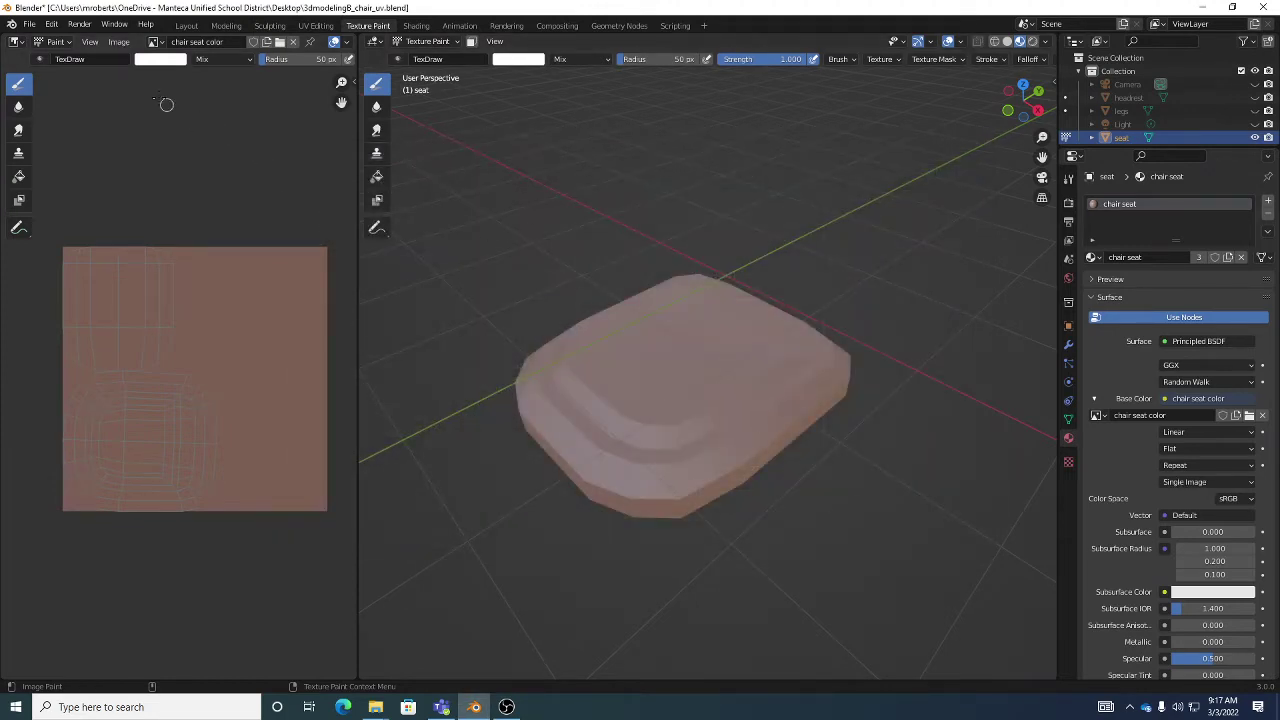
# Turn on Automatically Pack Resources for the blend file's external data and save the project.
pyautogui.click(30, 24)
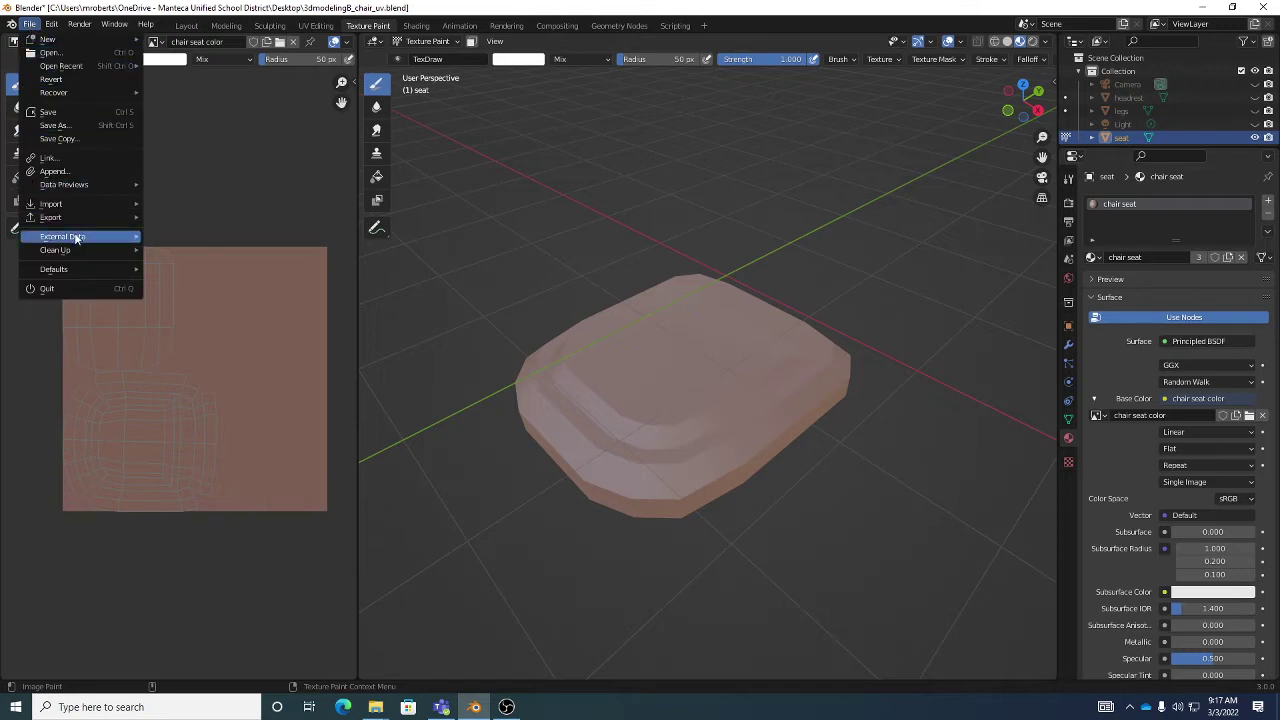
pyautogui.moveTo(78, 236)
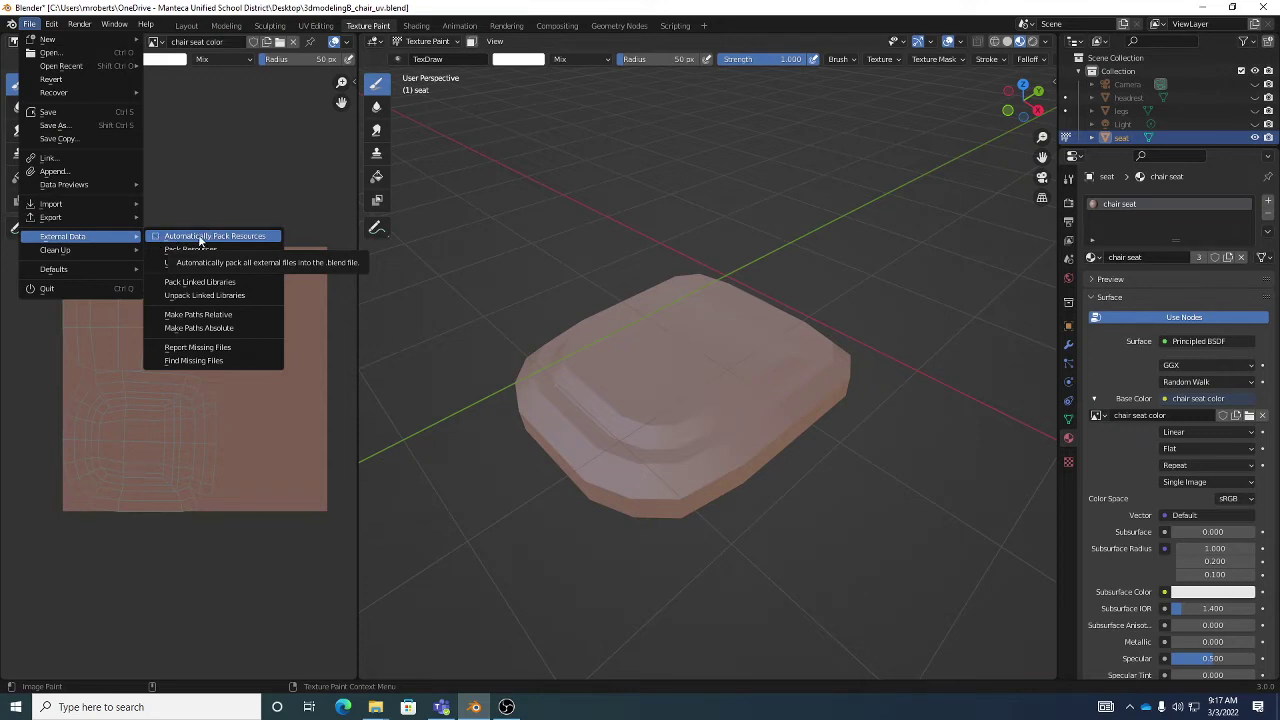
pyautogui.click(154, 236)
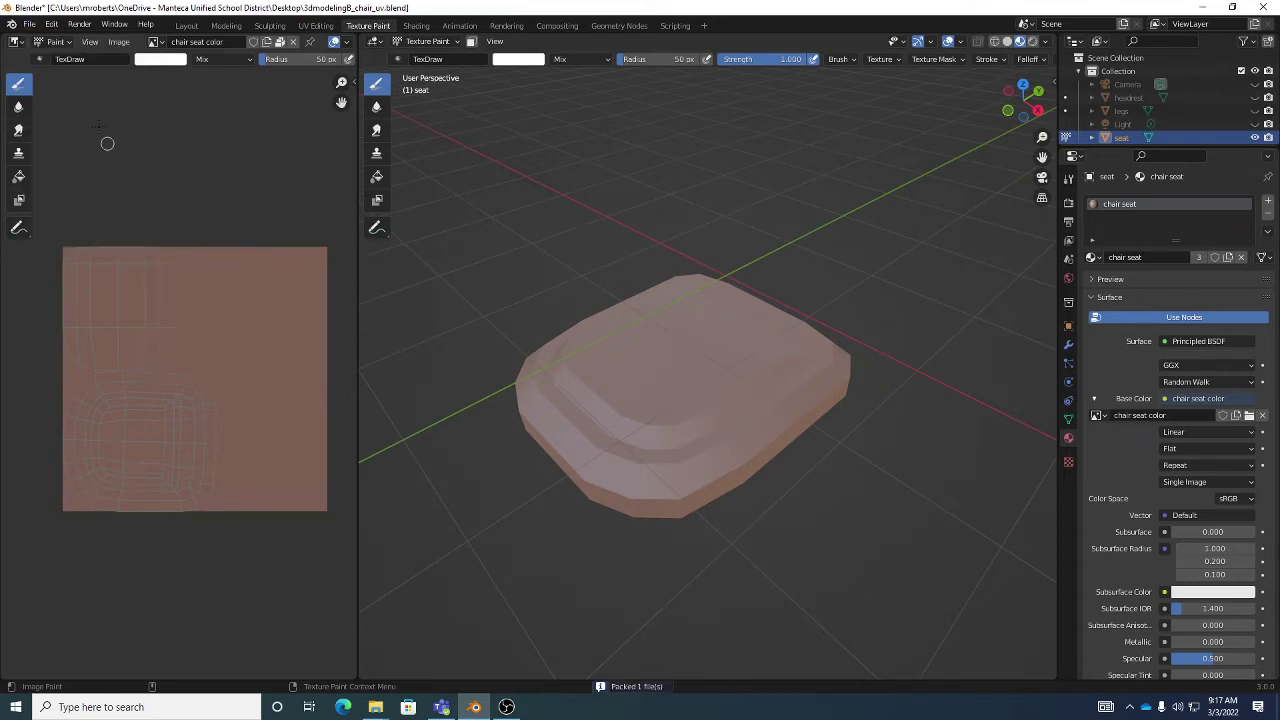
pyautogui.click(29, 24)
pyautogui.moveTo(58, 205)
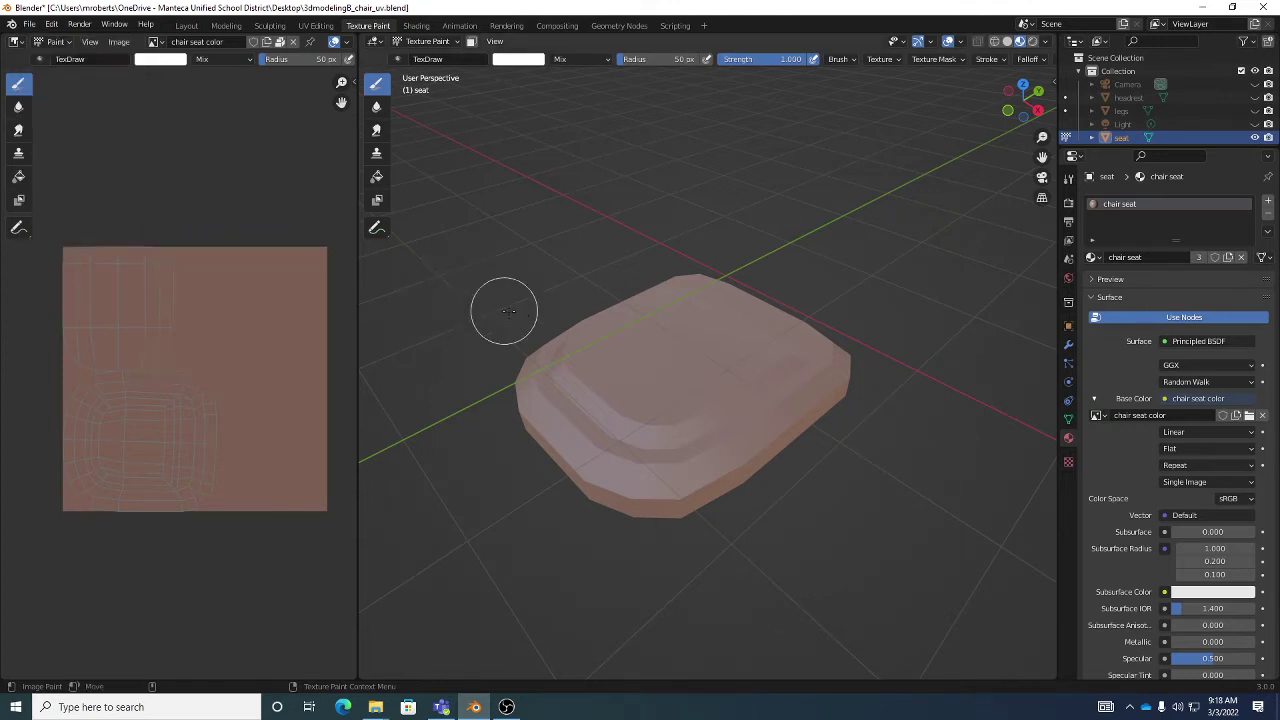
pyautogui.hotkey('ctrl', 's')
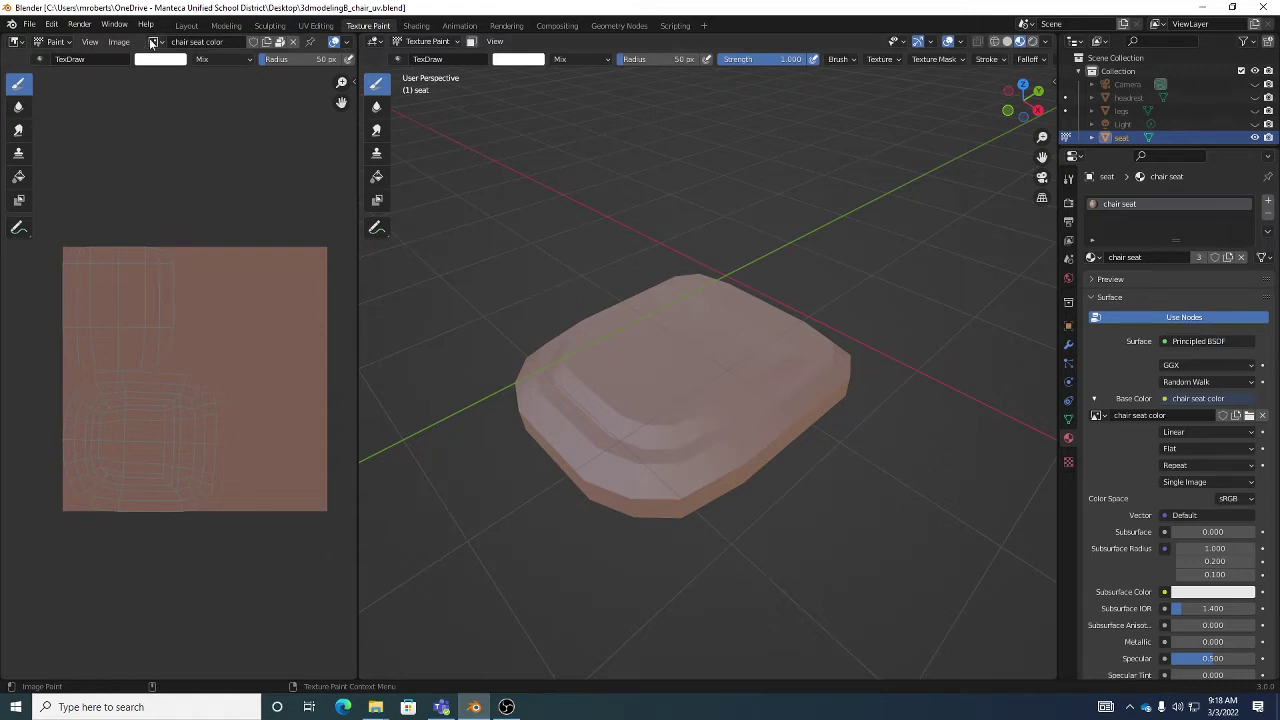
# Save the chair seat color image again and check the Automatically Pack Resources option.
pyautogui.click(119, 42)
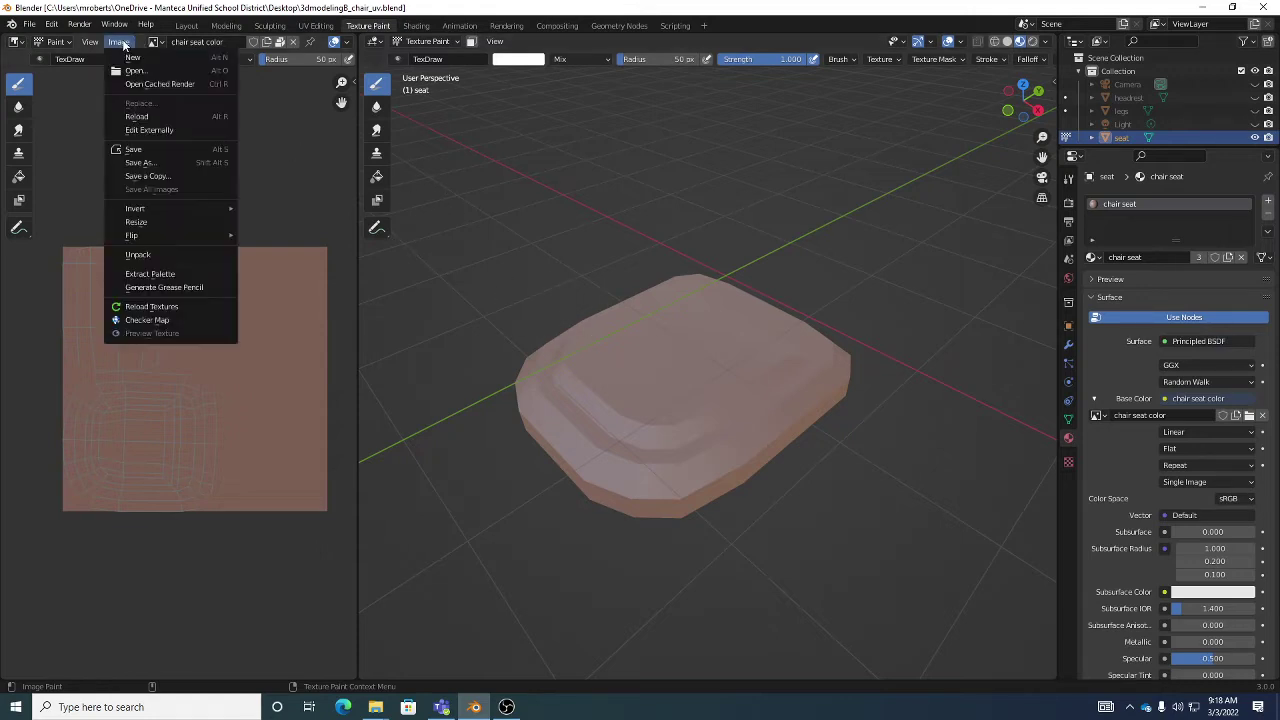
pyautogui.click(144, 150)
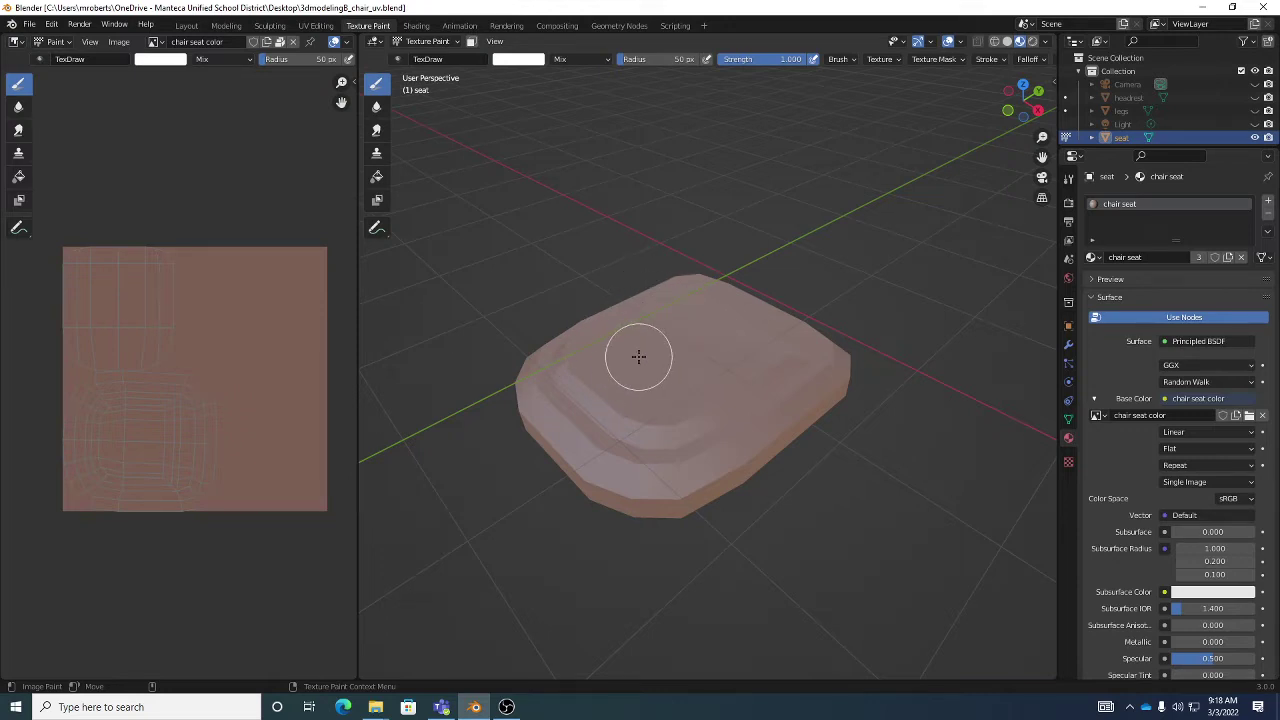
pyautogui.click(119, 42)
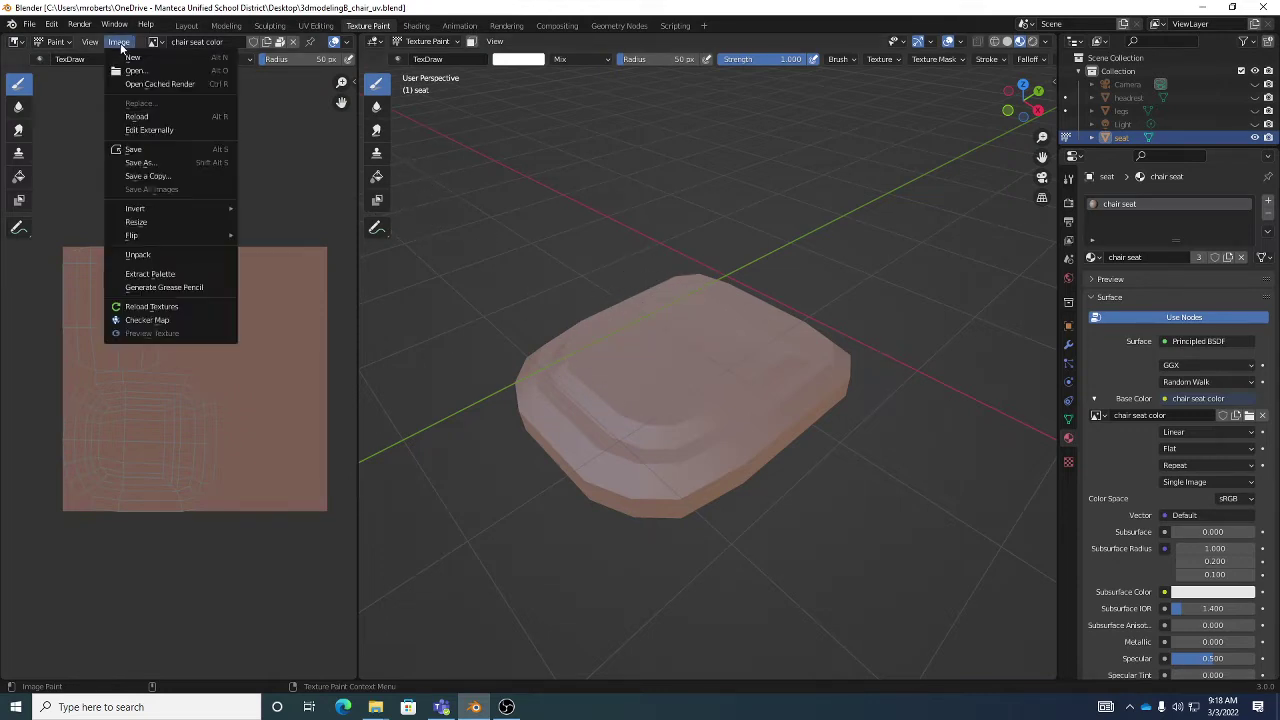
pyautogui.click(30, 24)
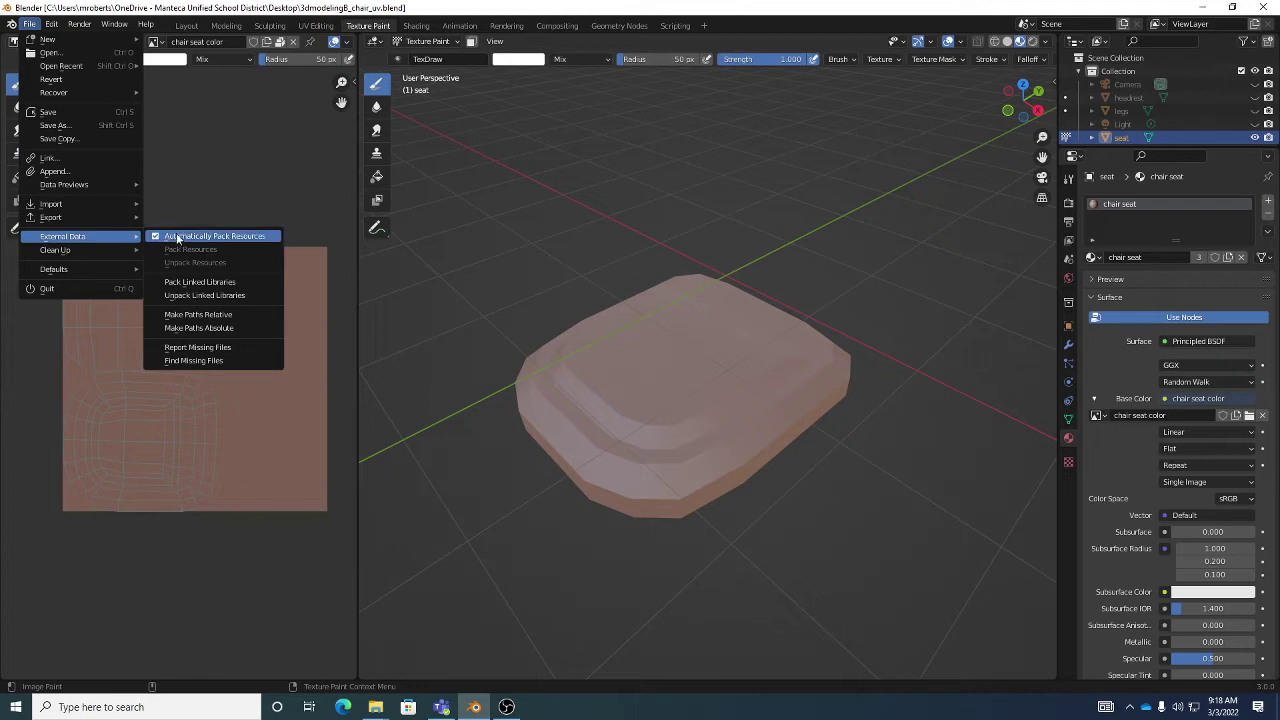
pyautogui.click(218, 244)
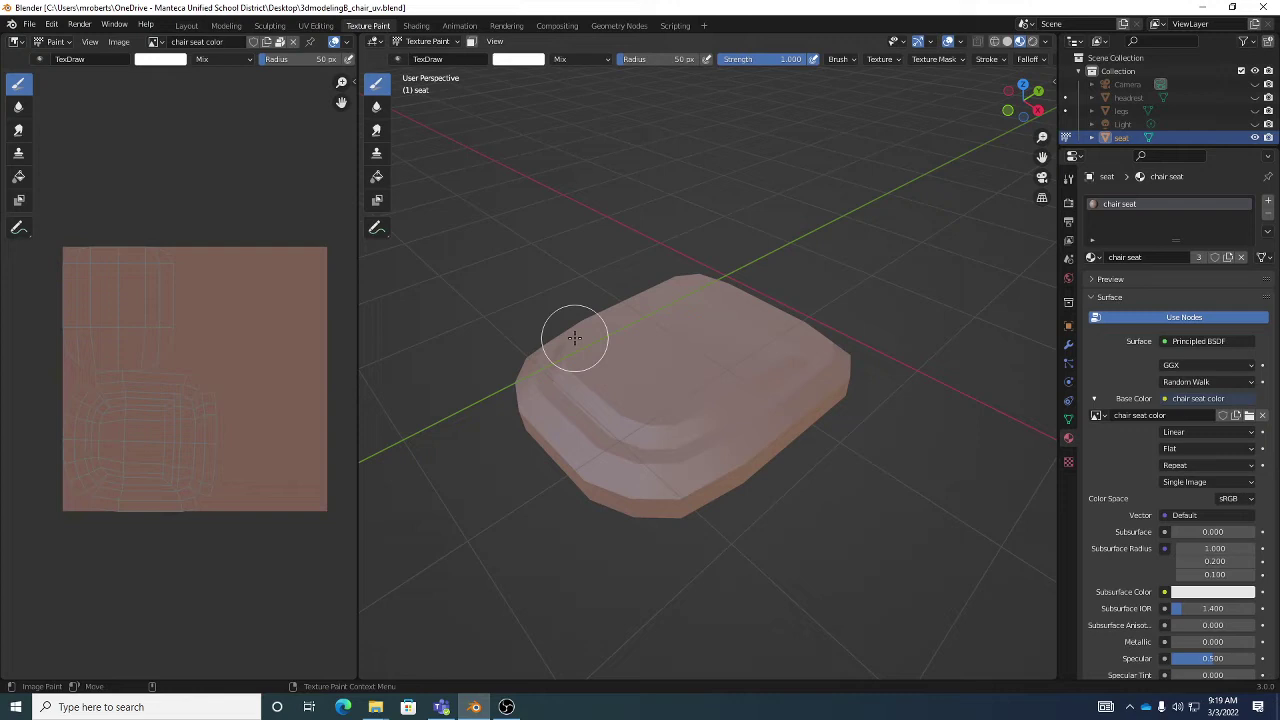
pyautogui.moveTo(677, 400)
pyautogui.mouseDown(button='middle')
pyautogui.moveTo(706, 426)
pyautogui.moveTo(694, 320)
pyautogui.moveTo(689, 389)
pyautogui.moveTo(709, 373)
pyautogui.moveTo(742, 382)
pyautogui.mouseUp(button='middle')
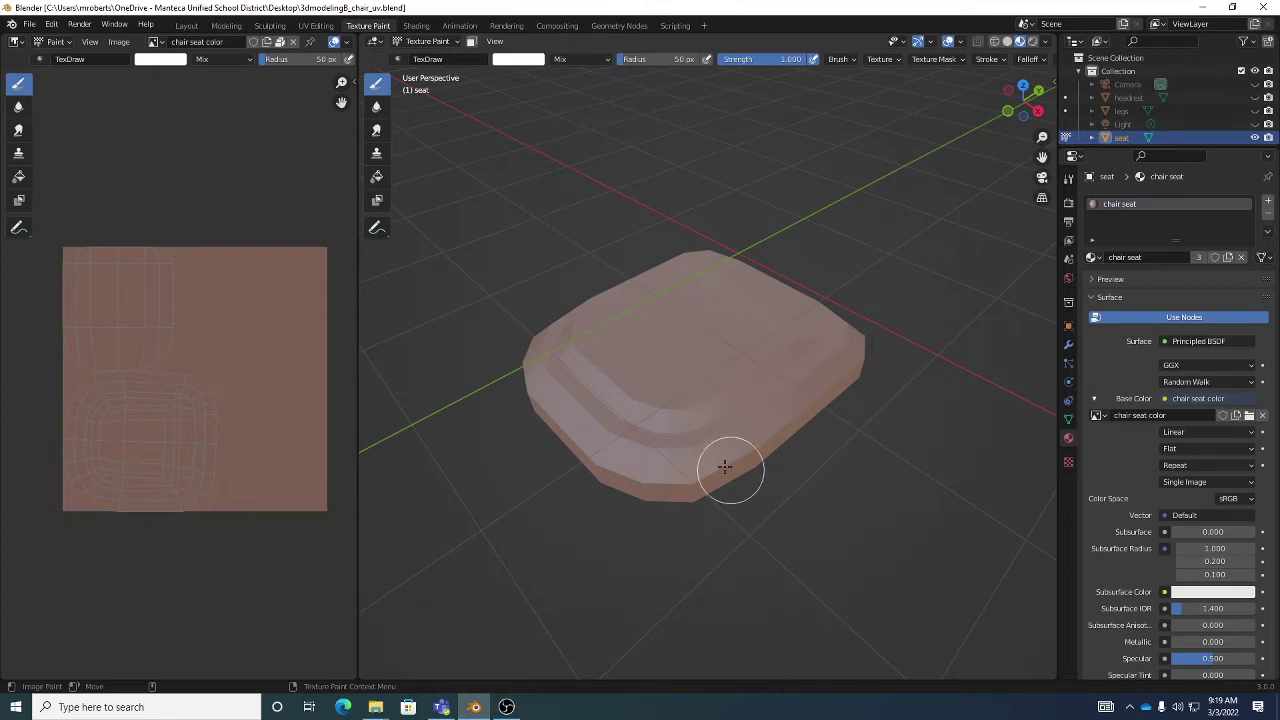
pyautogui.moveTo(700, 437)
pyautogui.mouseDown(button='middle')
pyautogui.moveTo(706, 466)
pyautogui.moveTo(707, 424)
pyautogui.mouseUp(button='middle')
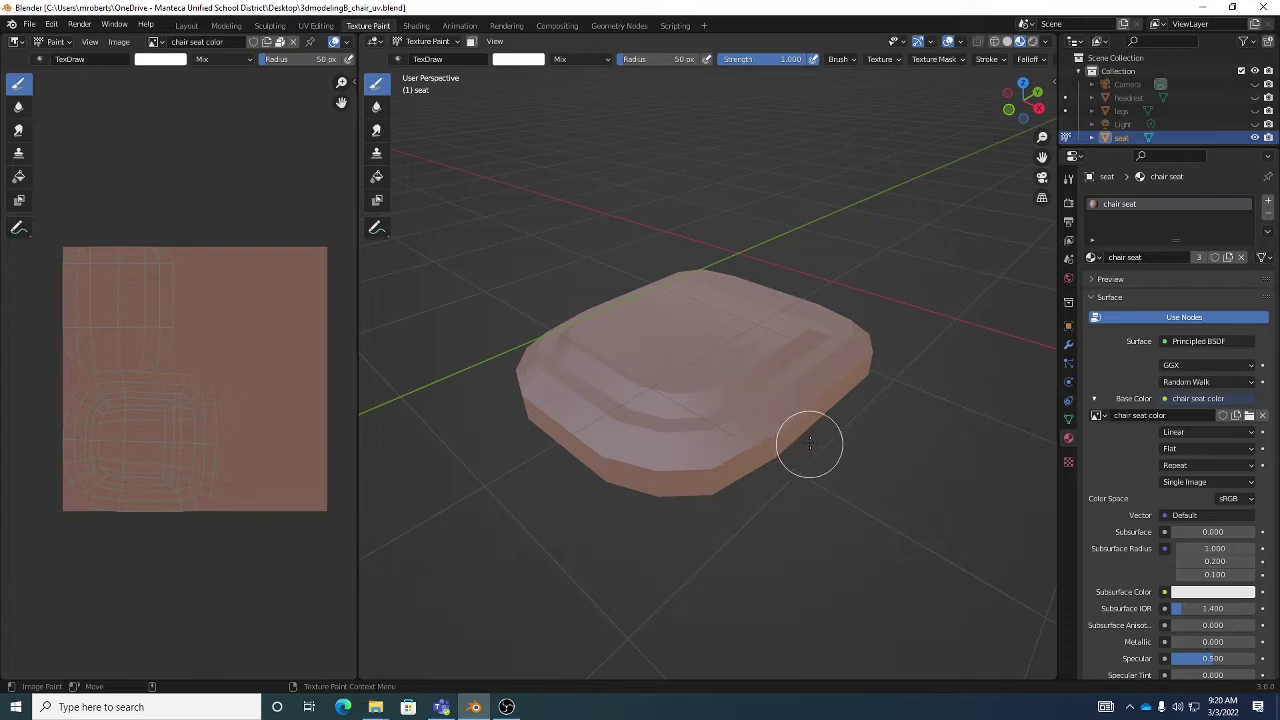
pyautogui.moveTo(799, 451)
pyautogui.mouseDown(button='middle')
pyautogui.moveTo(775, 438)
pyautogui.moveTo(791, 428)
pyautogui.mouseUp(button='middle')
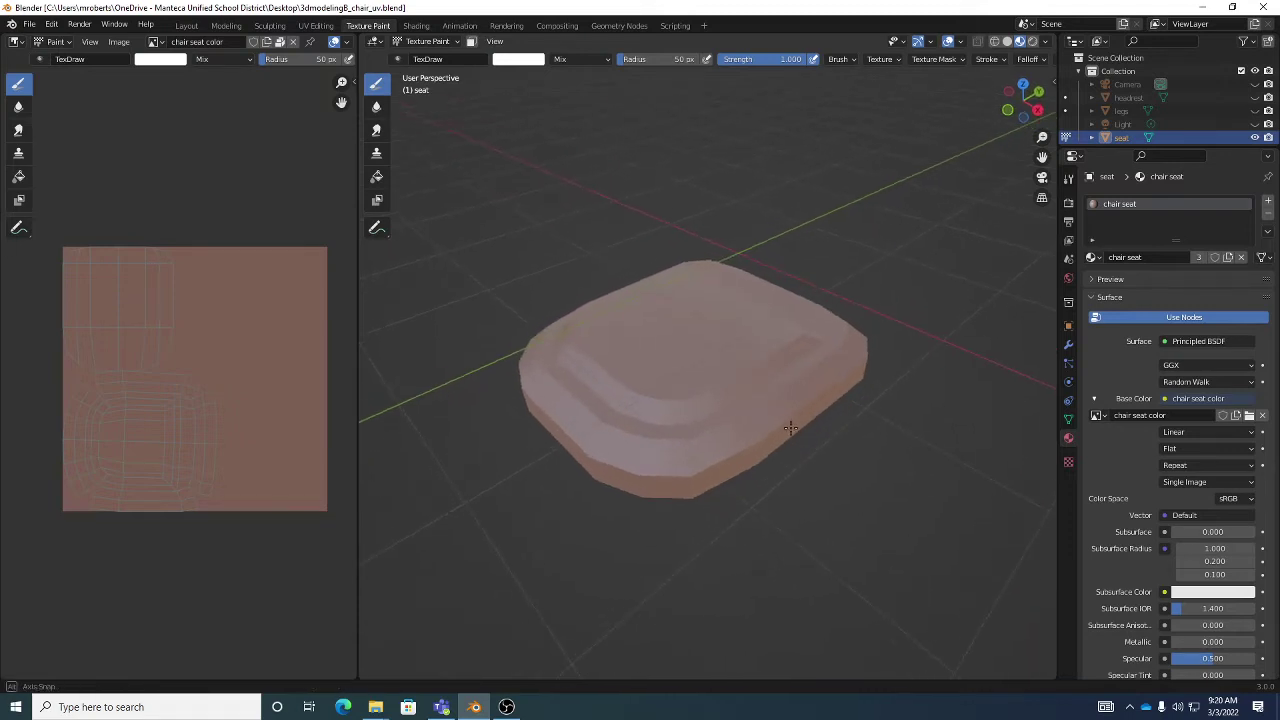
# Create a new brush texture and browse to the stencils folder to load an image for it.
pyautogui.click(1068, 463)
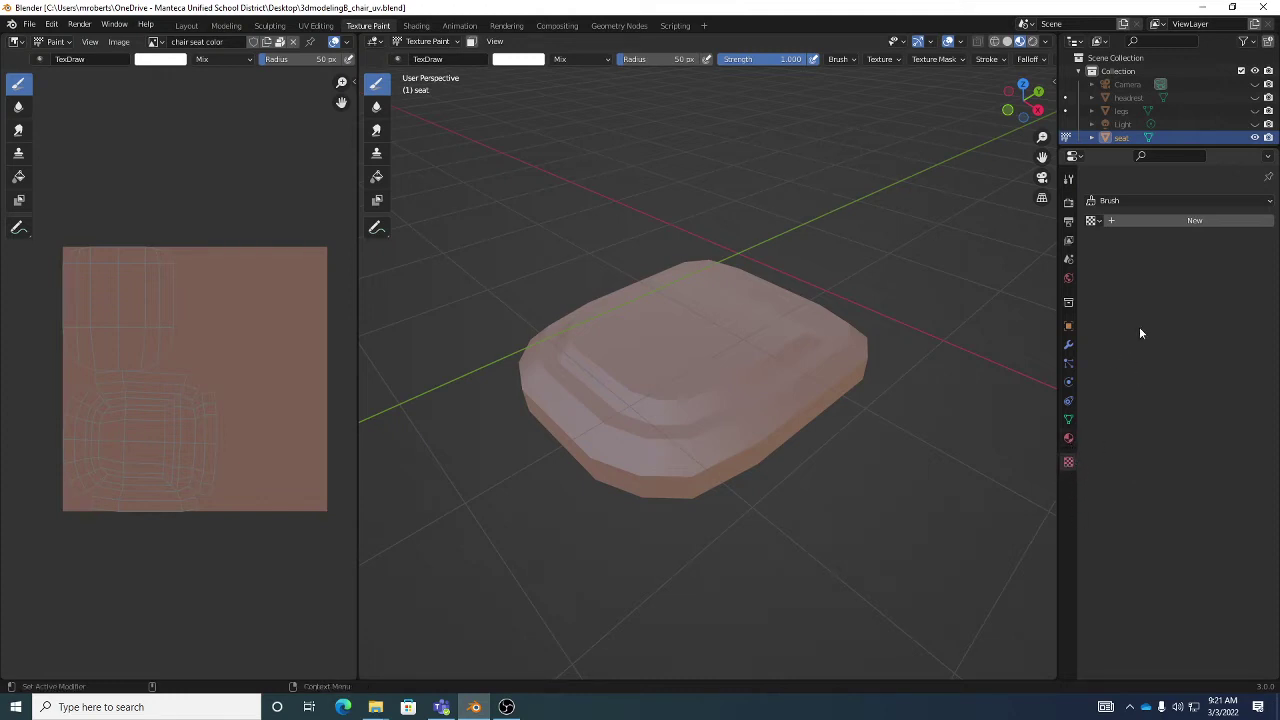
pyautogui.click(1193, 220)
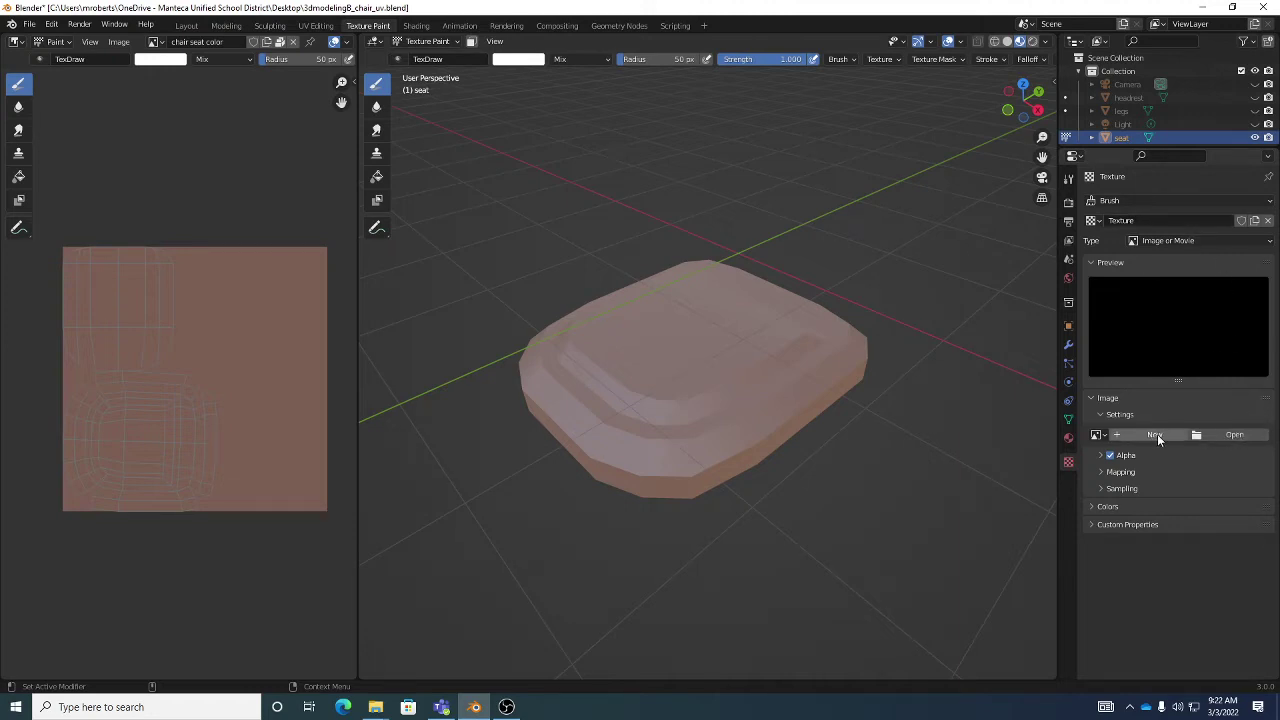
pyautogui.click(1235, 436)
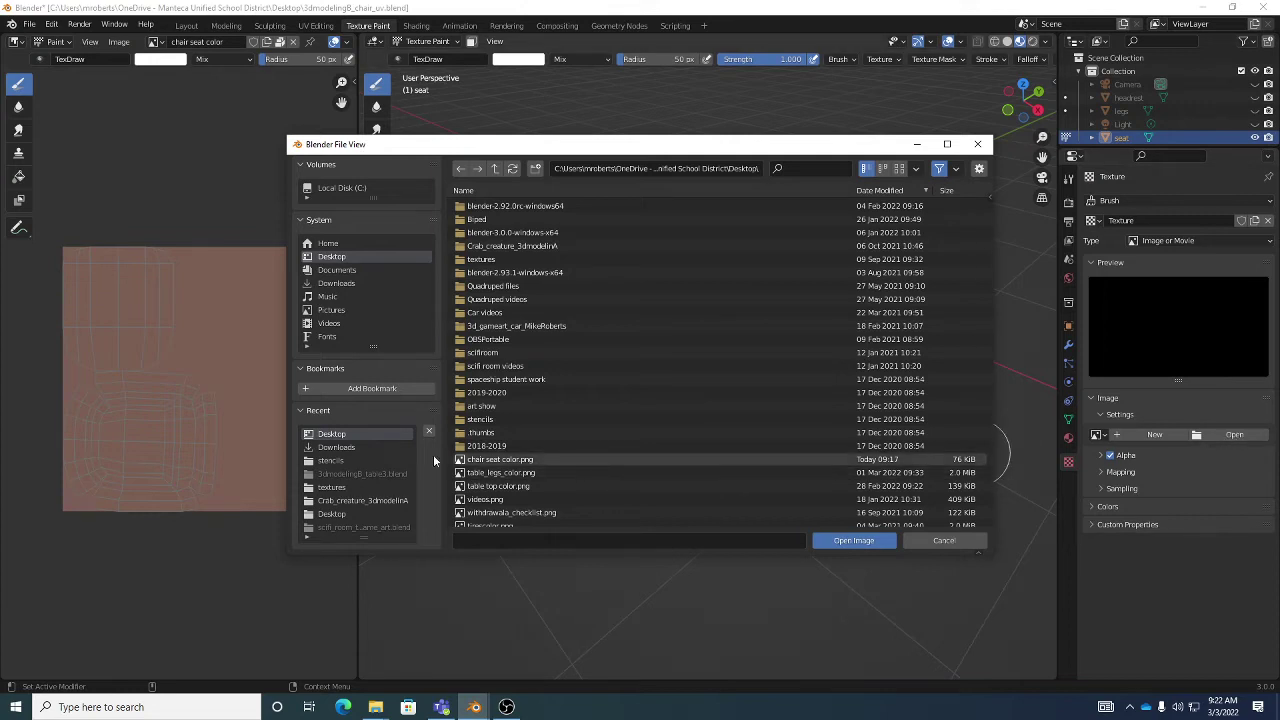
pyautogui.click(333, 462)
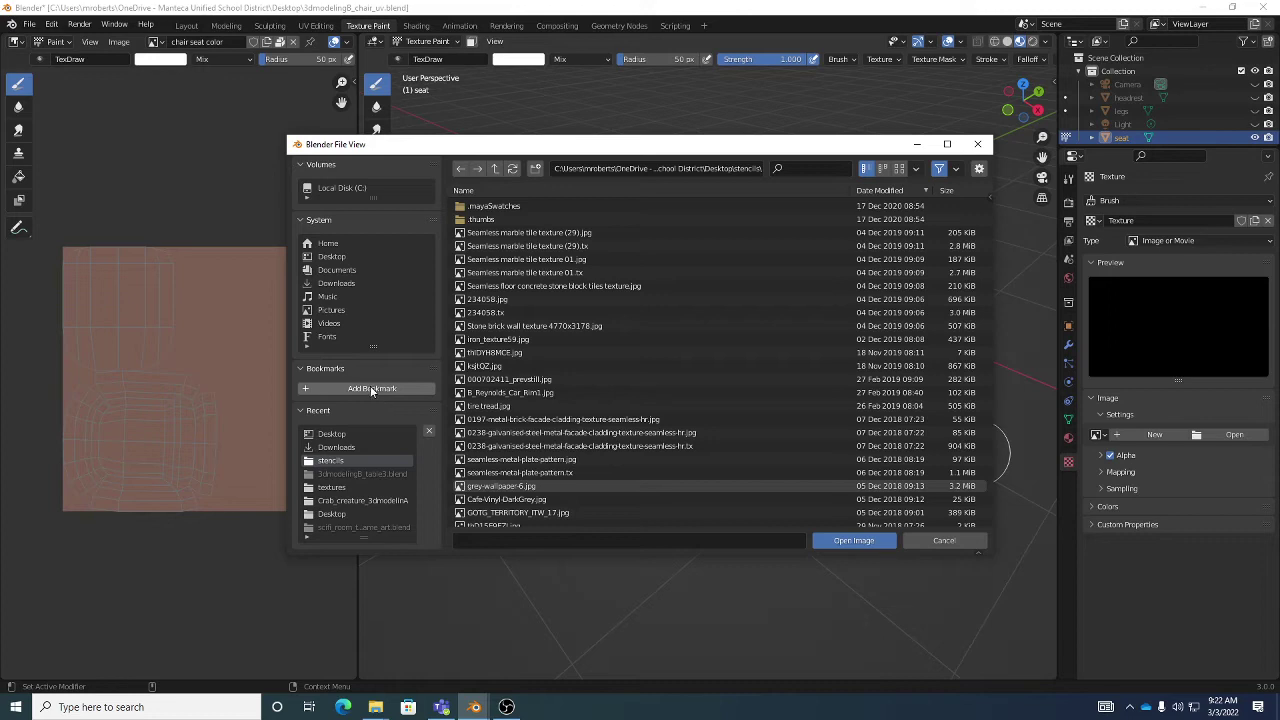
# Try the file browser's list display modes and show the stencils folder's files as thumbnails.
pyautogui.click(900, 169)
pyautogui.click(882, 169)
pyautogui.click(866, 169)
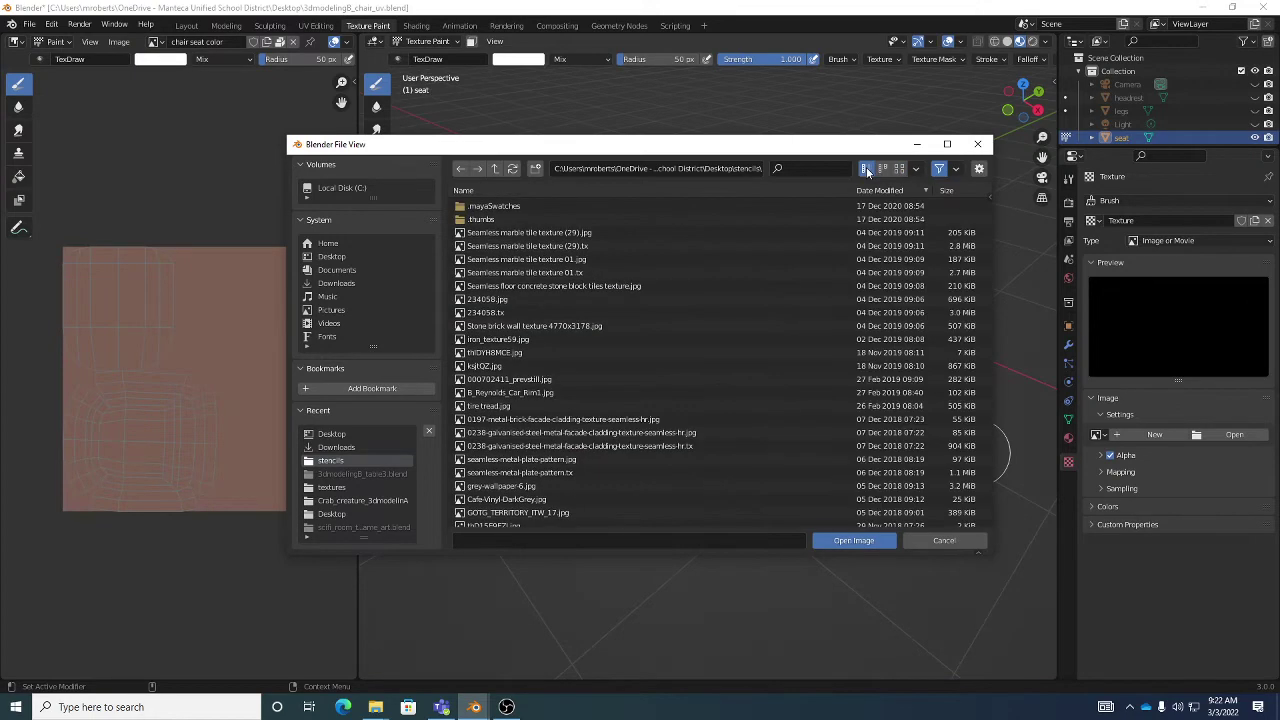
pyautogui.click(882, 169)
pyautogui.click(866, 169)
pyautogui.click(882, 169)
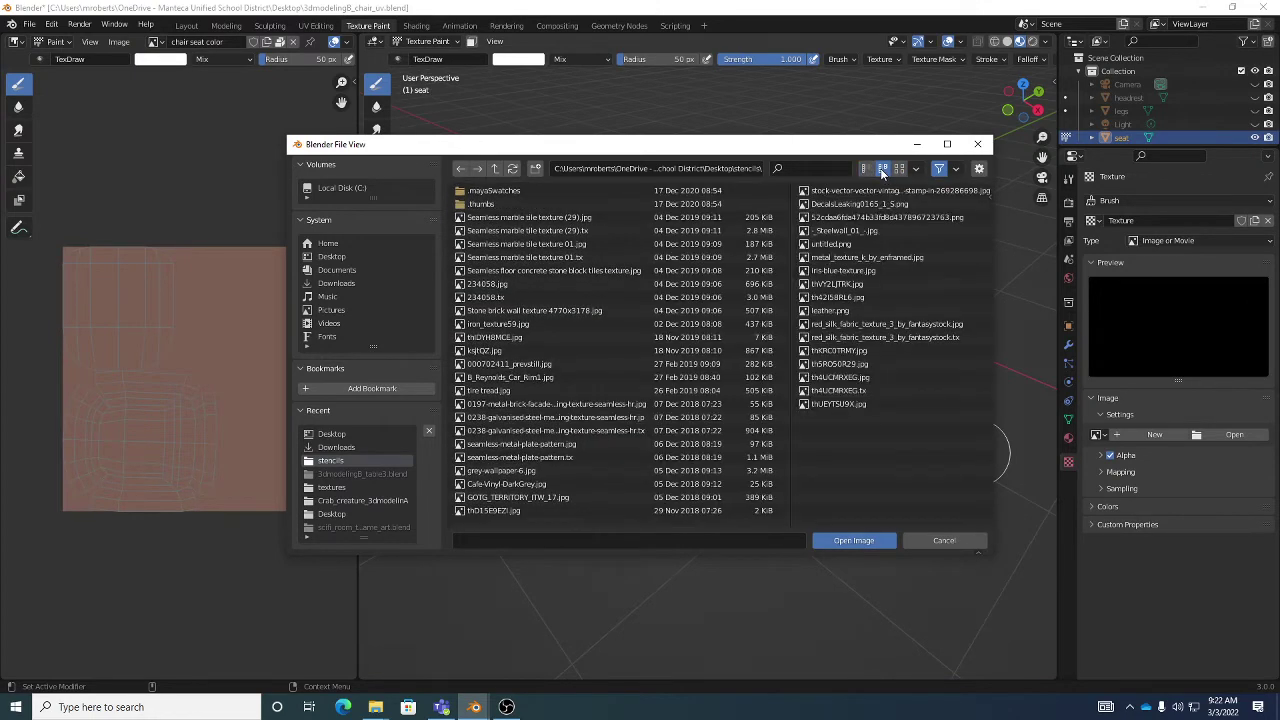
pyautogui.click(900, 169)
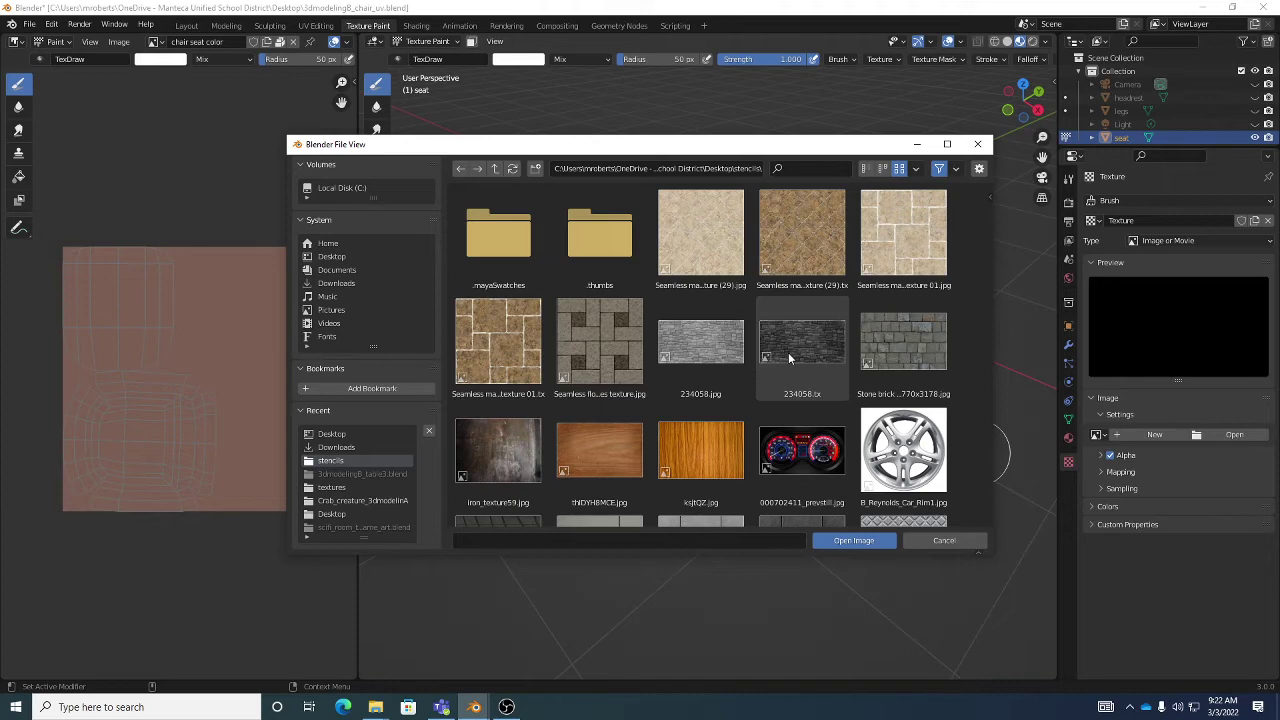
# Load leather.png from the stencils folder as the brush texture's image.
pyautogui.scroll(-2, 788, 352)
pyautogui.scroll(-2, 788, 355)
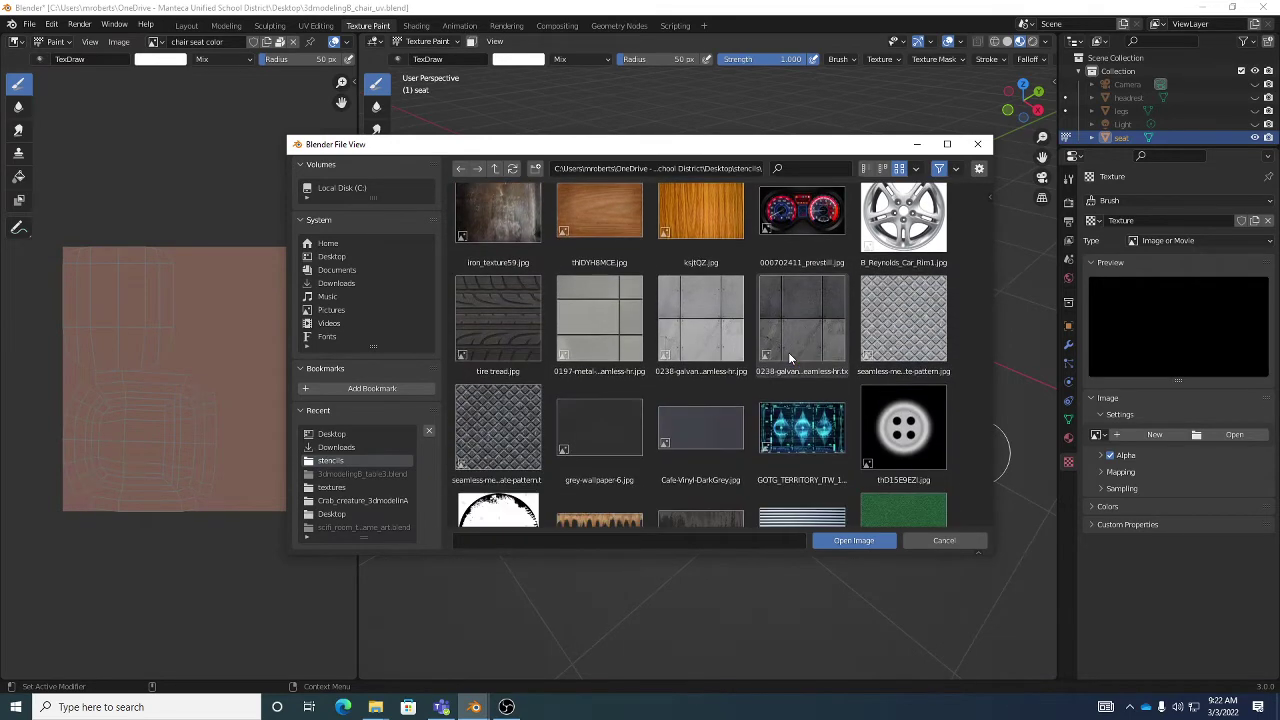
pyautogui.scroll(-5, 788, 358)
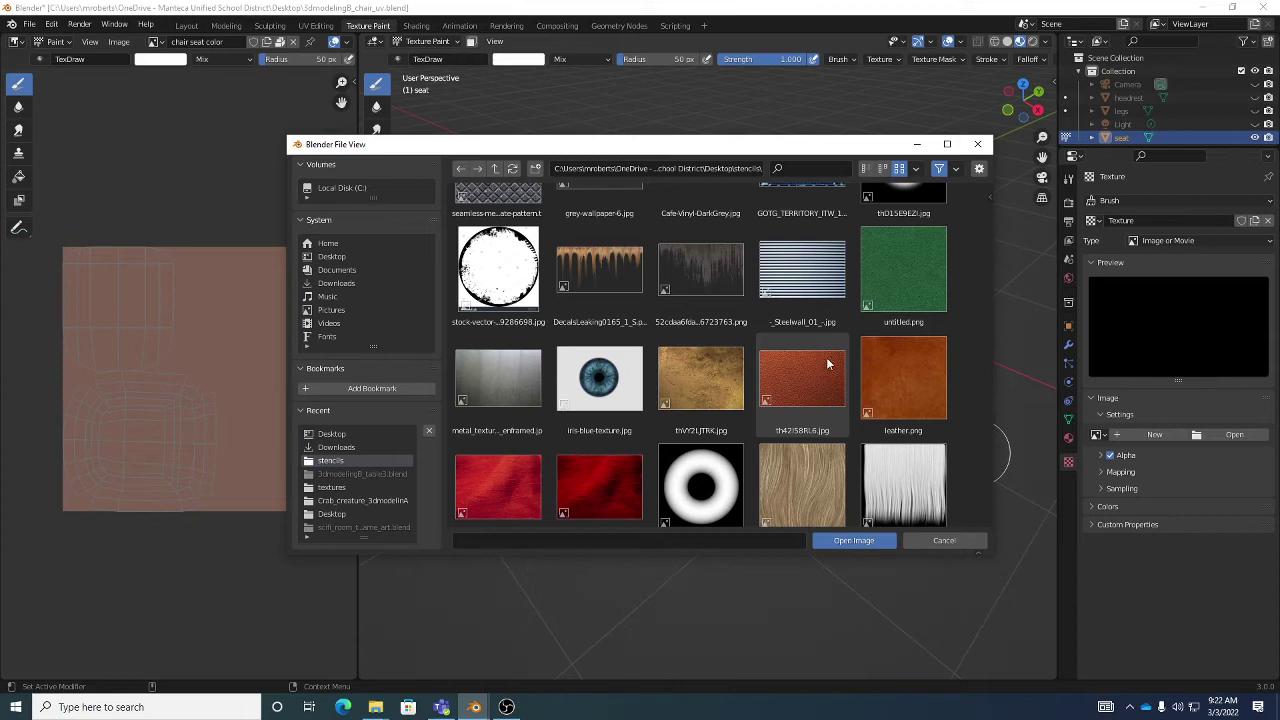
pyautogui.click(912, 374)
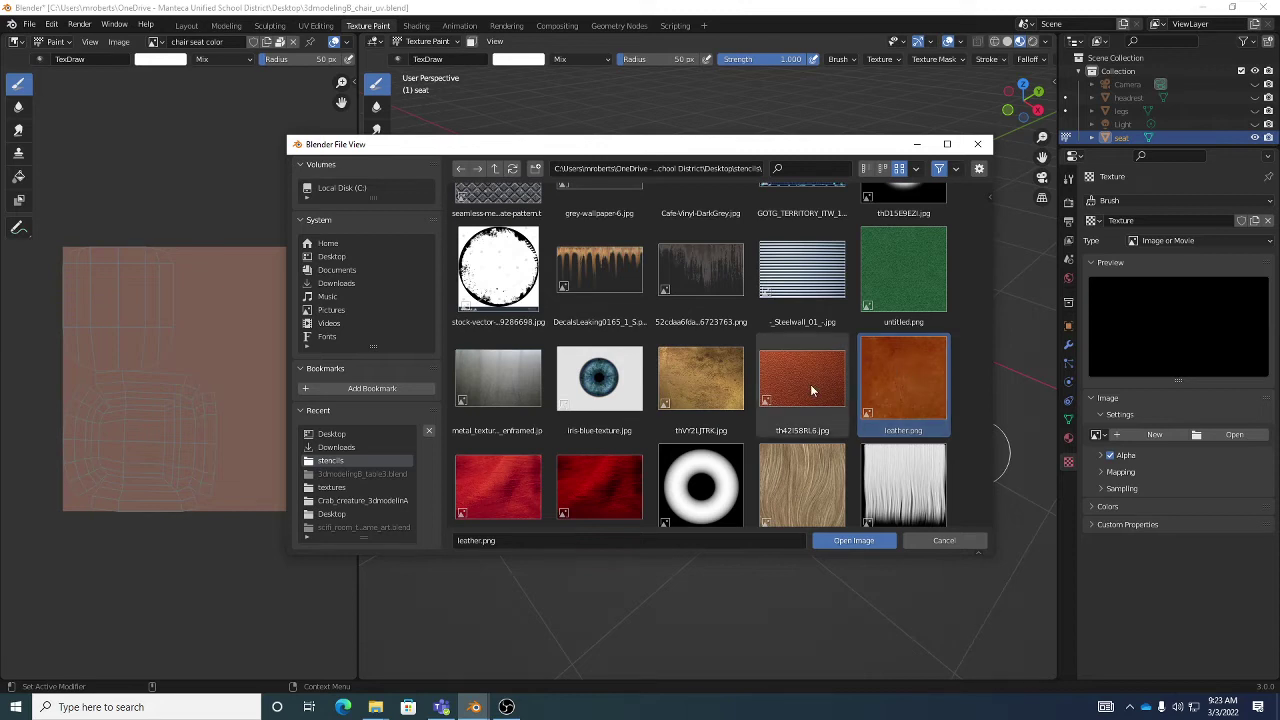
pyautogui.click(857, 542)
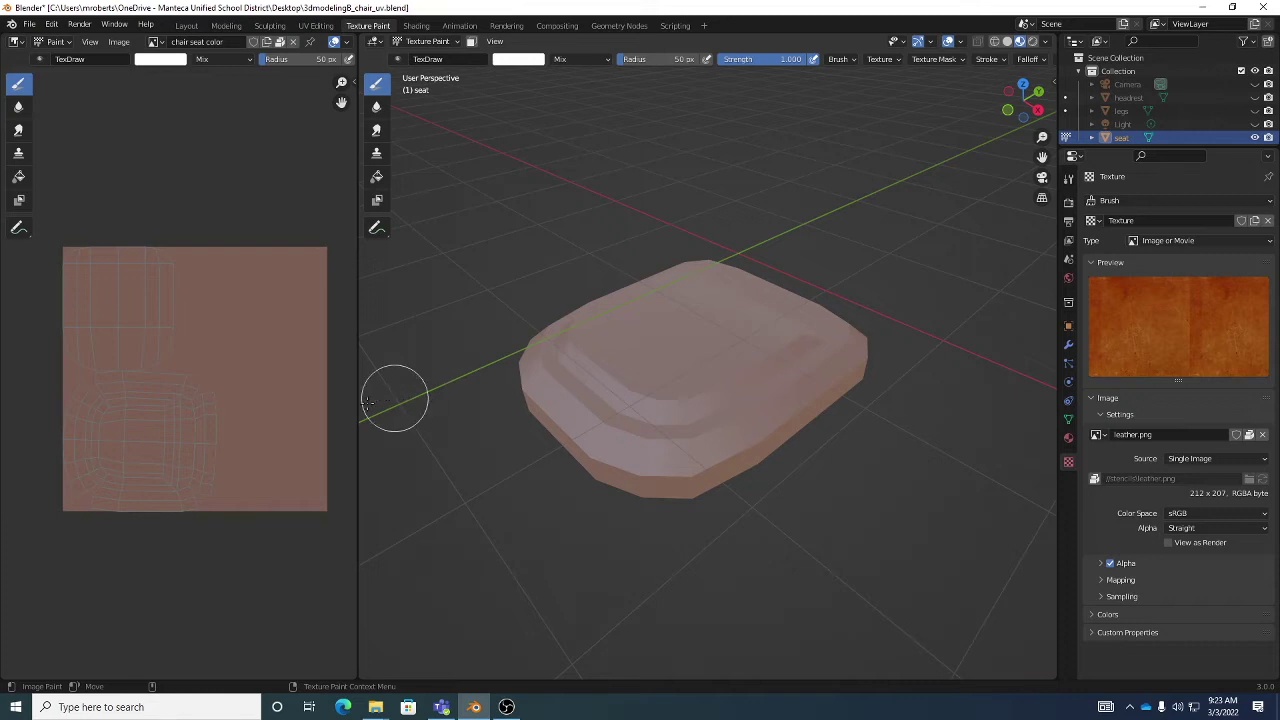
# Widen the 3D viewport and set the paint brush's falloff curve to Smoother.
pyautogui.moveTo(357, 412); pyautogui.dragTo(251, 398)
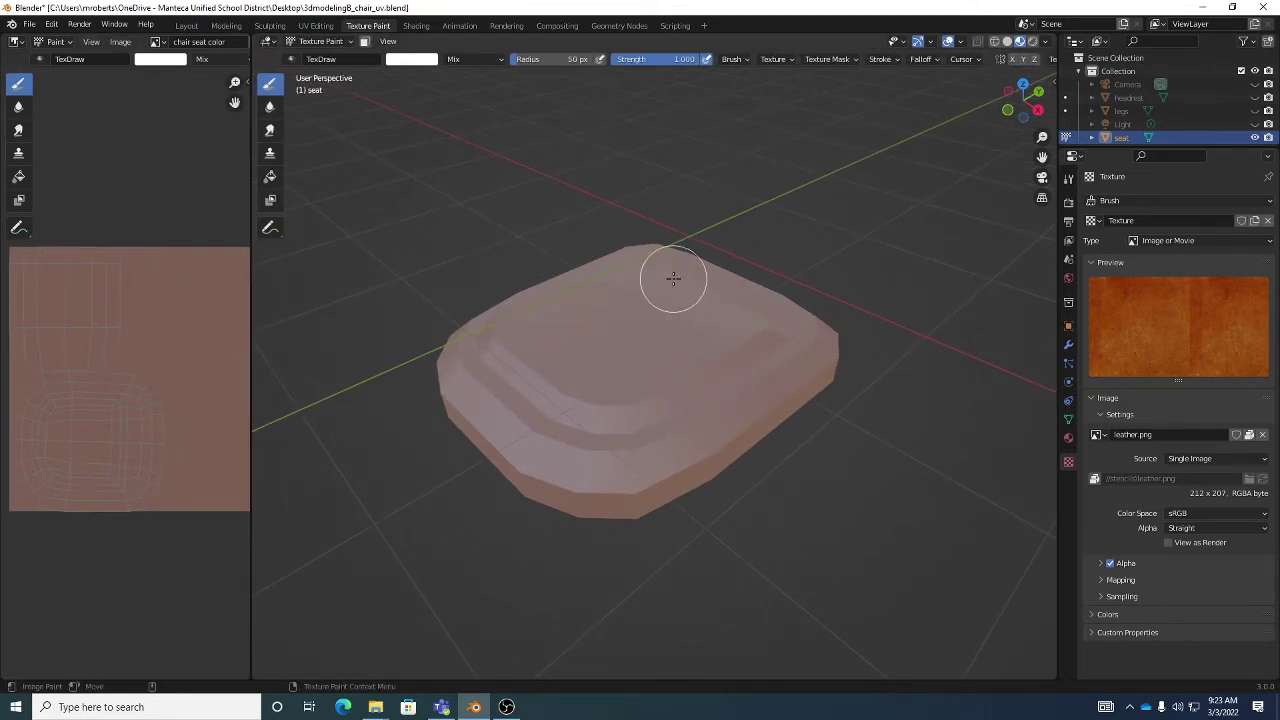
pyautogui.click(781, 60)
pyautogui.moveTo(737, 60)
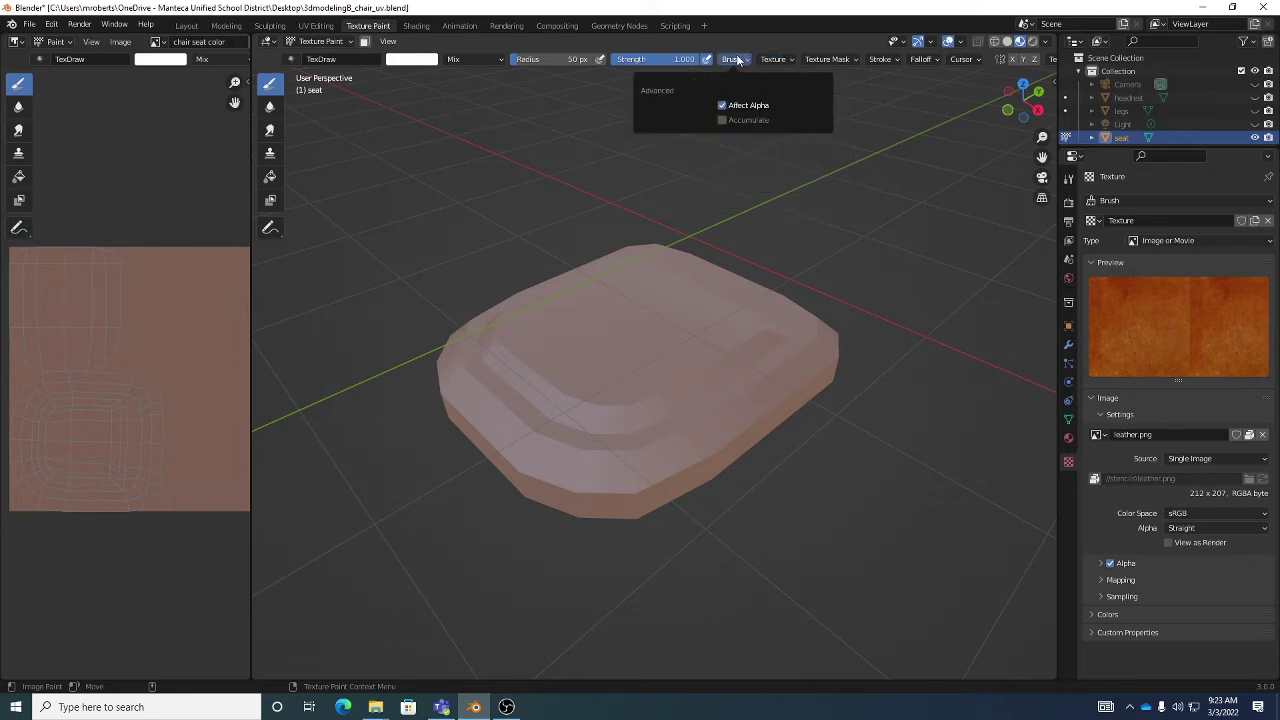
pyautogui.moveTo(893, 60)
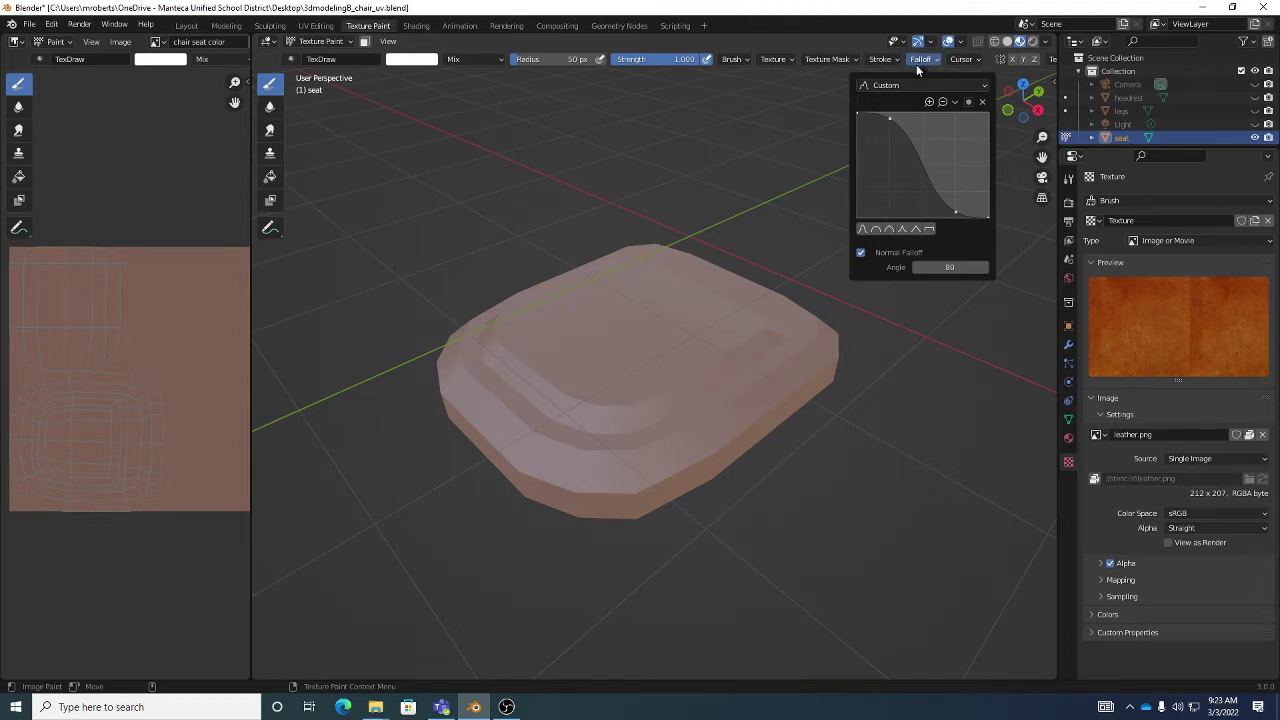
pyautogui.click(911, 84)
pyautogui.click(898, 129)
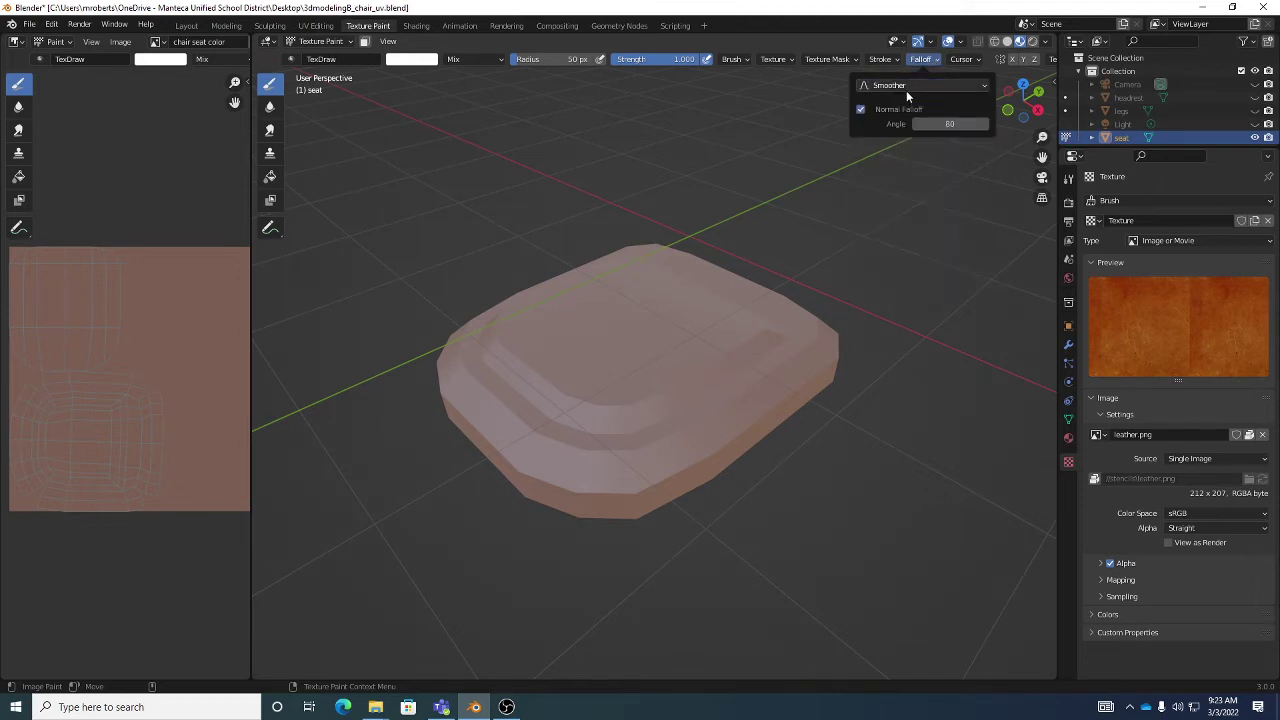
# Set the leather brush texture's mapping mode to Stencil.
pyautogui.click(908, 85)
pyautogui.click(903, 127)
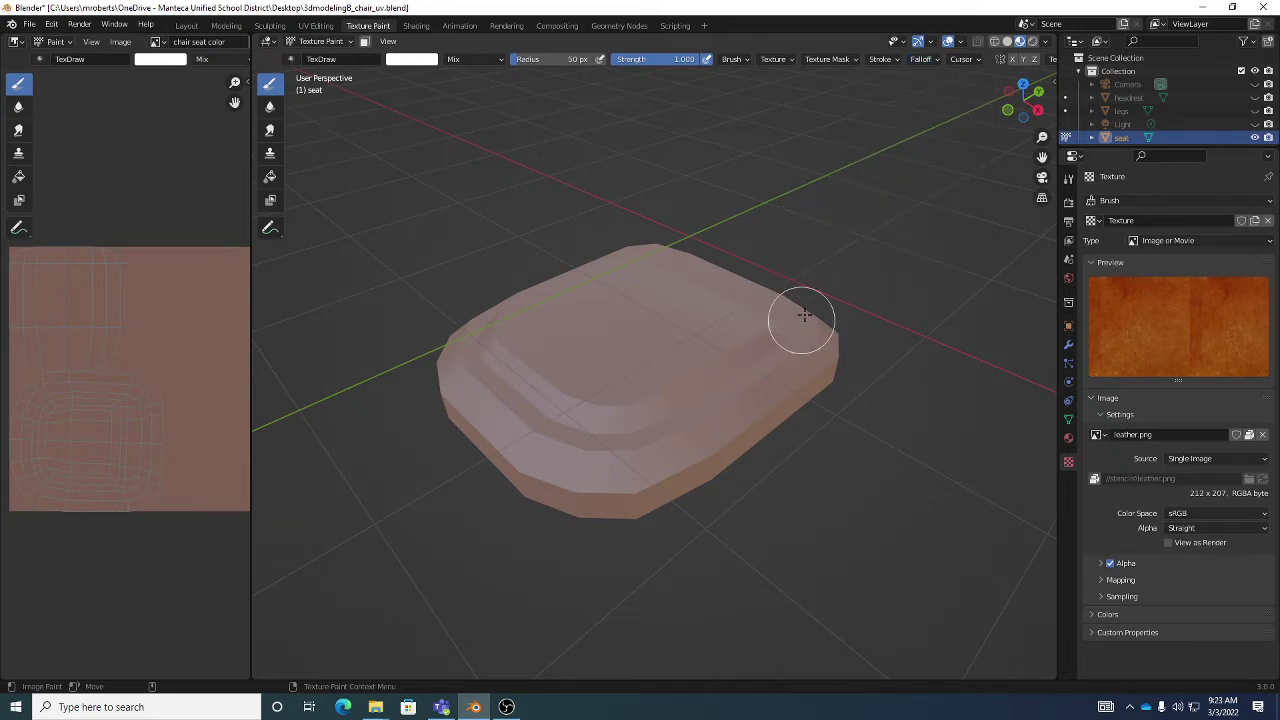
pyautogui.click(776, 60)
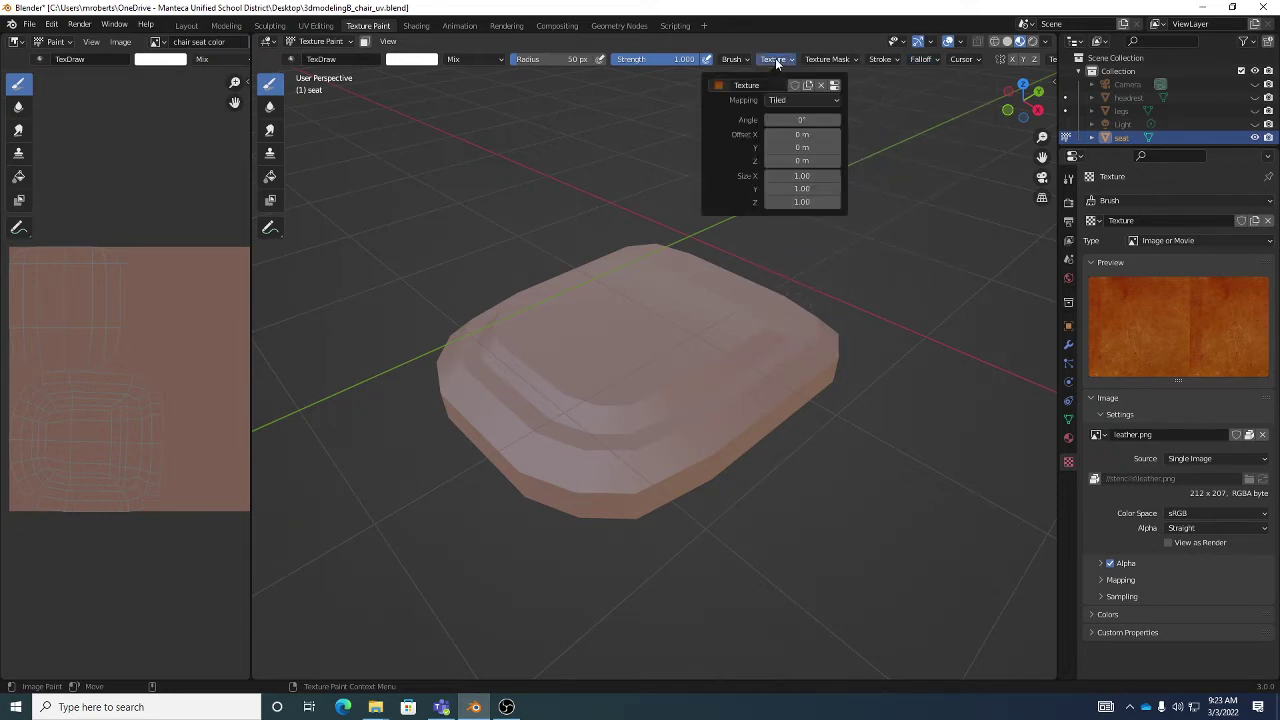
pyautogui.click(720, 85)
pyautogui.click(791, 99)
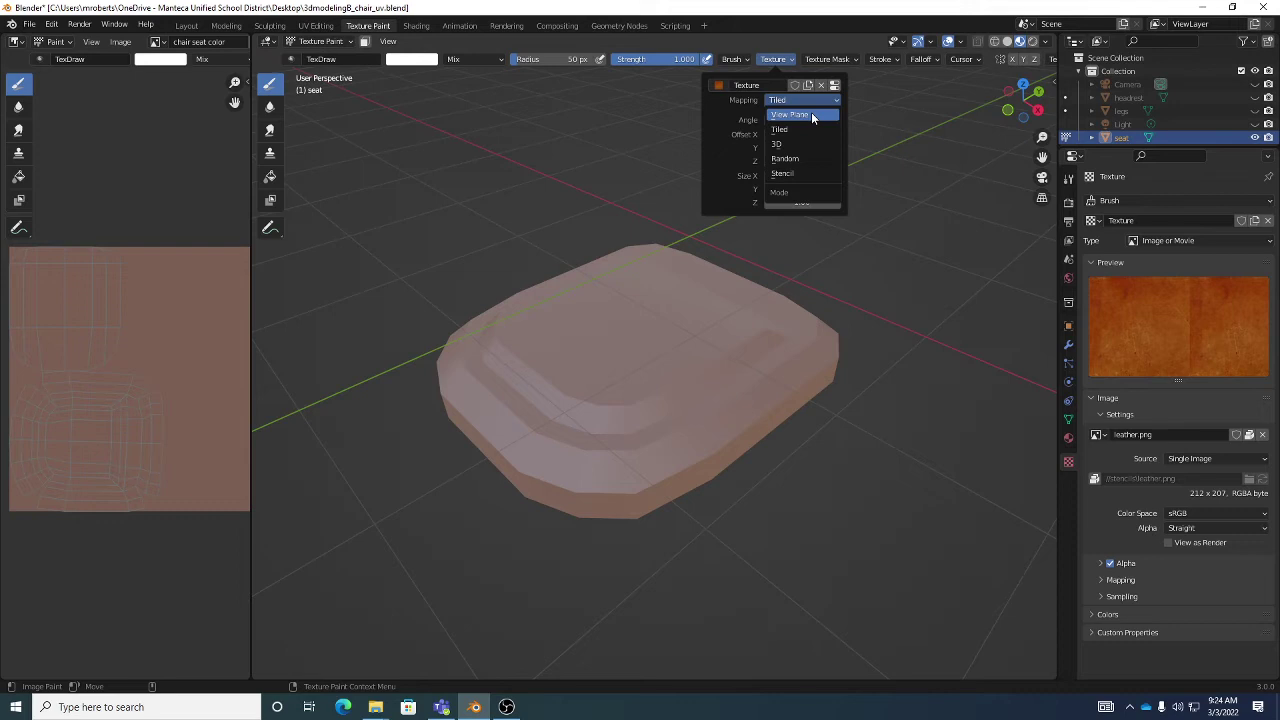
pyautogui.click(798, 177)
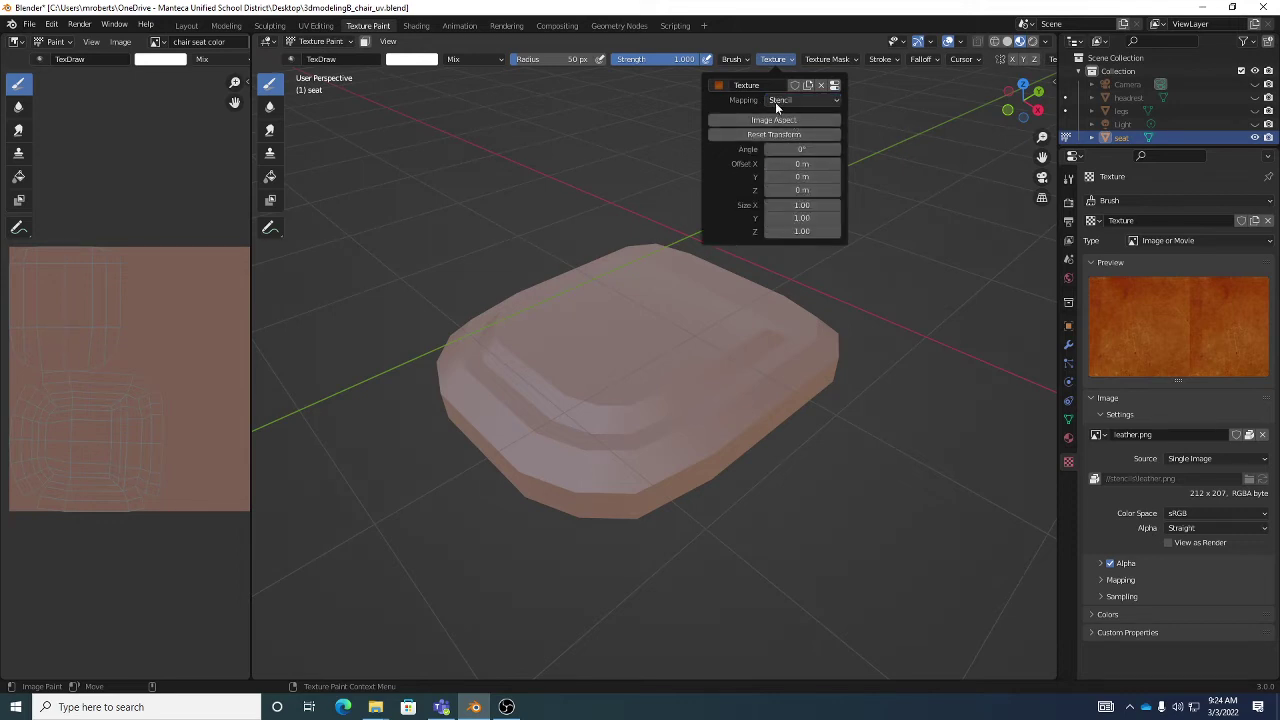
pyautogui.click(782, 98)
pyautogui.click(798, 175)
pyautogui.click(781, 101)
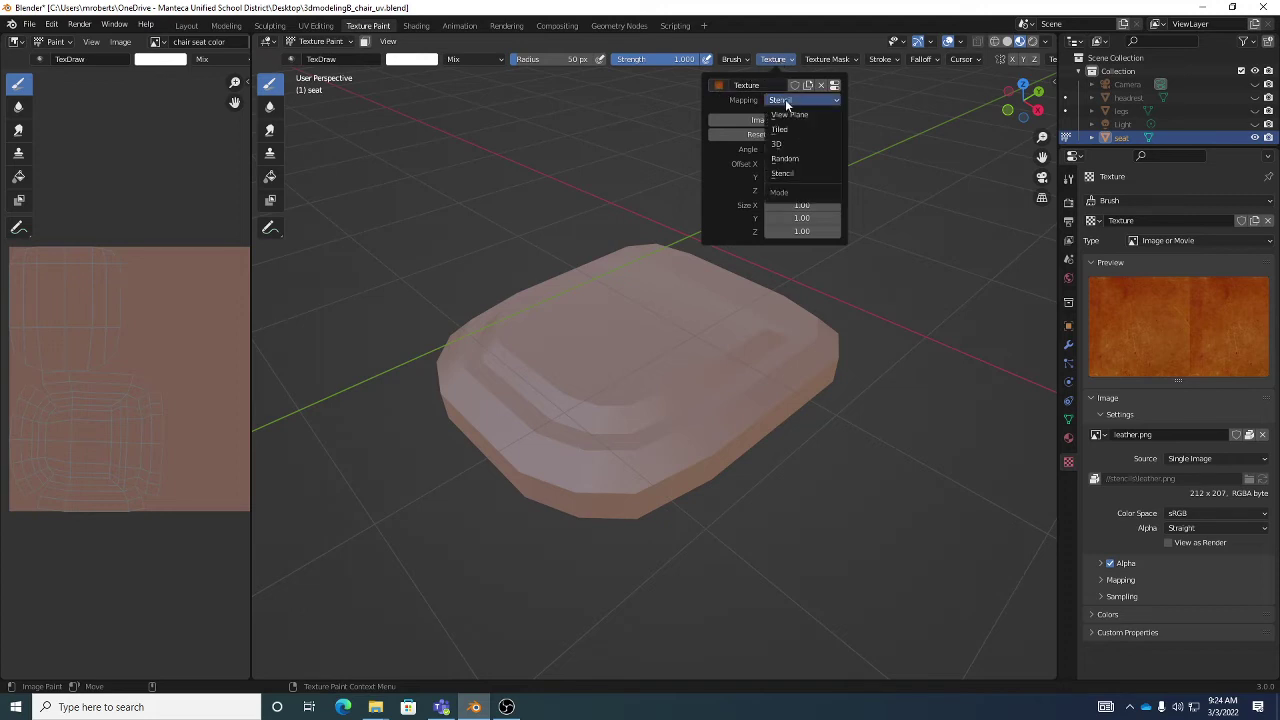
pyautogui.click(785, 99)
pyautogui.click(783, 98)
pyautogui.click(800, 175)
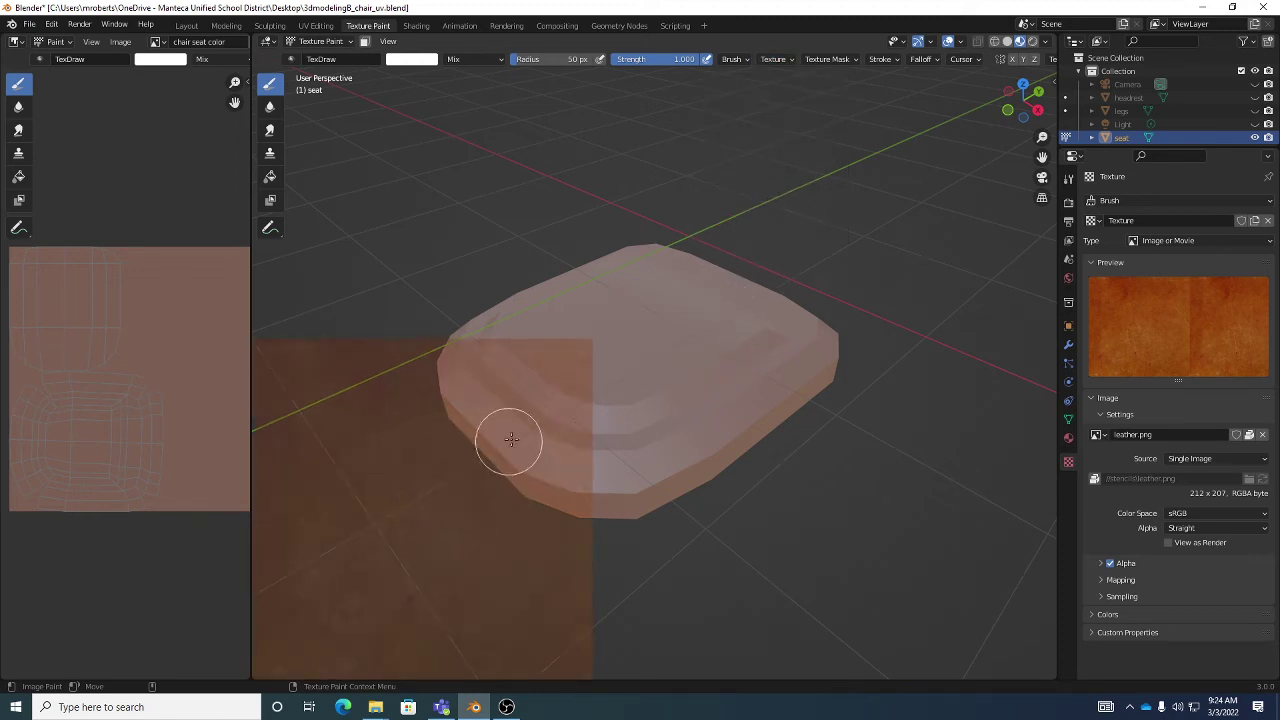
# Move the leather stencil over the chair seat and rotate it counterclockwise to a slant.
pyautogui.moveTo(508, 408)
pyautogui.mouseDown(button='right')
pyautogui.moveTo(574, 386)
pyautogui.moveTo(746, 277)
pyautogui.moveTo(700, 307)
pyautogui.moveTo(720, 294)
pyautogui.moveTo(697, 209)
pyautogui.moveTo(722, 315)
pyautogui.moveTo(775, 237)
pyautogui.moveTo(760, 261)
pyautogui.mouseUp(button='right')
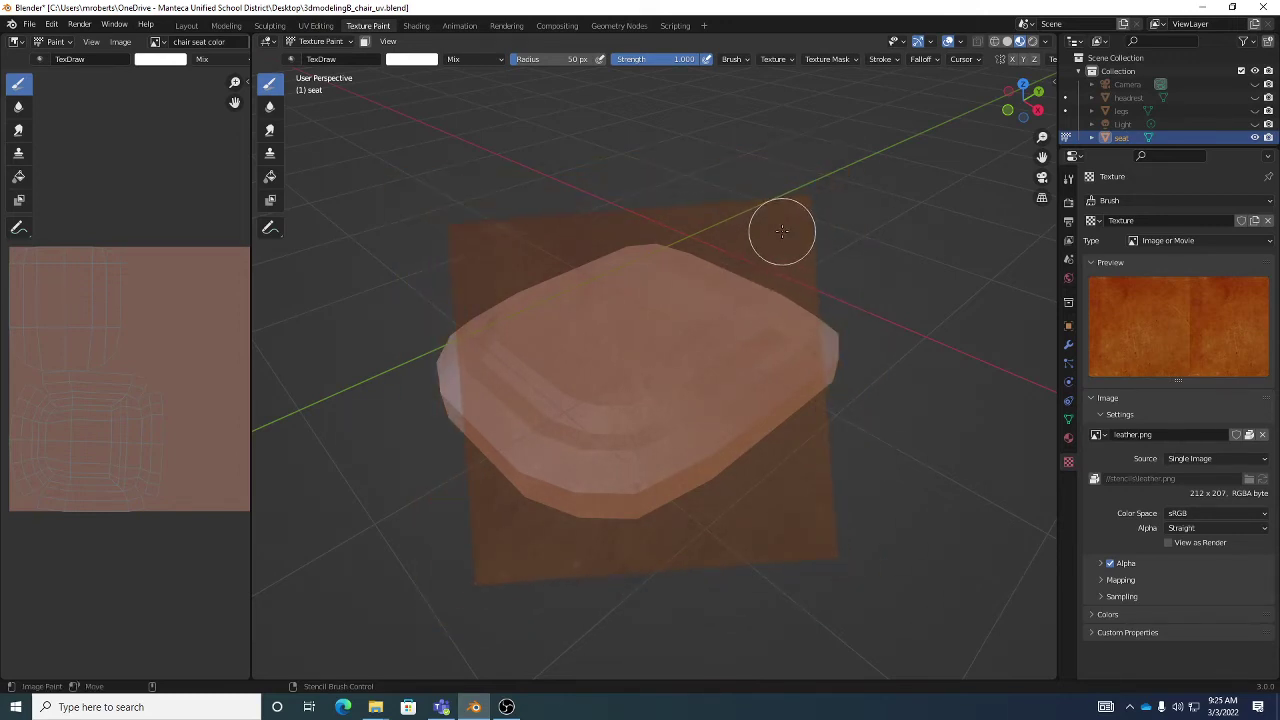
pyautogui.moveTo(783, 217)
pyautogui.keyDown('ctrl'); pyautogui.mouseDown(button='right')
pyautogui.moveTo(781, 251)
pyautogui.moveTo(771, 246)
pyautogui.mouseUp(button='right'); pyautogui.keyUp('ctrl')
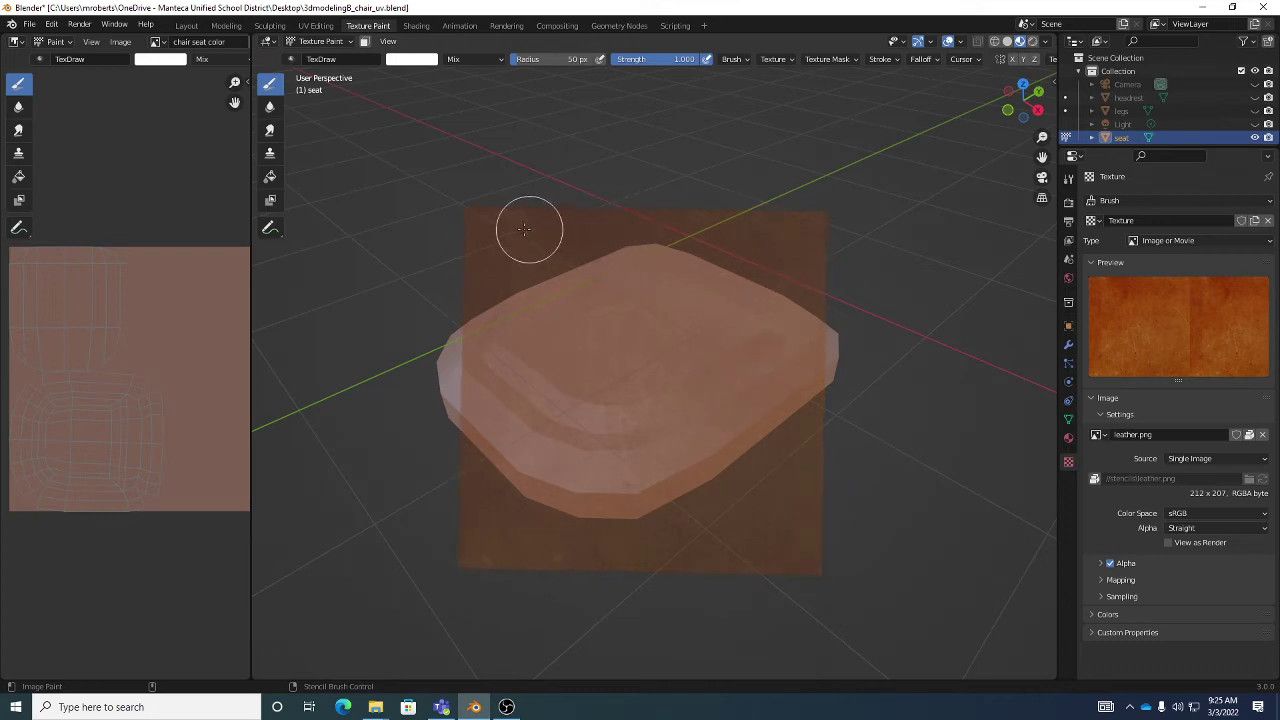
pyautogui.moveTo(636, 233)
pyautogui.keyDown('ctrl'); pyautogui.mouseDown(button='right')
pyautogui.moveTo(666, 380)
pyautogui.moveTo(623, 349)
pyautogui.moveTo(673, 378)
pyautogui.moveTo(646, 371)
pyautogui.mouseUp(button='right'); pyautogui.keyUp('ctrl')
pyautogui.moveTo(743, 286)
pyautogui.keyDown('ctrl'); pyautogui.mouseDown(button='right')
pyautogui.moveTo(797, 271)
pyautogui.moveTo(724, 228)
pyautogui.moveTo(777, 266)
pyautogui.mouseUp(button='right'); pyautogui.keyUp('ctrl')
pyautogui.moveTo(749, 343); pyautogui.dragTo(740, 346, button='middle')
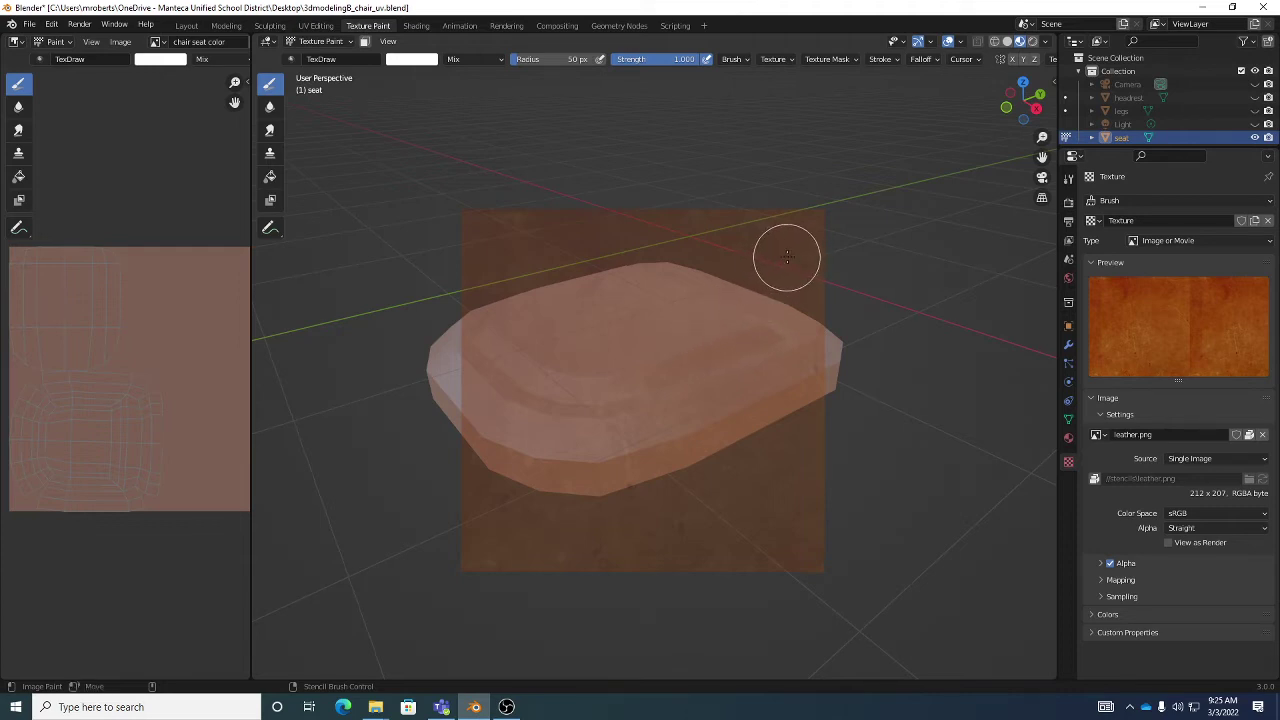
pyautogui.moveTo(786, 254)
pyautogui.keyDown('shift'); pyautogui.mouseDown(button='right')
pyautogui.moveTo(871, 217)
pyautogui.moveTo(777, 289)
pyautogui.moveTo(792, 287)
pyautogui.moveTo(749, 226)
pyautogui.moveTo(697, 274)
pyautogui.moveTo(737, 274)
pyautogui.moveTo(714, 271)
pyautogui.moveTo(753, 350)
pyautogui.mouseUp(button='right'); pyautogui.keyUp('shift')
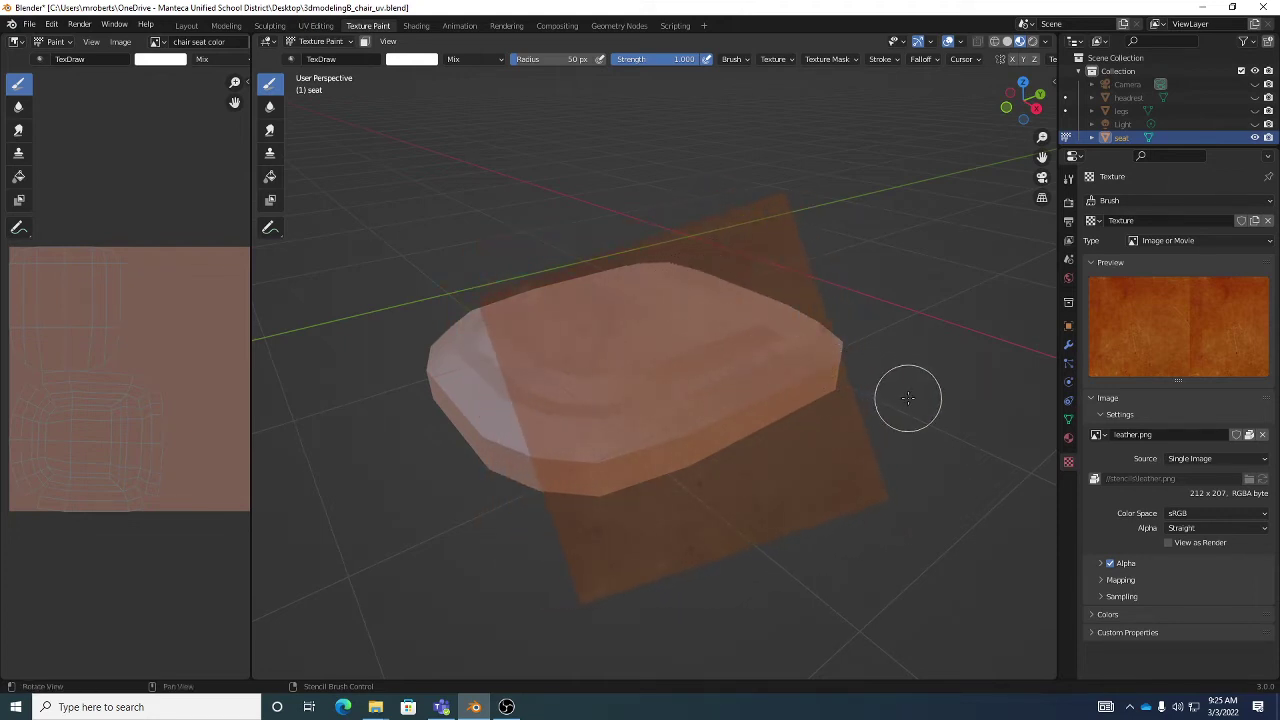
# Paint the leather texture along one side of the seat, covering its vertical edge and sloped border.
pyautogui.moveTo(906, 394); pyautogui.dragTo(851, 380, button='middle')
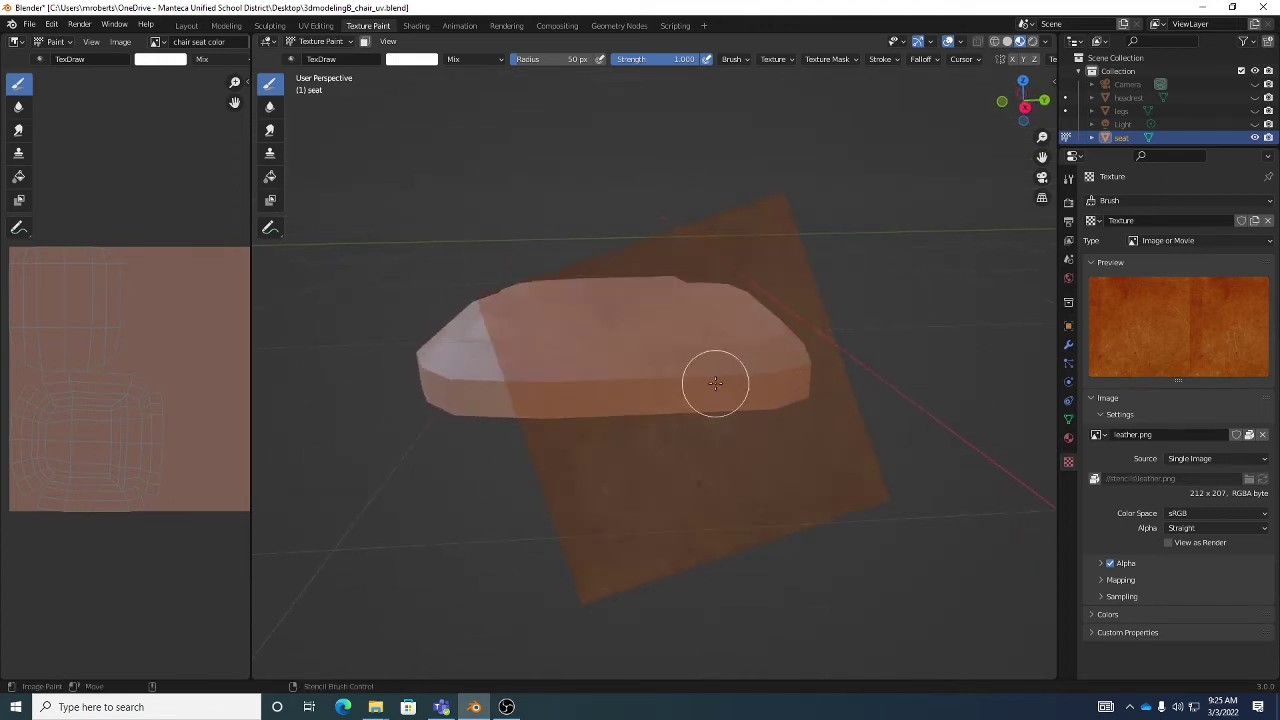
pyautogui.moveTo(715, 383); pyautogui.dragTo(715, 383, button='middle')
pyautogui.moveTo(715, 383); pyautogui.dragTo(736, 378, button='middle')
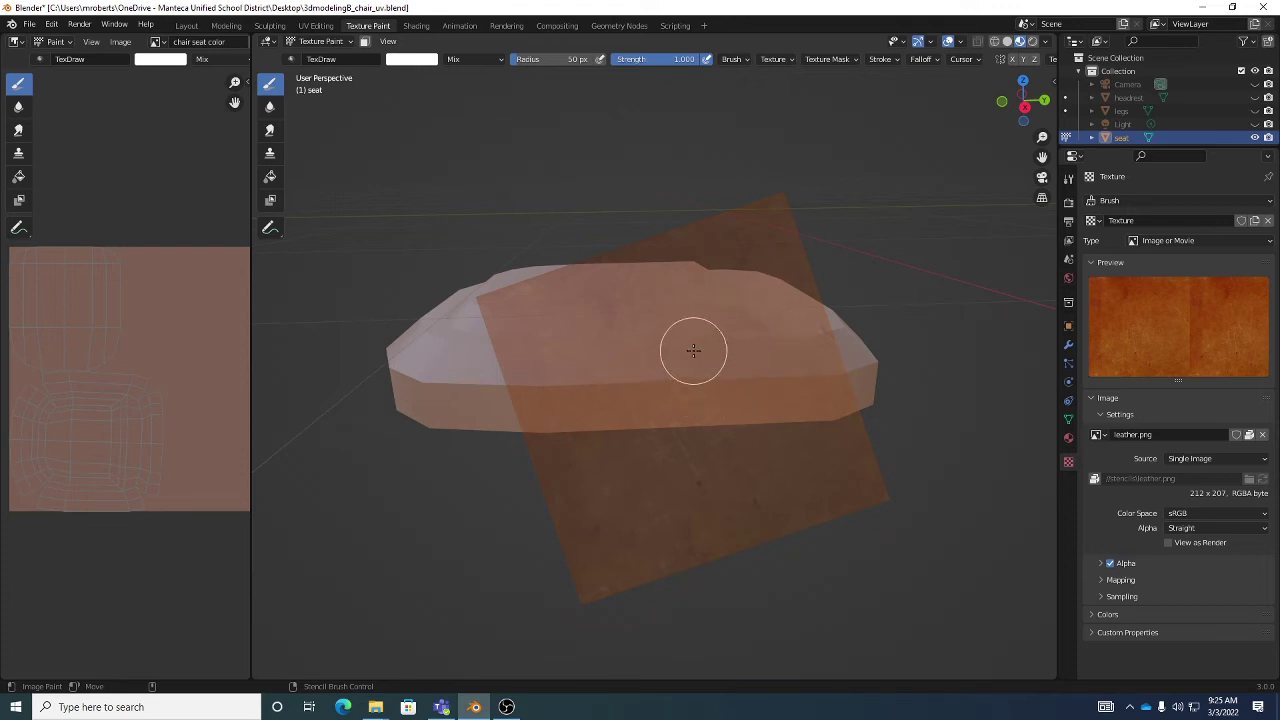
pyautogui.moveTo(749, 372)
pyautogui.mouseDown()
pyautogui.moveTo(648, 375)
pyautogui.moveTo(742, 382)
pyautogui.moveTo(635, 389)
pyautogui.moveTo(740, 389)
pyautogui.moveTo(643, 380)
pyautogui.mouseUp()
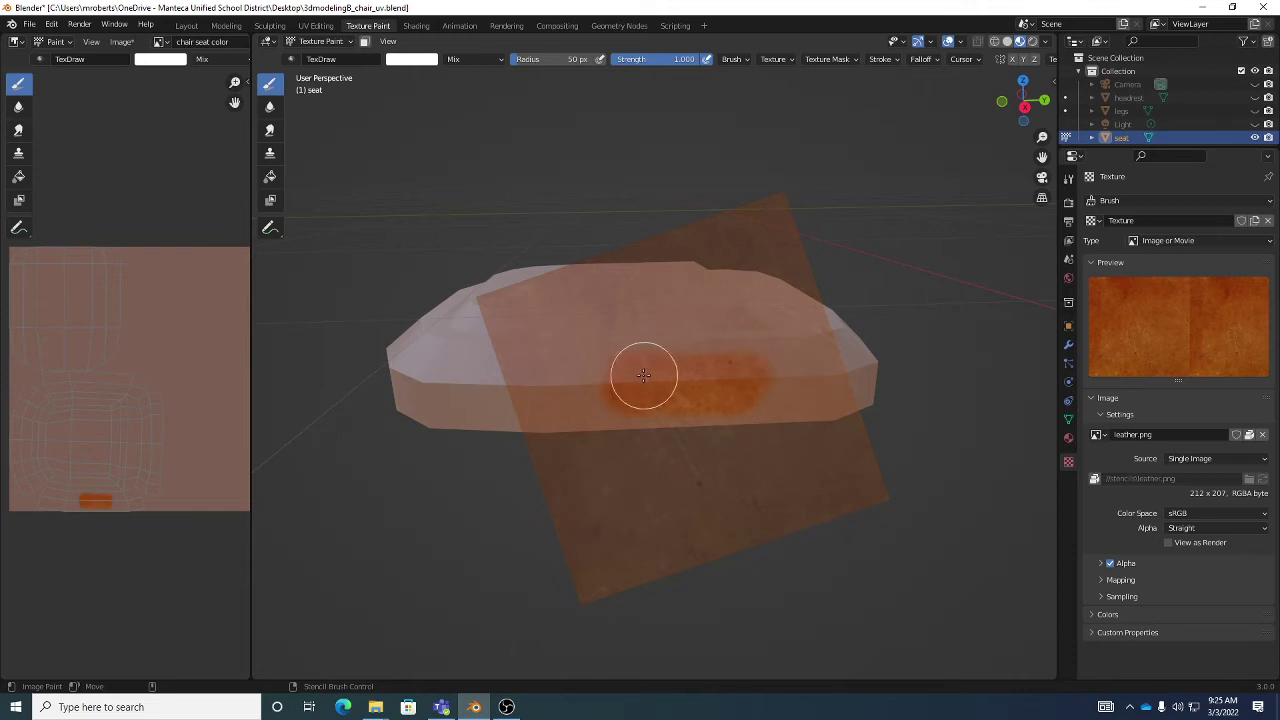
pyautogui.moveTo(643, 380)
pyautogui.mouseDown(button='middle')
pyautogui.moveTo(570, 386)
pyautogui.moveTo(688, 386)
pyautogui.mouseUp(button='middle')
pyautogui.moveTo(688, 386)
pyautogui.mouseDown()
pyautogui.moveTo(657, 391)
pyautogui.moveTo(655, 404)
pyautogui.moveTo(653, 377)
pyautogui.moveTo(640, 377)
pyautogui.moveTo(691, 429)
pyautogui.moveTo(720, 409)
pyautogui.mouseUp()
pyautogui.moveTo(720, 409); pyautogui.dragTo(620, 400, button='middle')
pyautogui.moveTo(722, 363)
pyautogui.mouseDown()
pyautogui.moveTo(658, 429)
pyautogui.moveTo(723, 429)
pyautogui.moveTo(754, 371)
pyautogui.mouseUp()
pyautogui.moveTo(754, 371); pyautogui.dragTo(657, 395, button='middle')
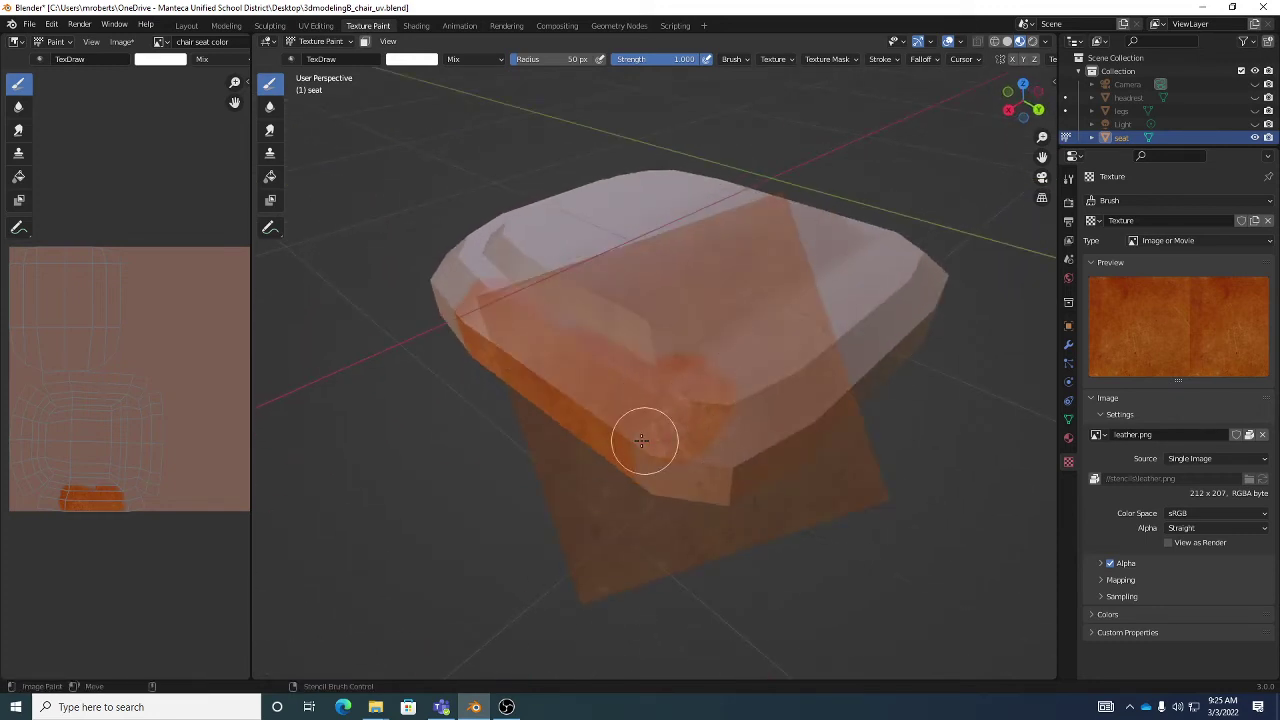
# Extend the leather paint around the adjoining corner of the seat and inspect the painted area in the UV image.
pyautogui.click(714, 480)
pyautogui.moveTo(714, 480)
pyautogui.mouseDown(button='middle')
pyautogui.moveTo(711, 446)
pyautogui.moveTo(745, 455)
pyautogui.moveTo(766, 434)
pyautogui.mouseUp(button='middle')
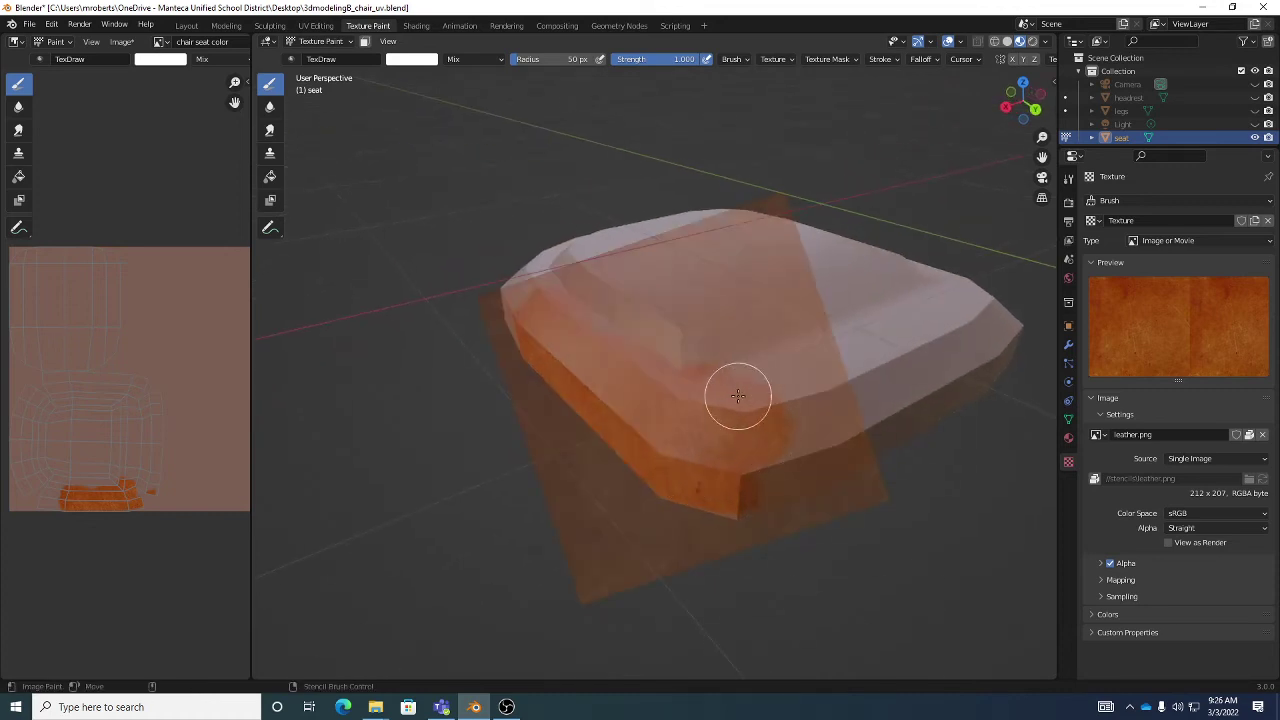
pyautogui.click(763, 393)
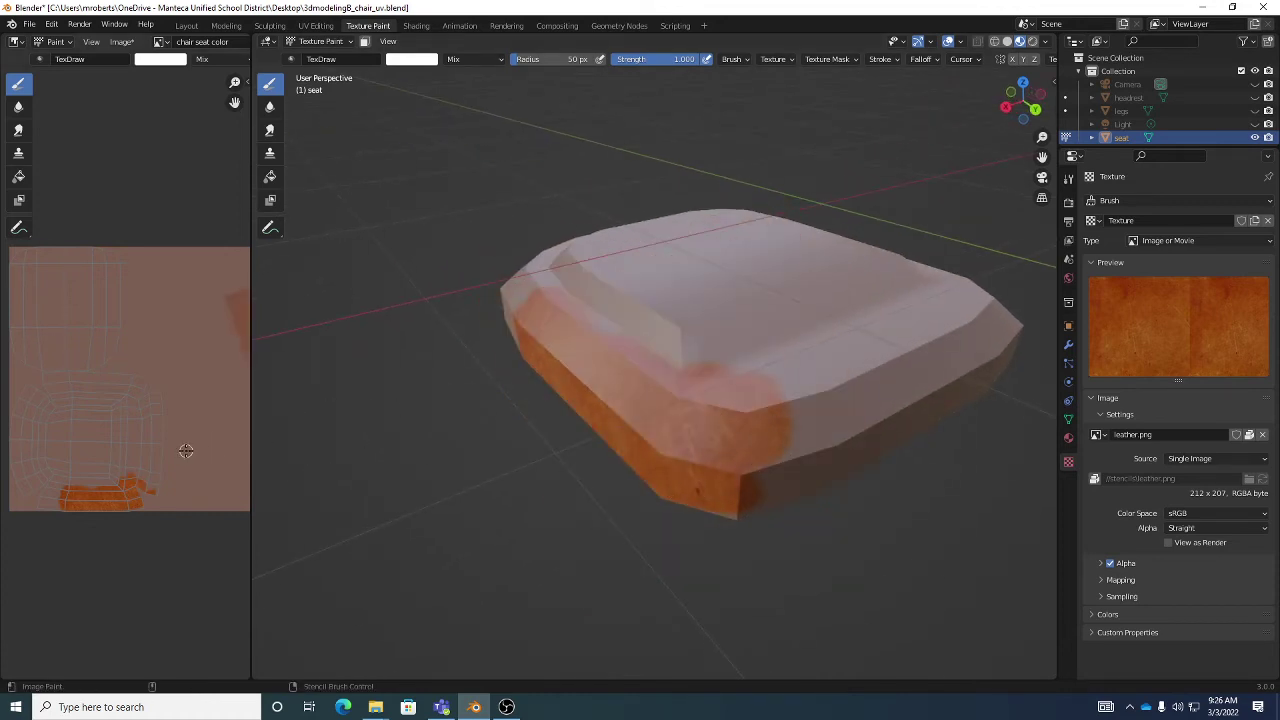
pyautogui.scroll(4, 141, 488)
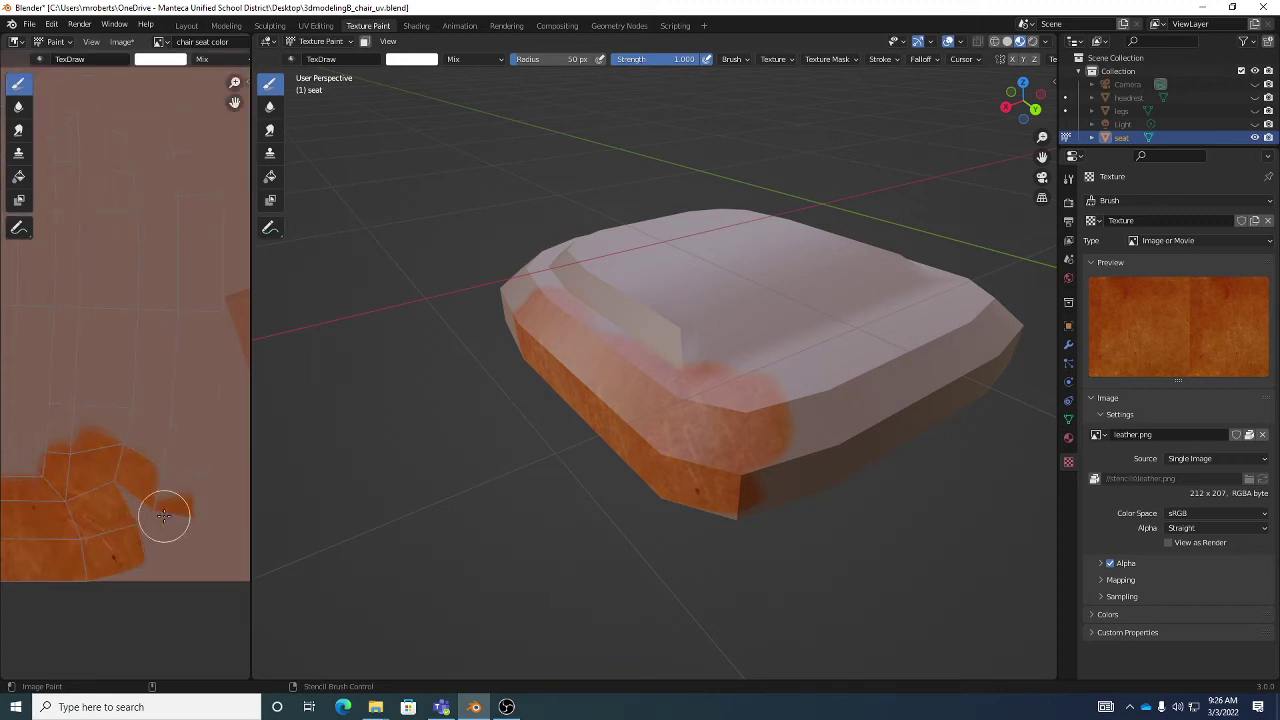
pyautogui.scroll(-4, 135, 492)
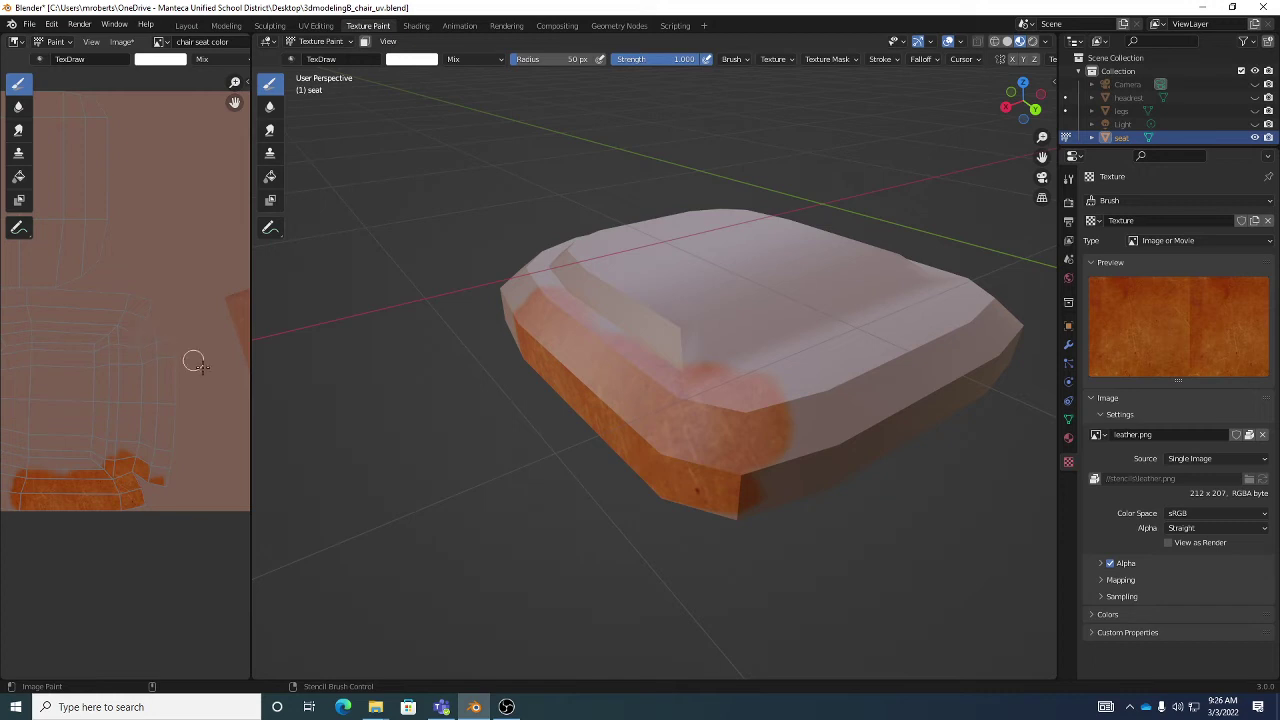
# Paint leather from the finished corner along the adjacent side's sloped border and vertical edge.
pyautogui.moveTo(691, 463)
pyautogui.mouseDown(button='middle')
pyautogui.moveTo(691, 449)
pyautogui.moveTo(720, 448)
pyautogui.moveTo(651, 417)
pyautogui.mouseUp(button='middle')
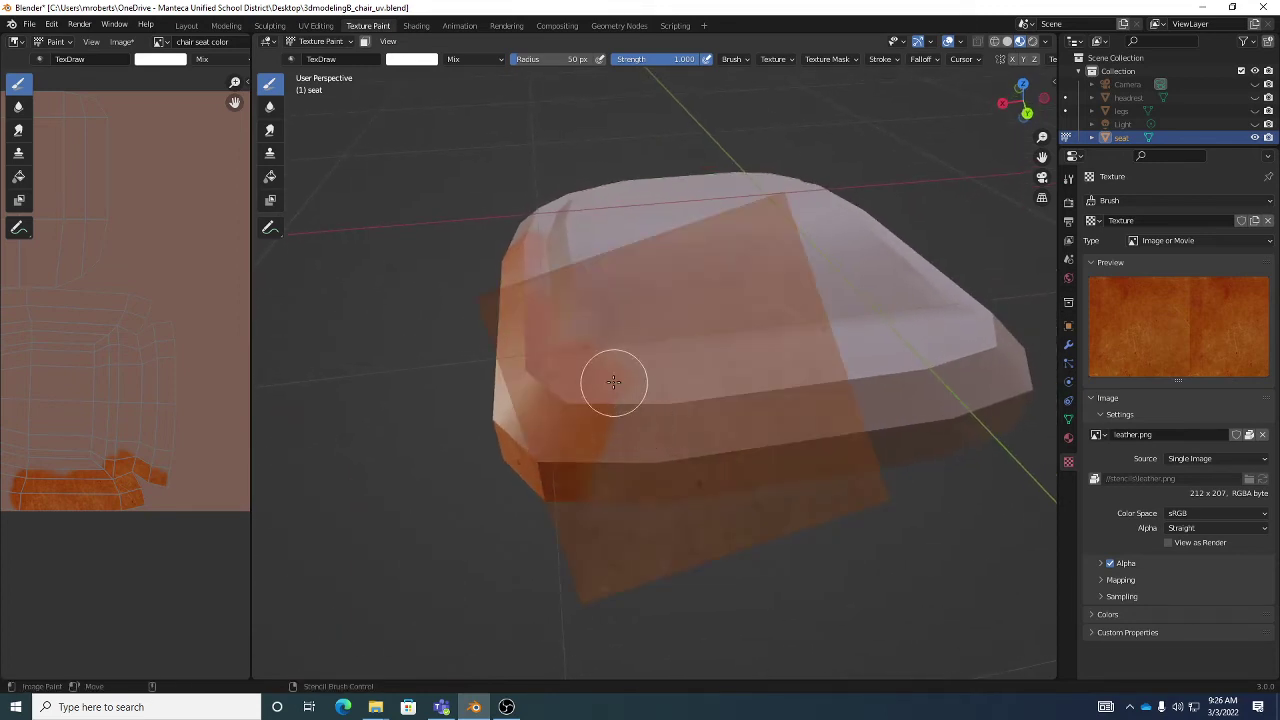
pyautogui.moveTo(702, 375)
pyautogui.mouseDown()
pyautogui.moveTo(612, 367)
pyautogui.moveTo(703, 365)
pyautogui.moveTo(610, 413)
pyautogui.moveTo(702, 414)
pyautogui.moveTo(691, 399)
pyautogui.moveTo(634, 424)
pyautogui.mouseUp()
pyautogui.moveTo(634, 424); pyautogui.dragTo(669, 426, button='middle')
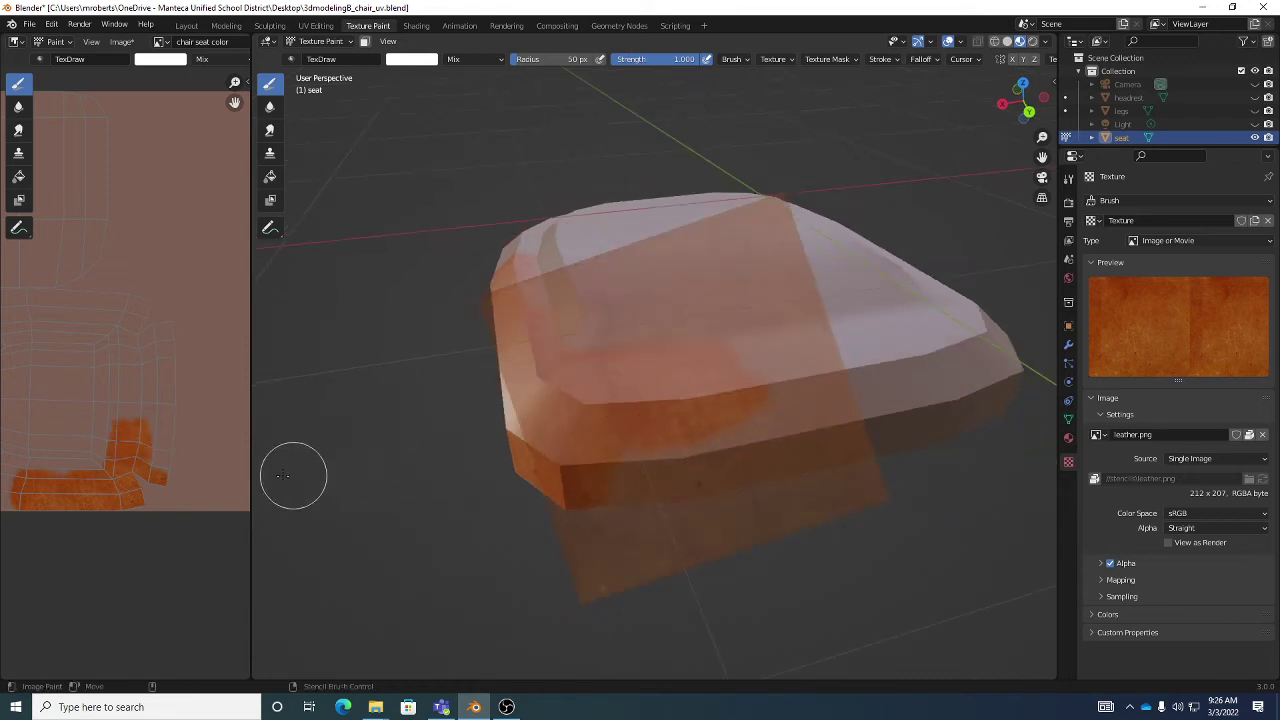
pyautogui.moveTo(297, 474); pyautogui.dragTo(279, 482, button='middle')
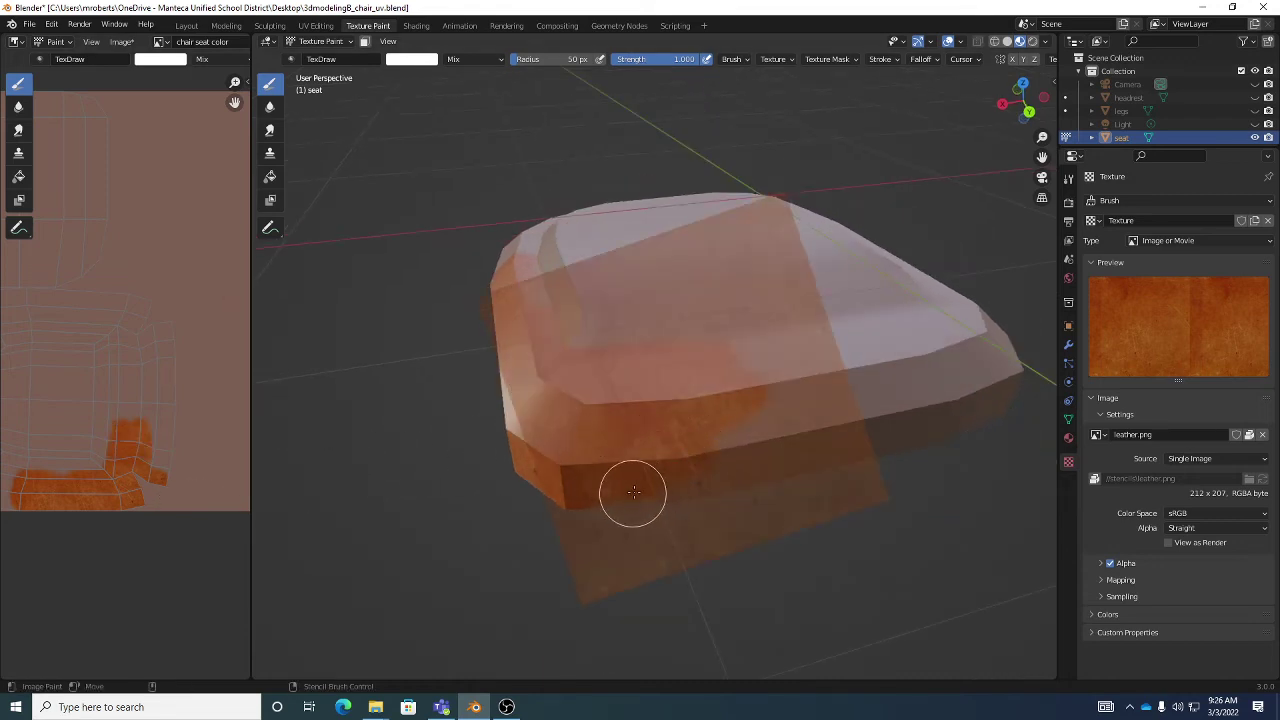
pyautogui.moveTo(717, 428)
pyautogui.mouseDown()
pyautogui.moveTo(757, 449)
pyautogui.moveTo(735, 378)
pyautogui.mouseUp()
pyautogui.moveTo(735, 378); pyautogui.dragTo(707, 355, button='middle')
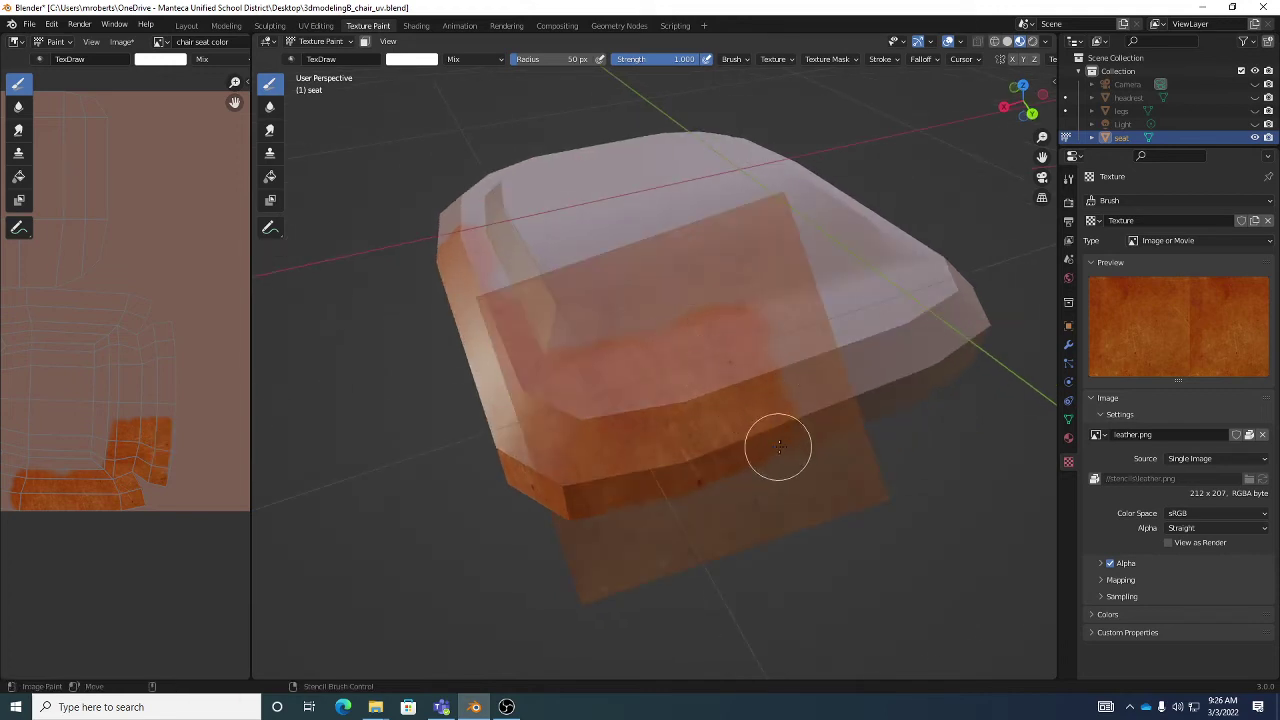
pyautogui.moveTo(777, 443); pyautogui.dragTo(760, 430)
# Straighten the leather stencil over the unpainted end of the first side and paint its border and edge.
pyautogui.moveTo(760, 430)
pyautogui.mouseDown(button='middle')
pyautogui.moveTo(737, 400)
pyautogui.moveTo(694, 409)
pyautogui.moveTo(721, 383)
pyautogui.moveTo(683, 368)
pyautogui.mouseUp(button='middle')
pyautogui.scroll(2, 694, 403)
pyautogui.moveTo(683, 368); pyautogui.dragTo(683, 368, button='right')
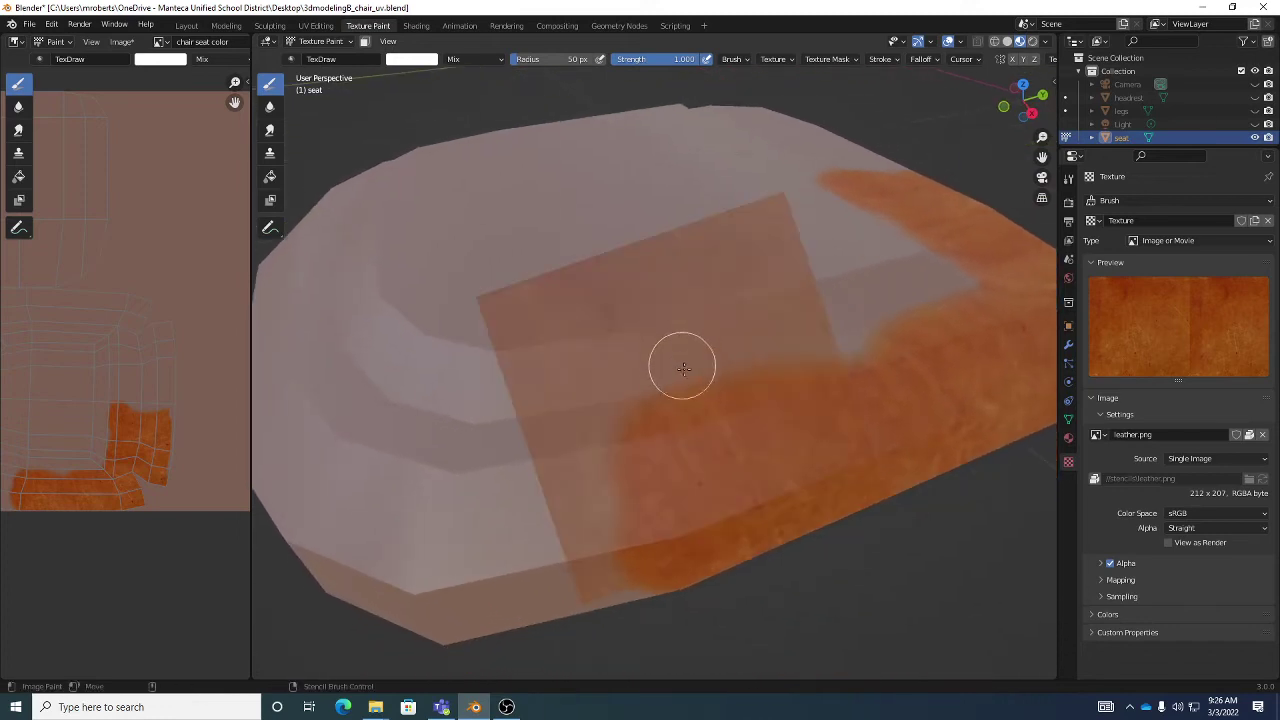
pyautogui.scroll(-3, 685, 388)
pyautogui.scroll(2, 683, 390)
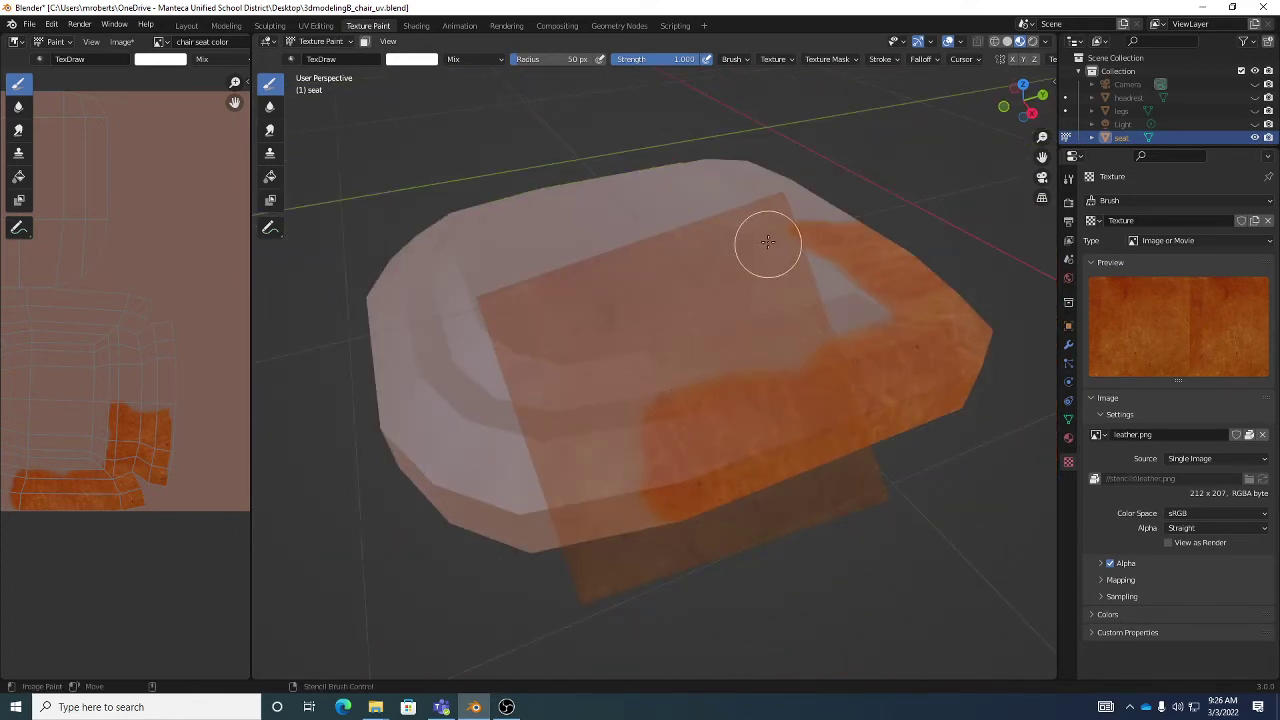
pyautogui.moveTo(766, 240); pyautogui.dragTo(674, 354, button='right')
pyautogui.moveTo(641, 441)
pyautogui.mouseDown()
pyautogui.moveTo(536, 458)
pyautogui.moveTo(636, 443)
pyautogui.moveTo(577, 457)
pyautogui.moveTo(657, 514)
pyautogui.moveTo(584, 536)
pyautogui.mouseUp()
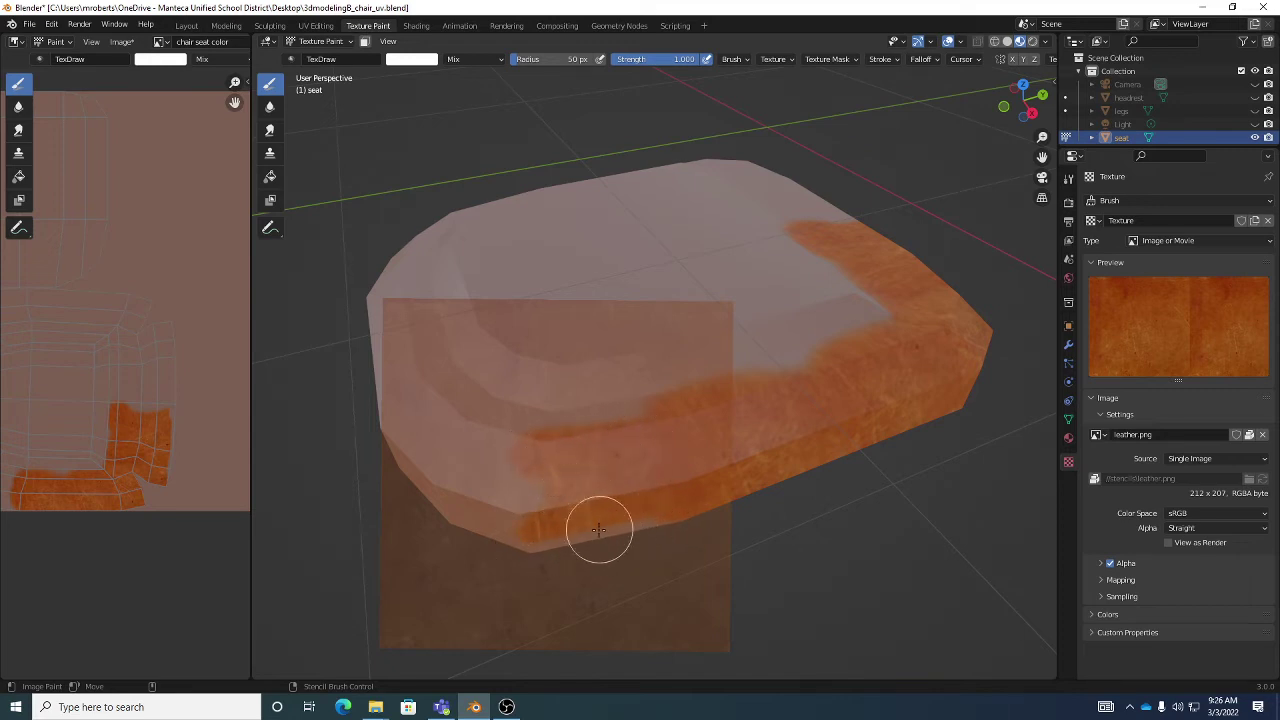
# Shift the leather stencil along the seat and paint the recessed ledge and outer rim toward the unpainted corner.
pyautogui.moveTo(626, 529); pyautogui.dragTo(637, 517, button='middle')
pyautogui.moveTo(617, 538)
pyautogui.mouseDown()
pyautogui.moveTo(575, 547)
pyautogui.moveTo(534, 443)
pyautogui.moveTo(626, 433)
pyautogui.mouseUp()
pyautogui.moveTo(626, 433); pyautogui.dragTo(683, 463, button='middle')
pyautogui.moveTo(681, 443)
pyautogui.mouseDown()
pyautogui.moveTo(543, 394)
pyautogui.moveTo(600, 480)
pyautogui.mouseUp()
pyautogui.moveTo(606, 480); pyautogui.dragTo(674, 489, button='right')
pyautogui.moveTo(674, 489)
pyautogui.mouseDown()
pyautogui.moveTo(709, 539)
pyautogui.moveTo(665, 558)
pyautogui.moveTo(624, 512)
pyautogui.moveTo(689, 516)
pyautogui.moveTo(689, 493)
pyautogui.moveTo(669, 557)
pyautogui.moveTo(687, 559)
pyautogui.moveTo(629, 549)
pyautogui.mouseUp()
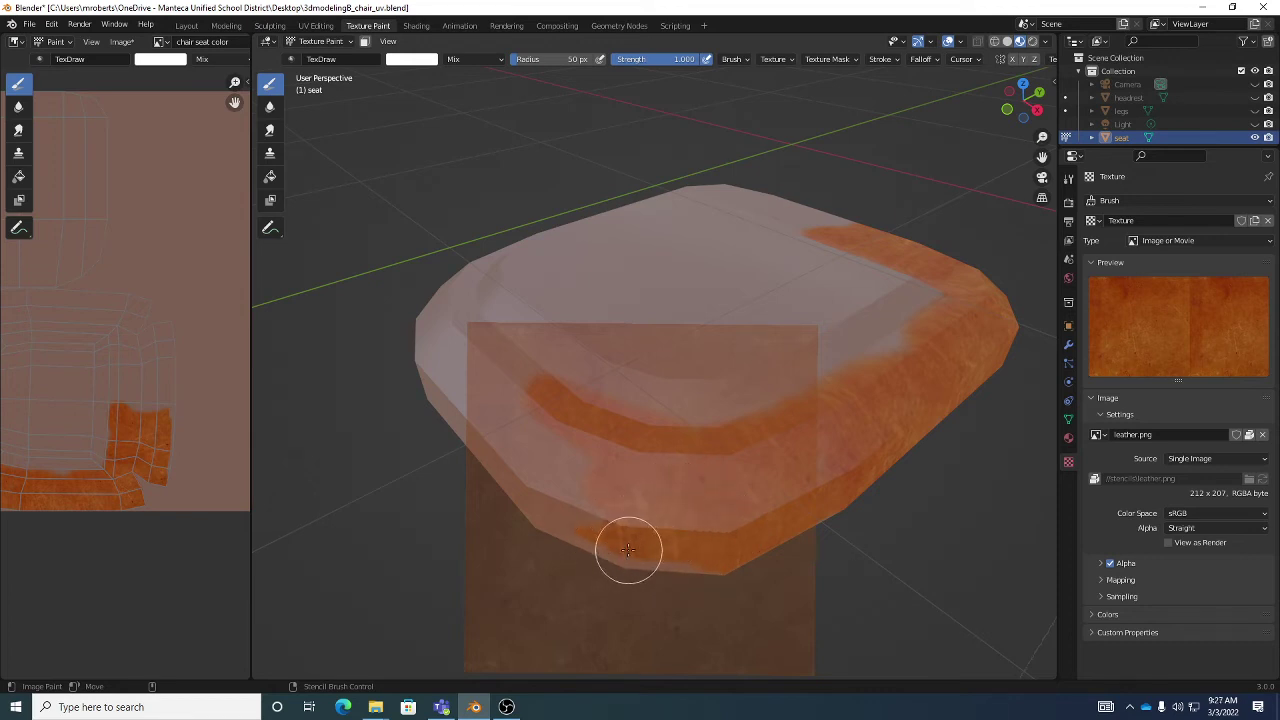
# Paint leather over the vertical edge and sloped border around the seat's unpainted corner.
pyautogui.moveTo(629, 549); pyautogui.dragTo(674, 551, button='middle')
pyautogui.moveTo(674, 551)
pyautogui.mouseDown()
pyautogui.moveTo(607, 563)
pyautogui.moveTo(699, 574)
pyautogui.moveTo(643, 551)
pyautogui.mouseUp()
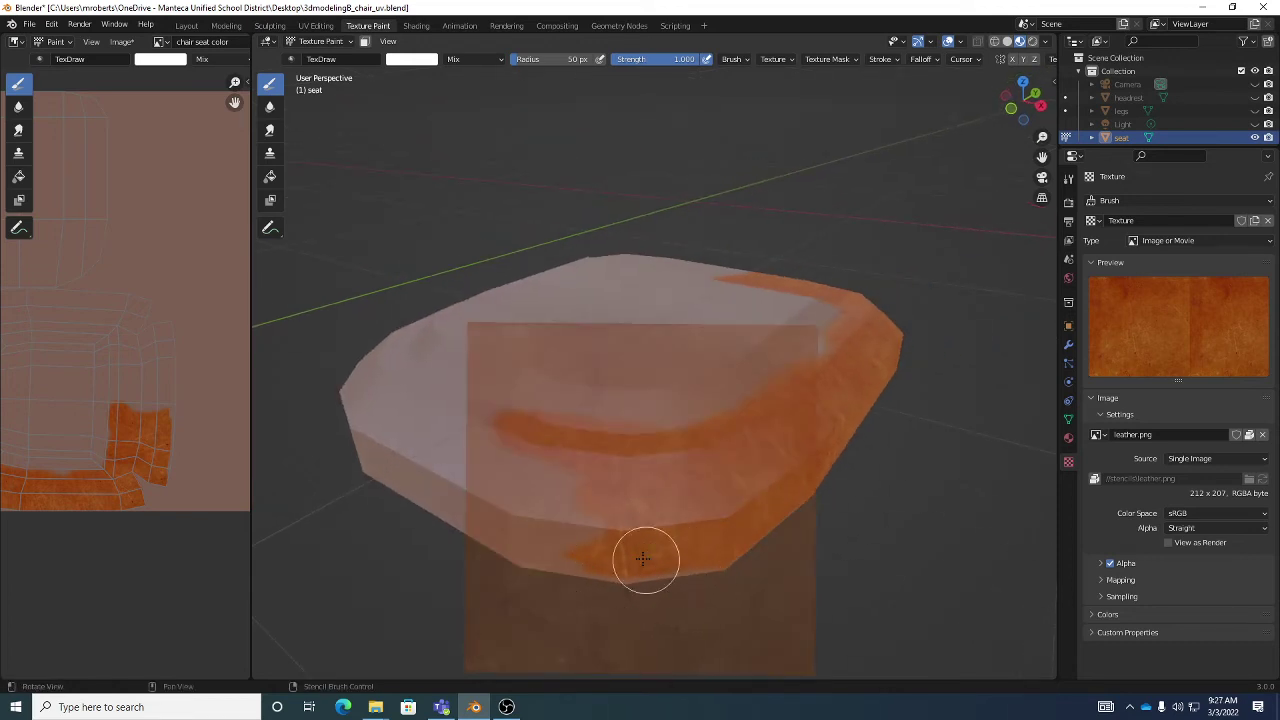
pyautogui.moveTo(643, 551); pyautogui.dragTo(694, 562, button='middle')
pyautogui.moveTo(655, 566); pyautogui.dragTo(763, 563)
pyautogui.moveTo(763, 563); pyautogui.dragTo(757, 551, button='middle')
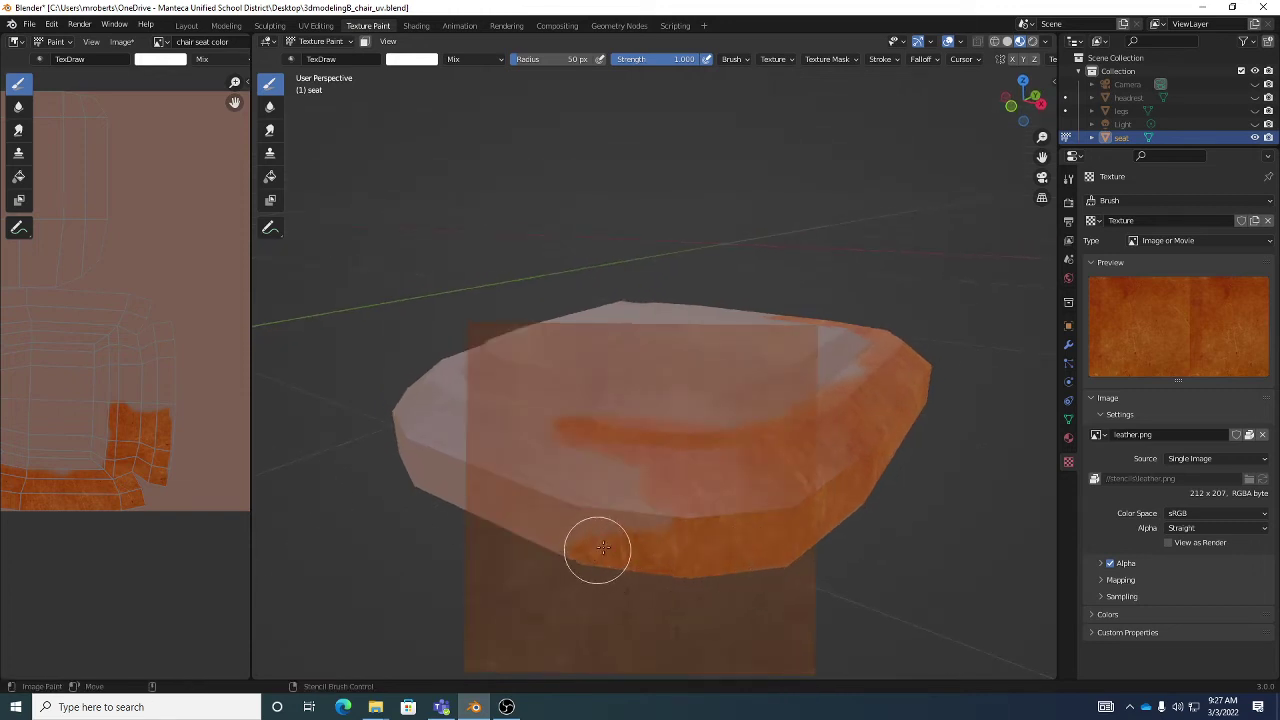
pyautogui.moveTo(571, 491); pyautogui.dragTo(667, 524, button='middle')
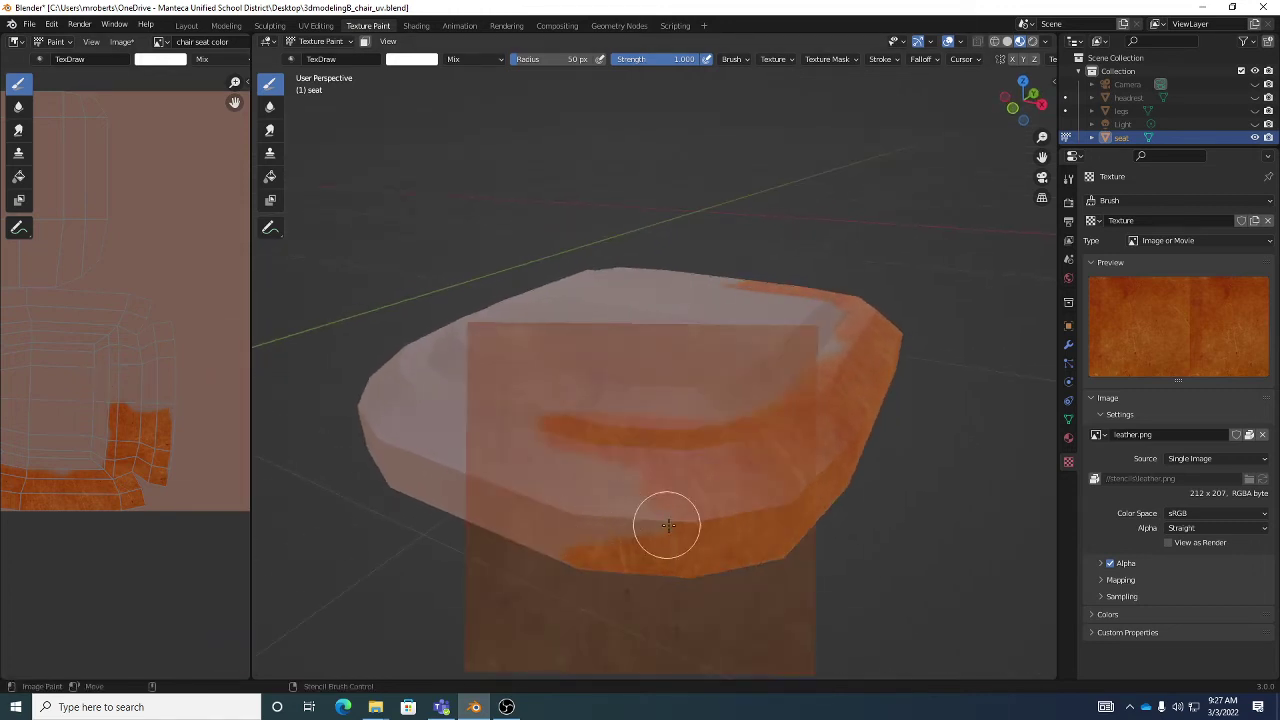
pyautogui.moveTo(561, 541); pyautogui.dragTo(600, 534, button='middle')
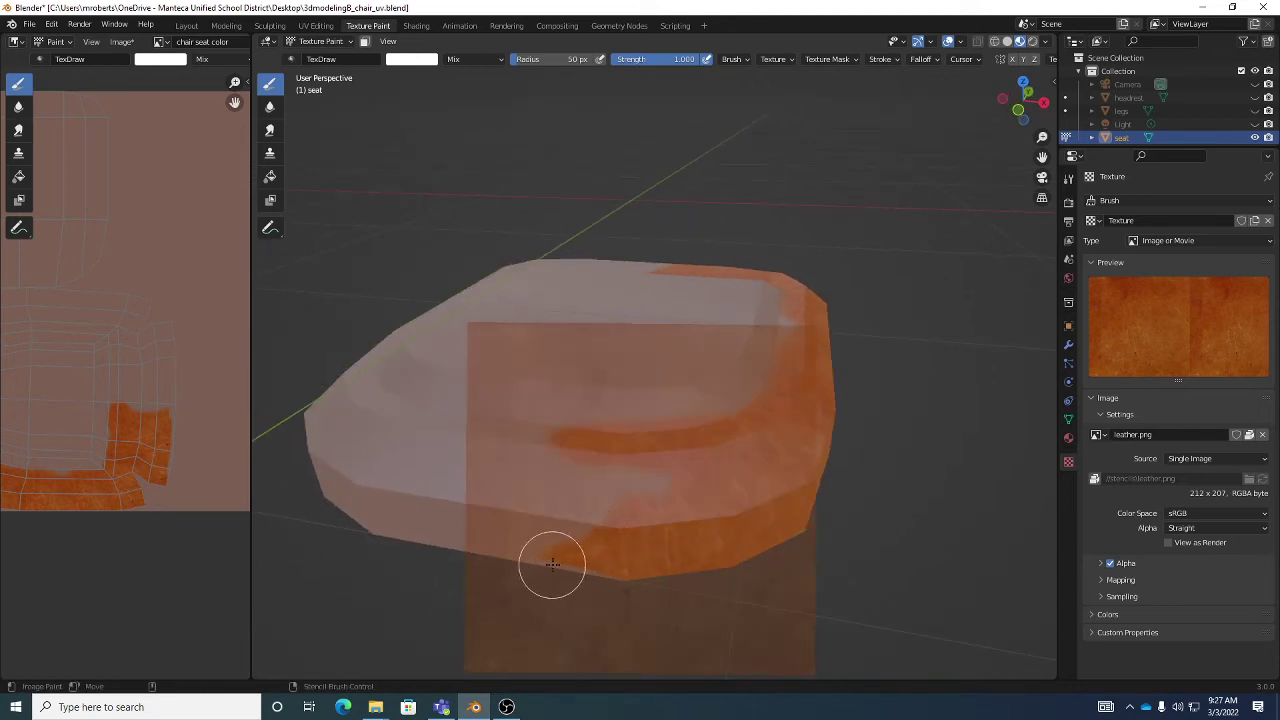
pyautogui.moveTo(552, 565)
pyautogui.mouseDown()
pyautogui.moveTo(591, 542)
pyautogui.moveTo(580, 480)
pyautogui.moveTo(565, 516)
pyautogui.moveTo(652, 520)
pyautogui.mouseUp()
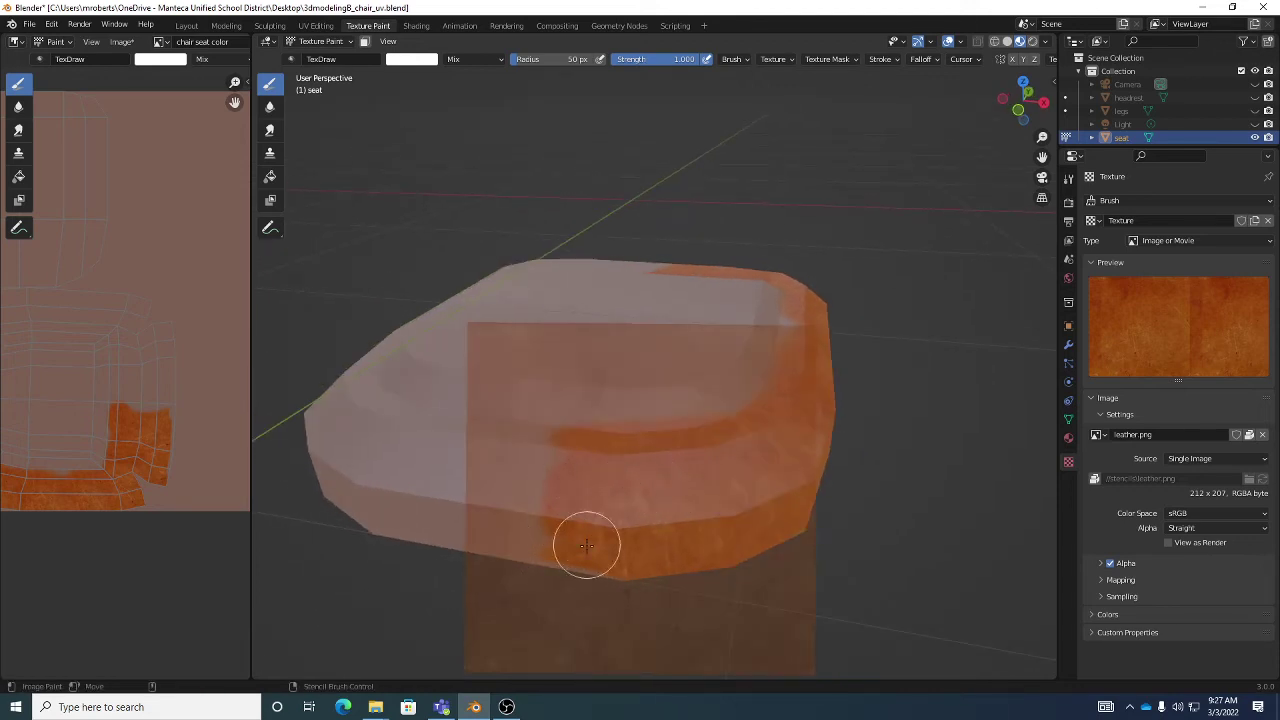
# Continue the leather paint around the end of the seat, covering its edge, border and recessed ledge.
pyautogui.moveTo(540, 463); pyautogui.dragTo(632, 475, button='middle')
pyautogui.moveTo(632, 475)
pyautogui.mouseDown()
pyautogui.moveTo(563, 472)
pyautogui.moveTo(623, 572)
pyautogui.moveTo(580, 551)
pyautogui.moveTo(538, 497)
pyautogui.moveTo(547, 530)
pyautogui.moveTo(653, 502)
pyautogui.mouseUp()
pyautogui.moveTo(653, 502); pyautogui.dragTo(543, 443, button='middle')
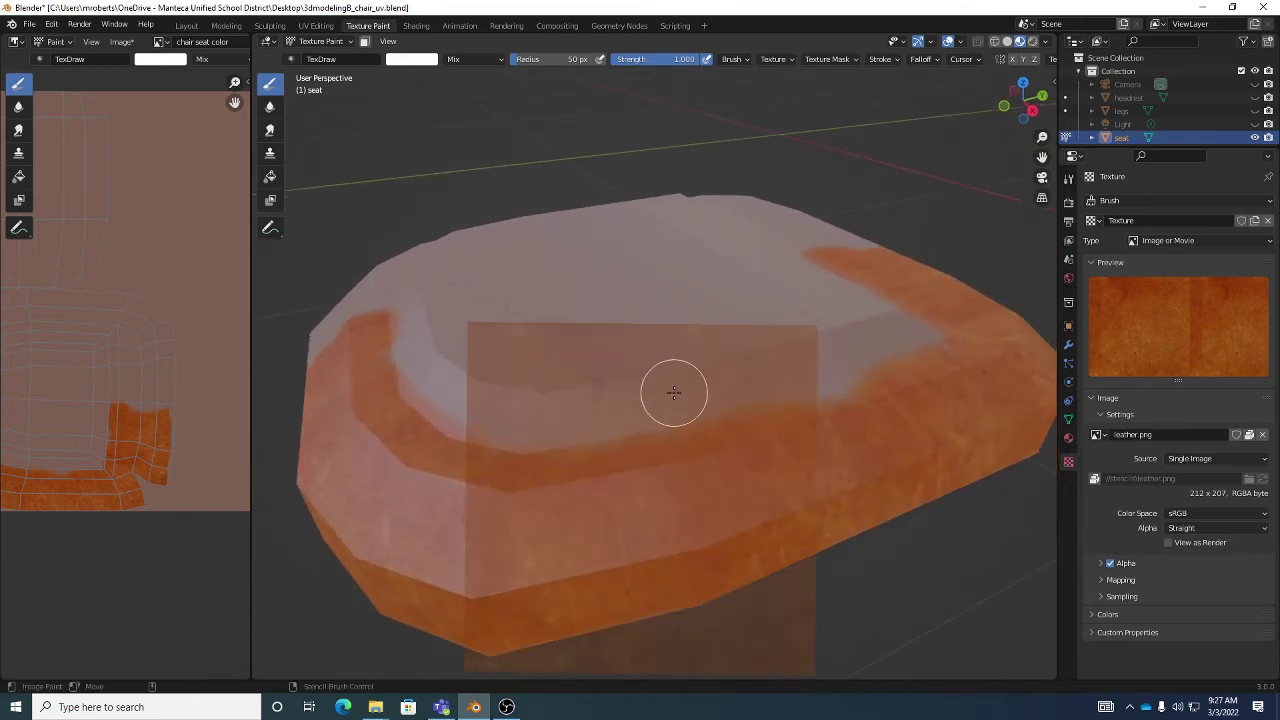
pyautogui.scroll(-1, 674, 390)
pyautogui.moveTo(673, 397); pyautogui.dragTo(666, 409, button='middle')
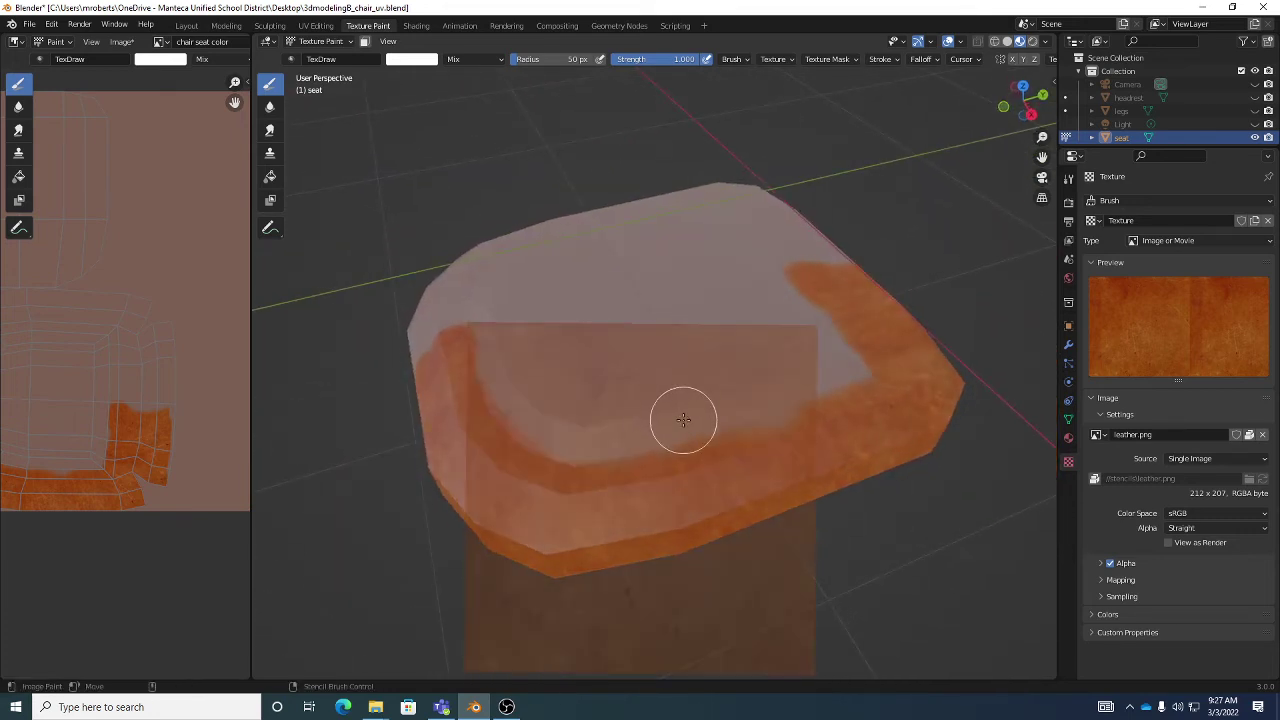
# Select all the faces of the seat's inner top panel in Edit Mode.
pyautogui.press('Tab')
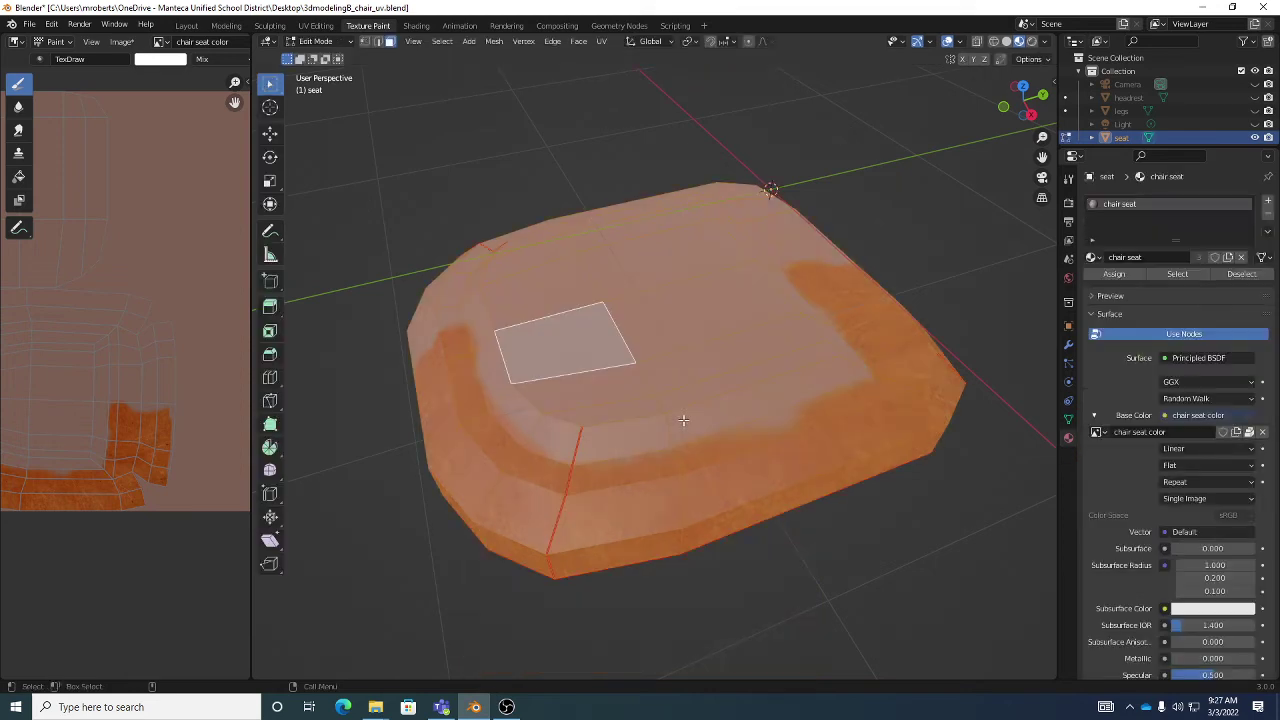
pyautogui.click(639, 334)
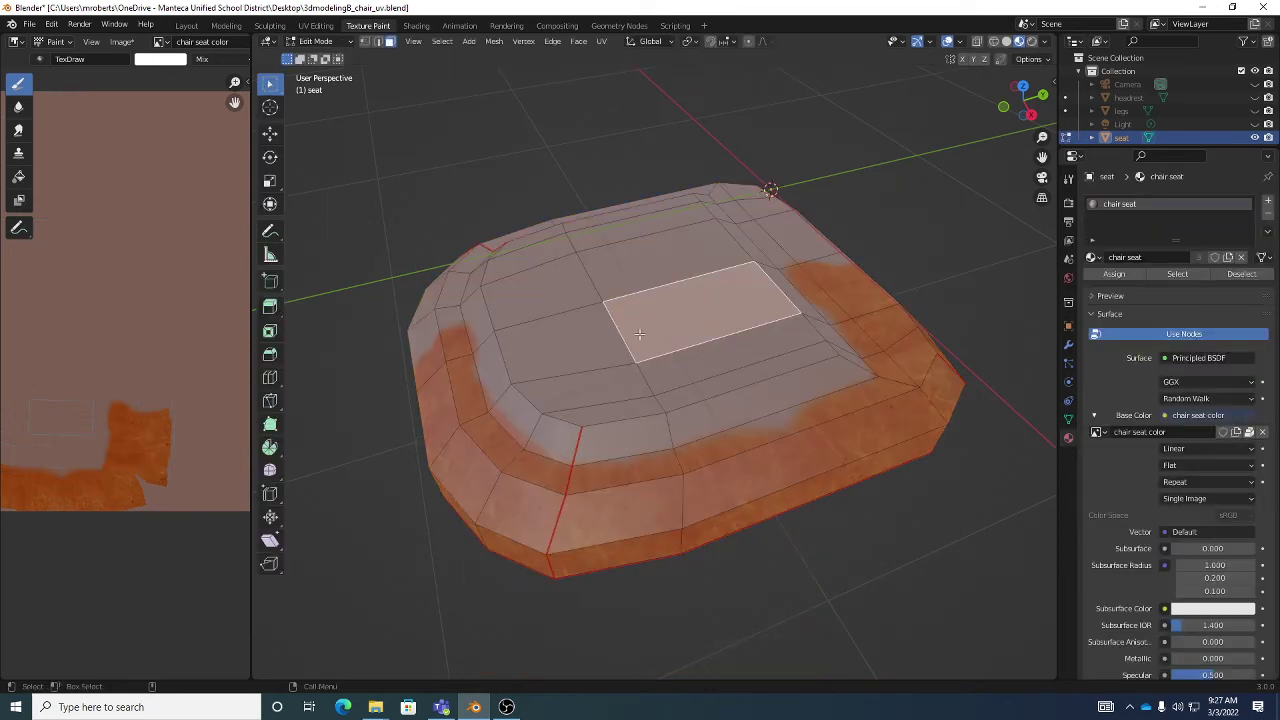
pyautogui.click(590, 334)
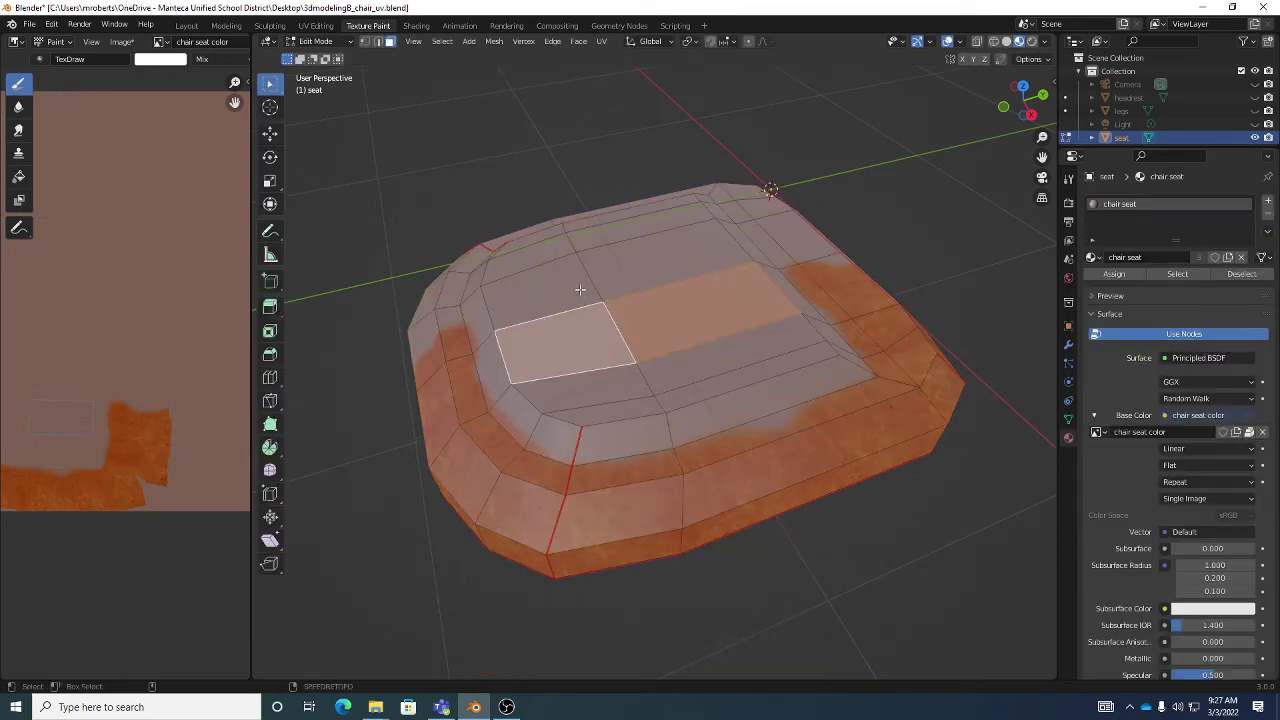
pyautogui.click(580, 290)
pyautogui.click(646, 279)
pyautogui.moveTo(655, 320); pyautogui.dragTo(675, 379, button='middle')
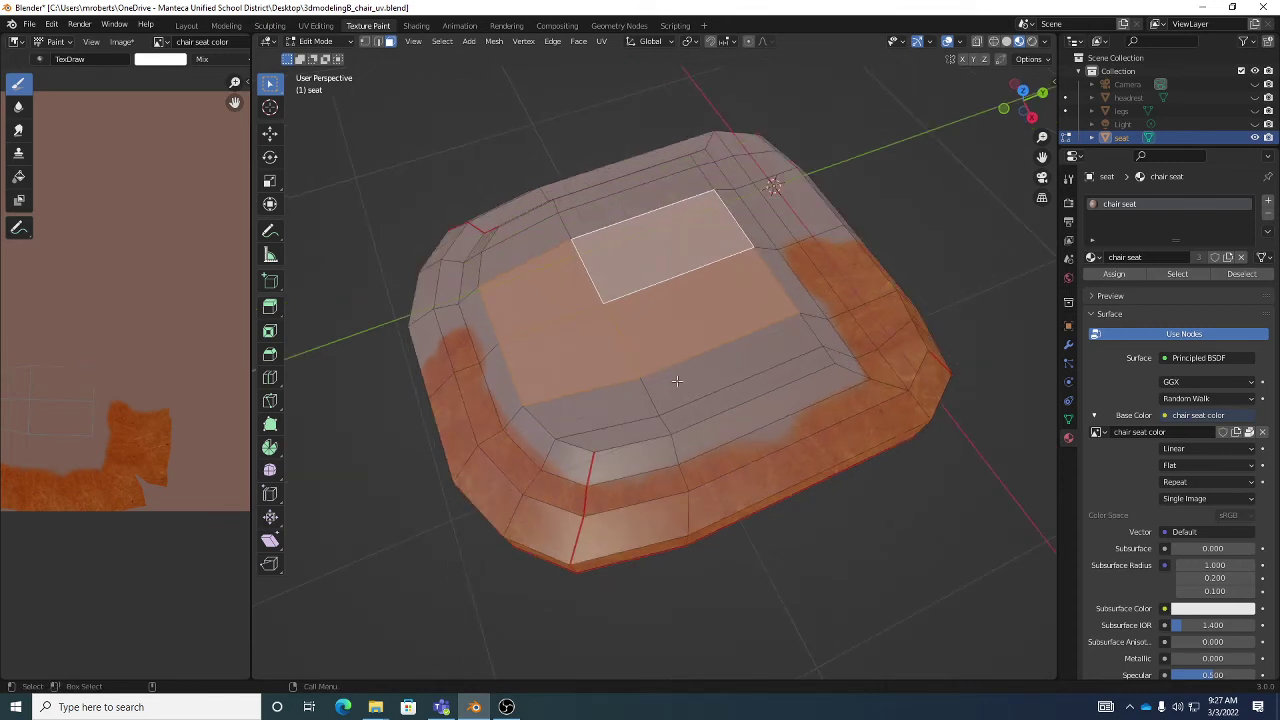
pyautogui.press('c')
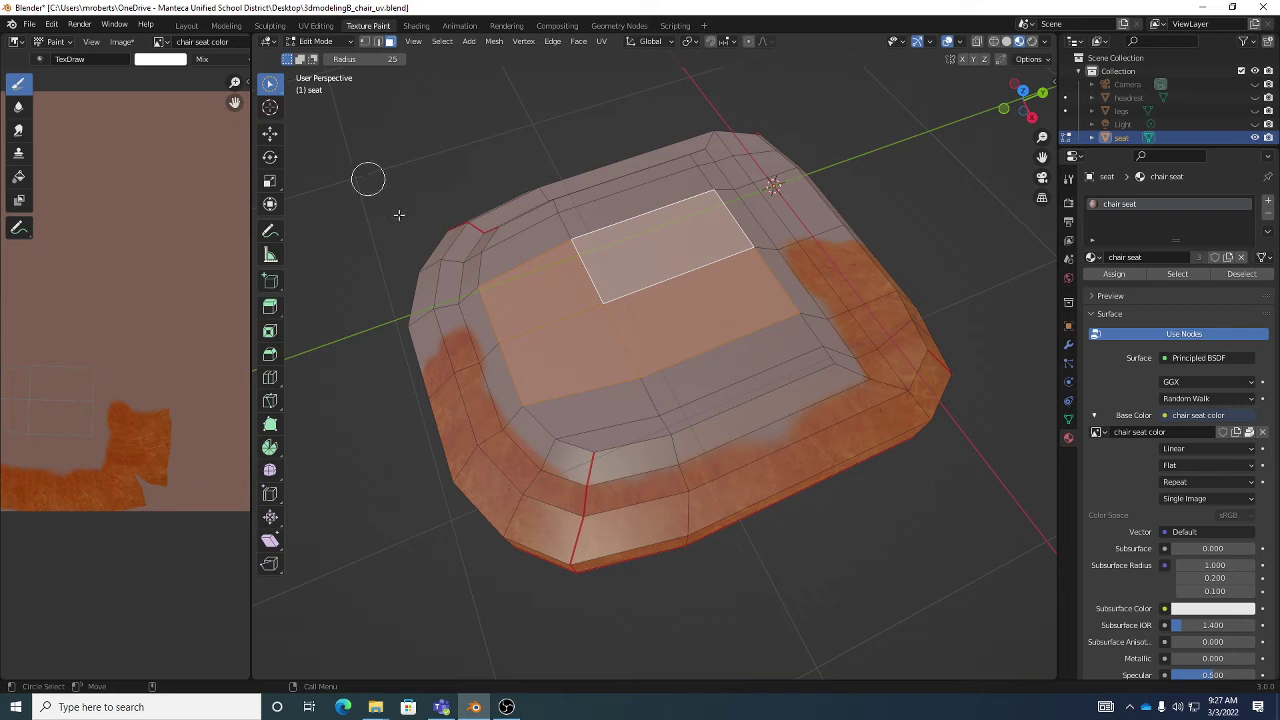
pyautogui.moveTo(541, 230)
pyautogui.mouseDown()
pyautogui.moveTo(568, 215)
pyautogui.moveTo(580, 270)
pyautogui.moveTo(632, 295)
pyautogui.moveTo(652, 353)
pyautogui.moveTo(613, 385)
pyautogui.moveTo(663, 409)
pyautogui.mouseUp()
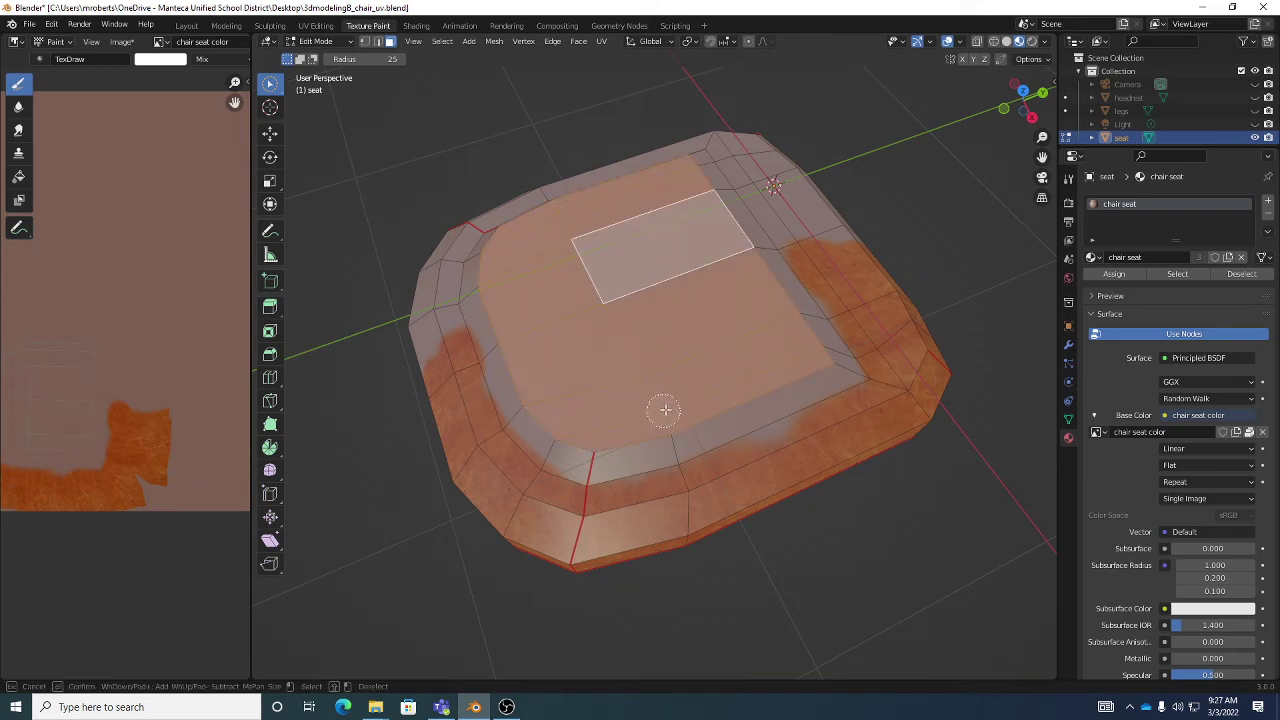
pyautogui.press('Escape')
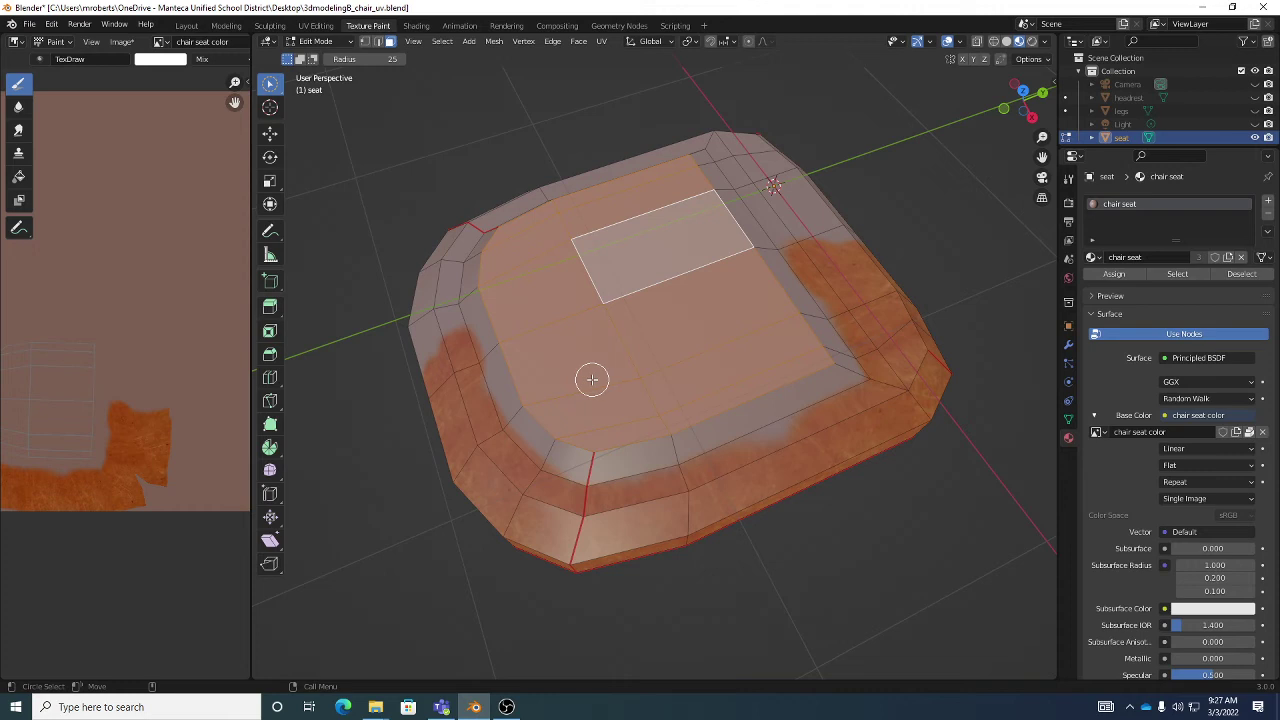
# Expand the face selection by one ring around the seat's inner top panel.
pyautogui.press('ctrl+KP_Add')
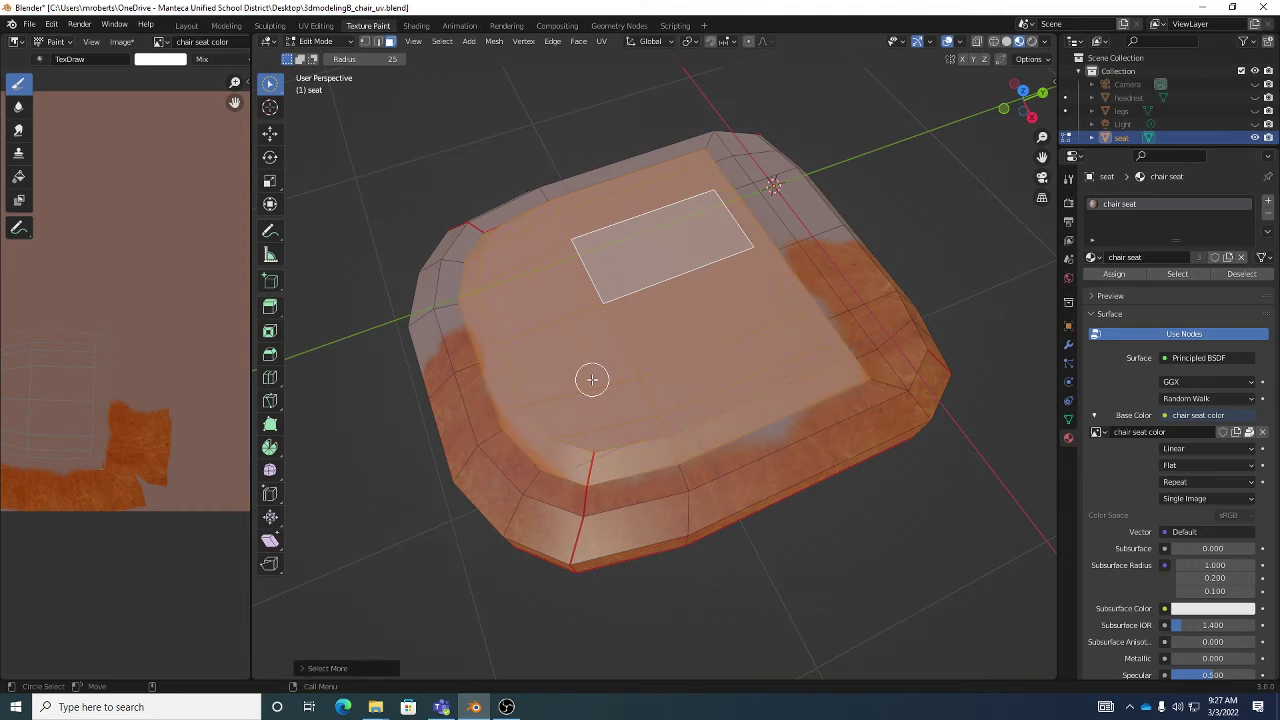
pyautogui.click(450, 41)
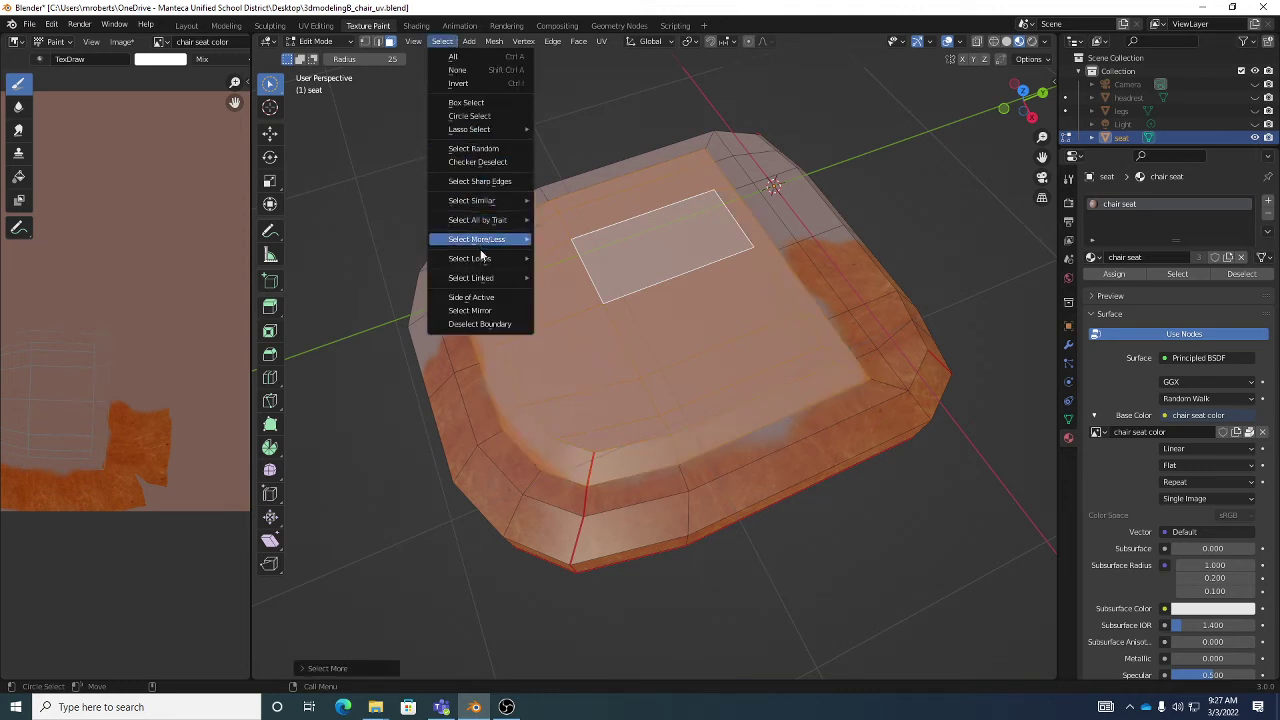
pyautogui.moveTo(492, 241)
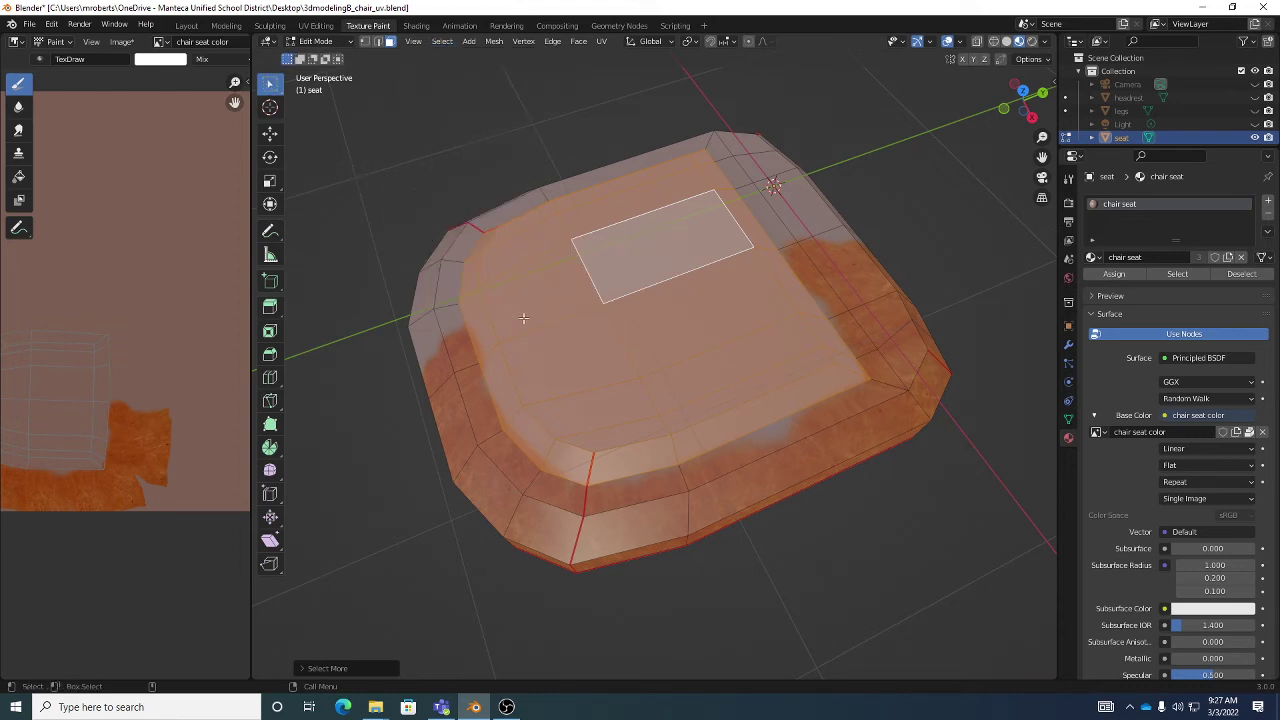
pyautogui.moveTo(523, 318)
pyautogui.mouseDown(button='middle')
pyautogui.moveTo(523, 300)
pyautogui.moveTo(522, 331)
pyautogui.mouseUp(button='middle')
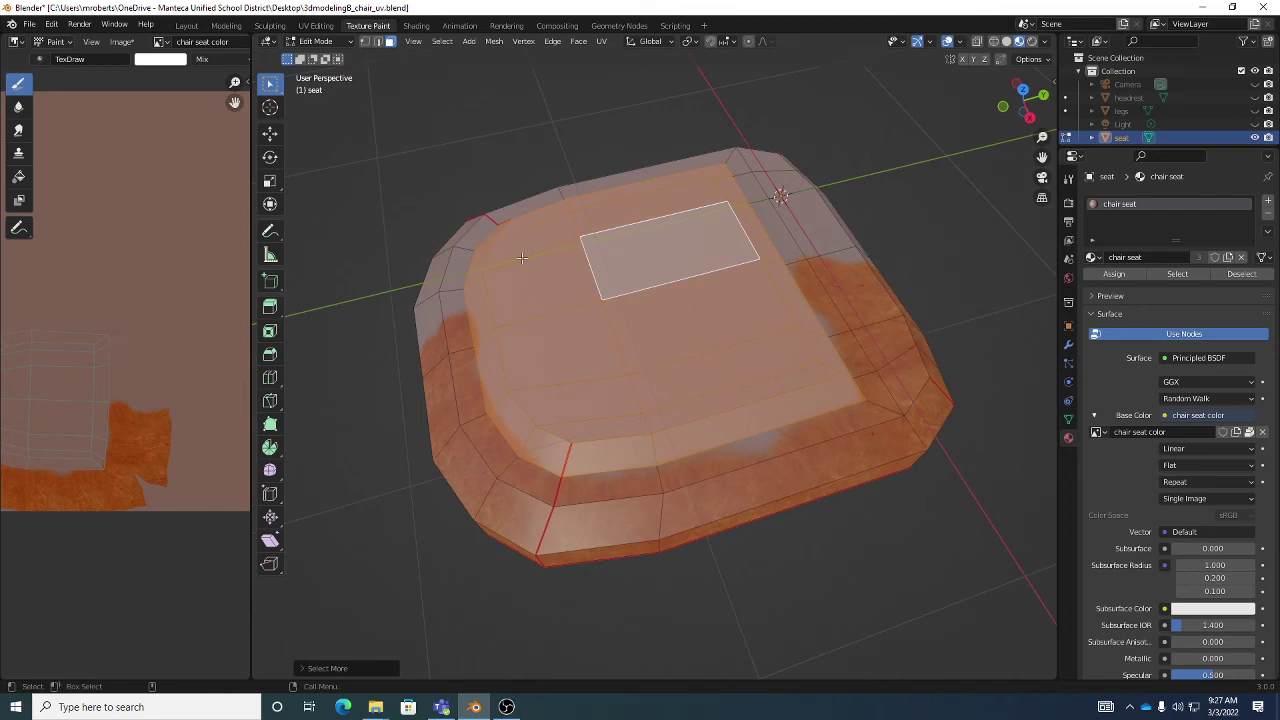
# Return to Texture Paint mode, restrict painting to the selected faces and move the leather stencil up over the top panel.
pyautogui.click(318, 41)
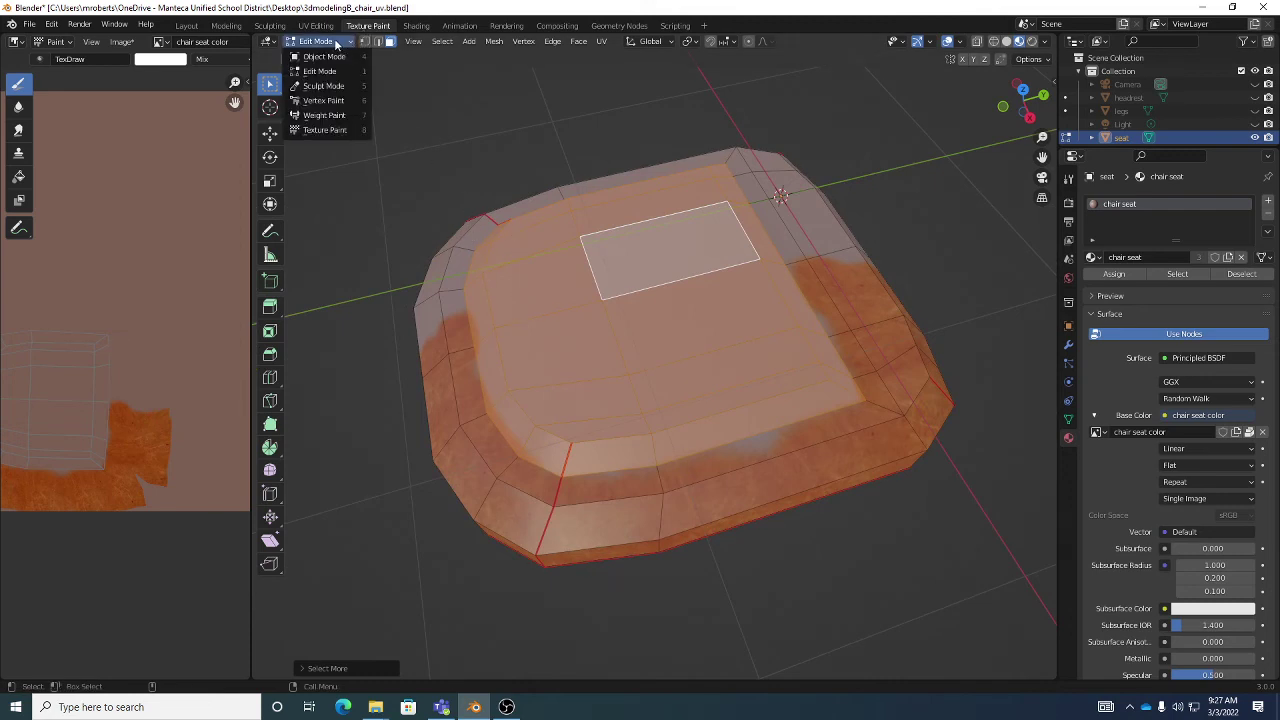
pyautogui.click(328, 131)
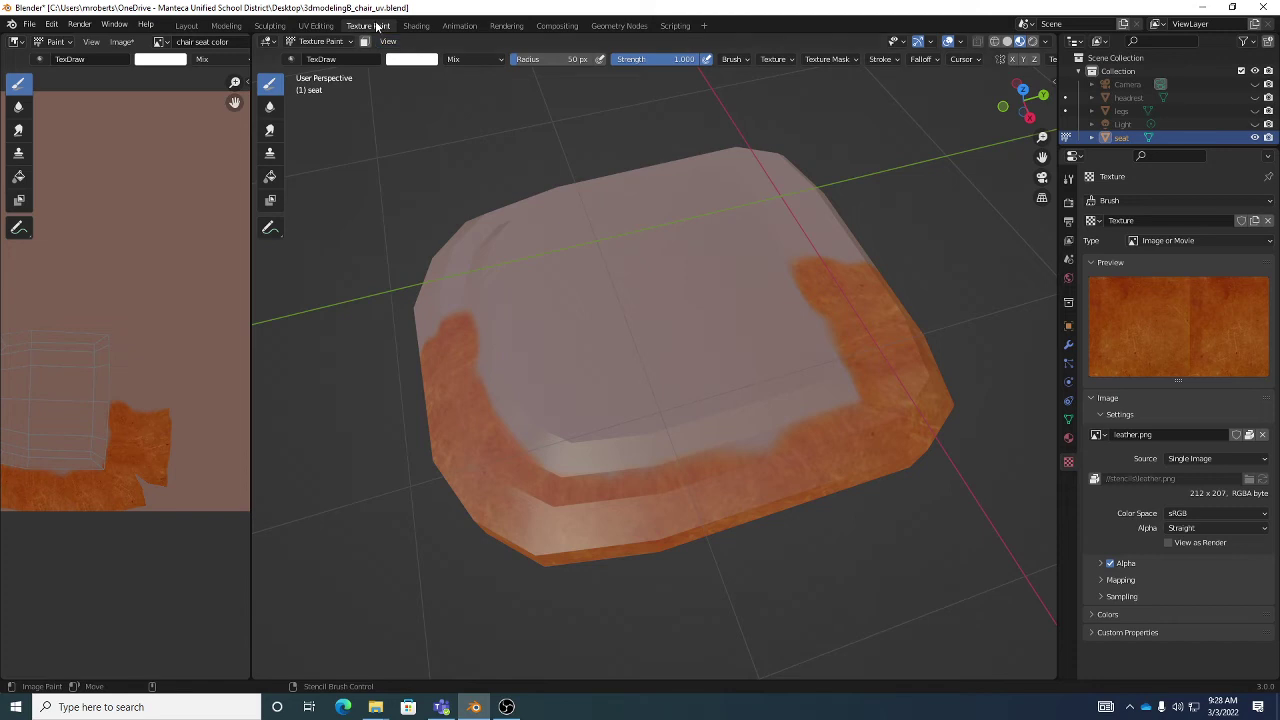
pyautogui.click(328, 44)
pyautogui.click(331, 131)
pyautogui.click(365, 43)
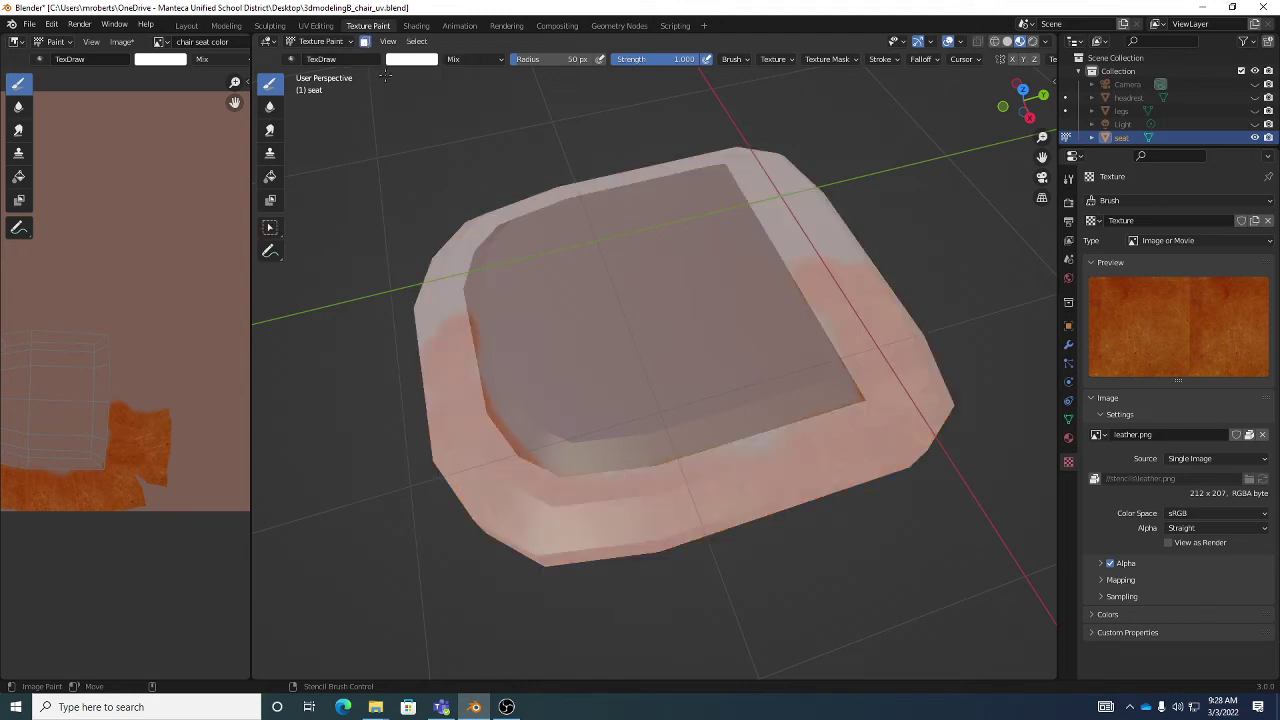
pyautogui.moveTo(680, 443); pyautogui.dragTo(661, 457, button='middle')
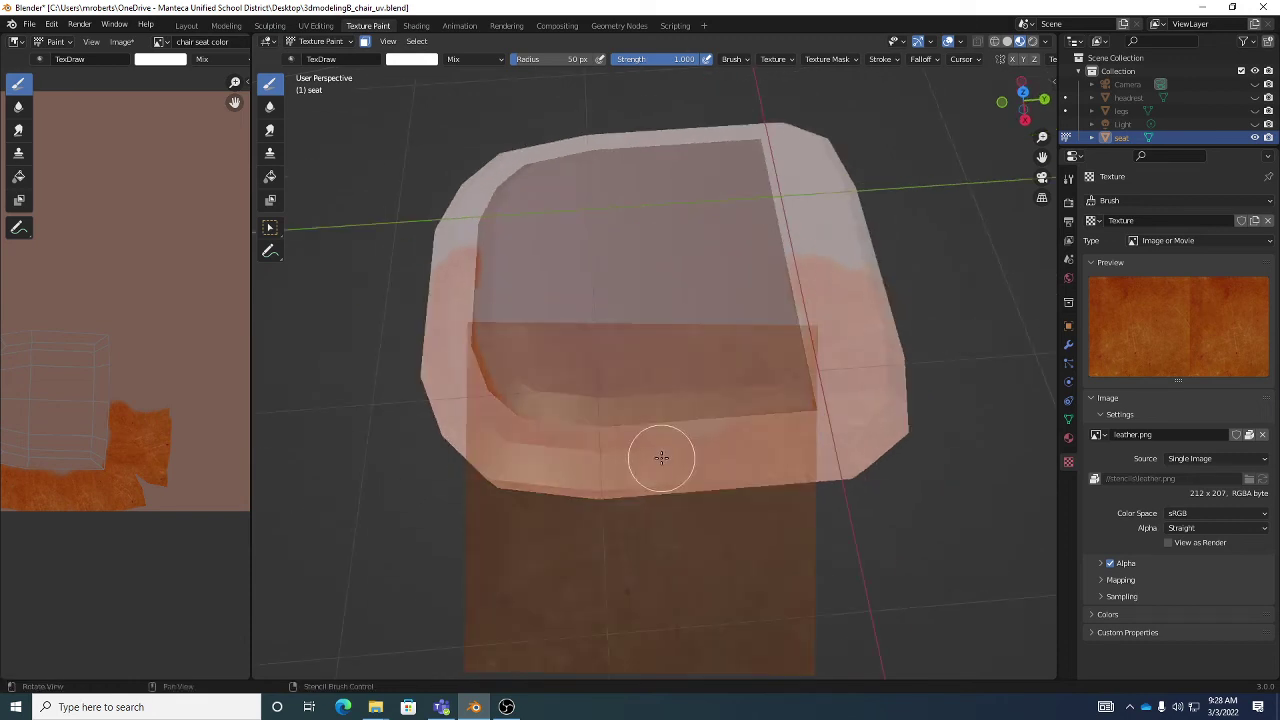
pyautogui.moveTo(676, 432); pyautogui.dragTo(704, 320, button='right')
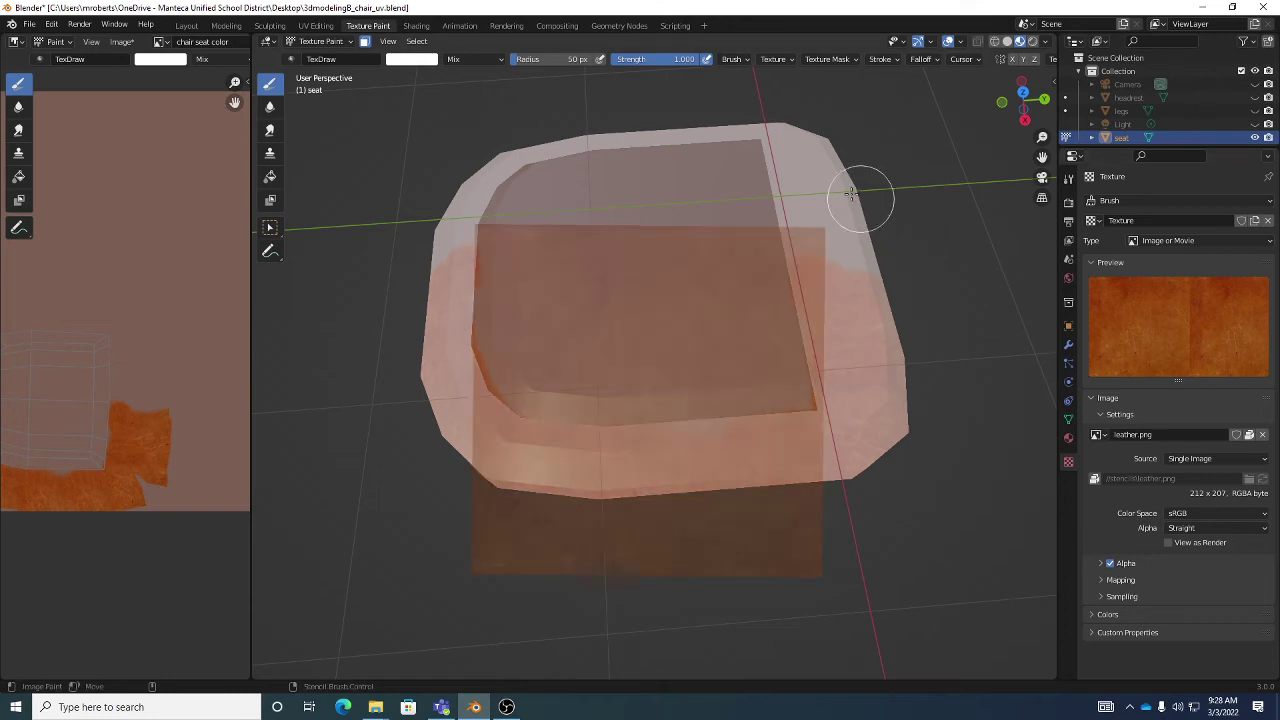
# Replace the brush's texture with a new image texture using th42I58RL6.jpg from the stencils folder.
pyautogui.click(776, 59)
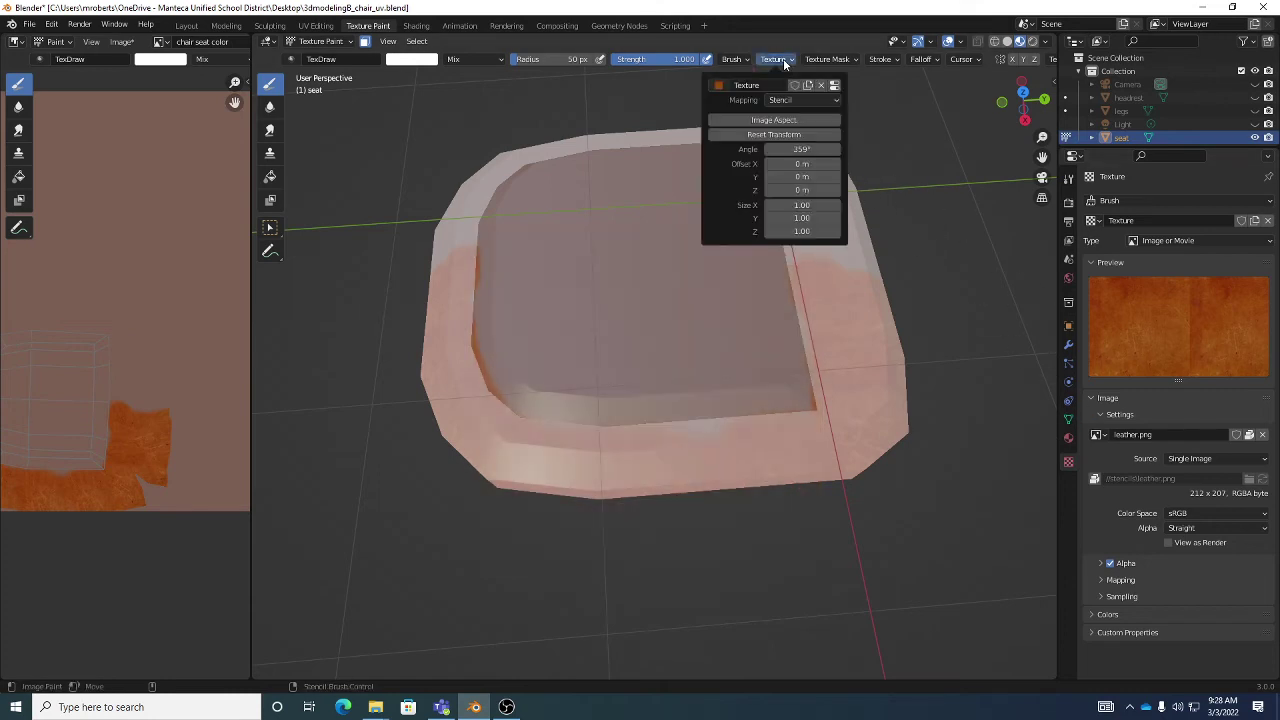
pyautogui.click(822, 85)
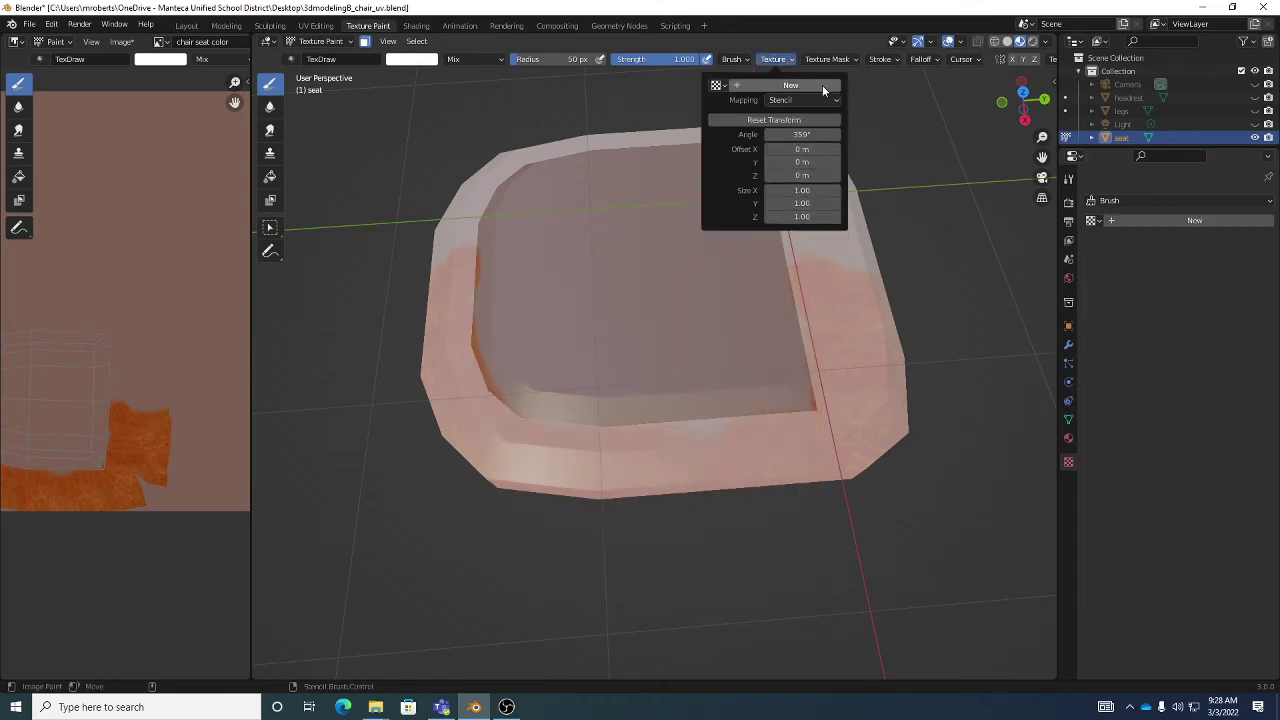
pyautogui.click(1190, 222)
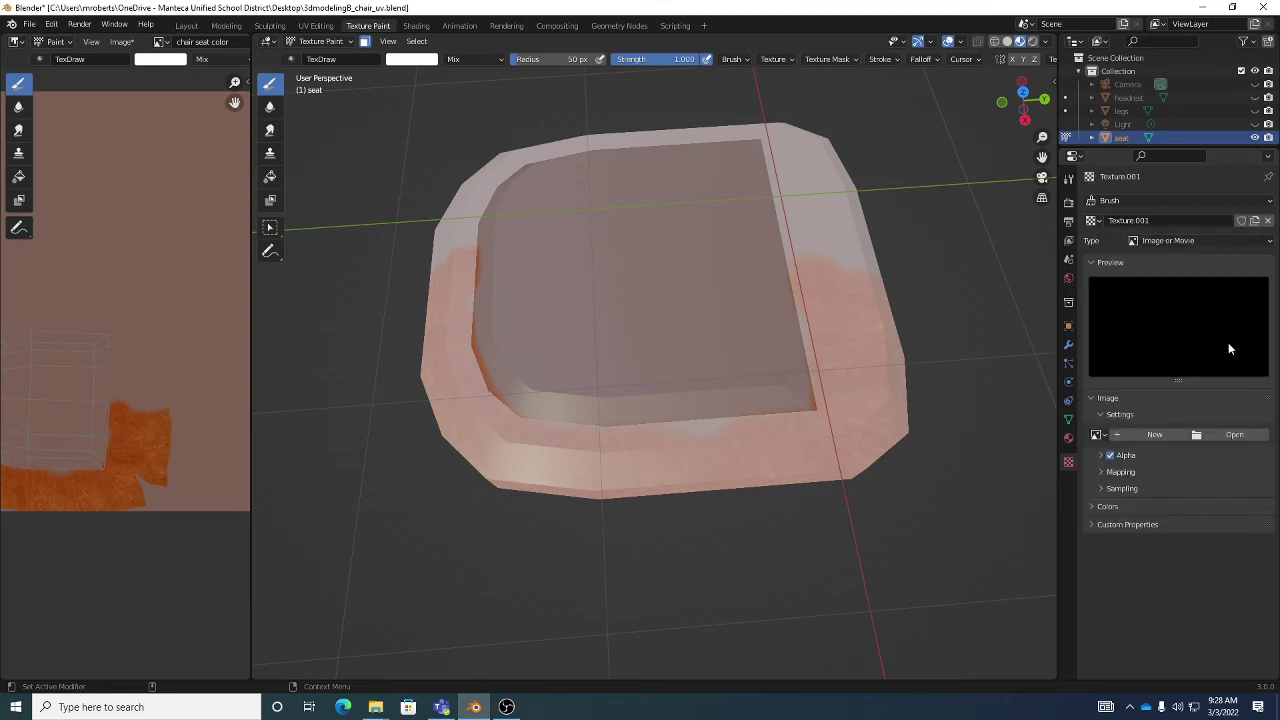
pyautogui.click(1232, 435)
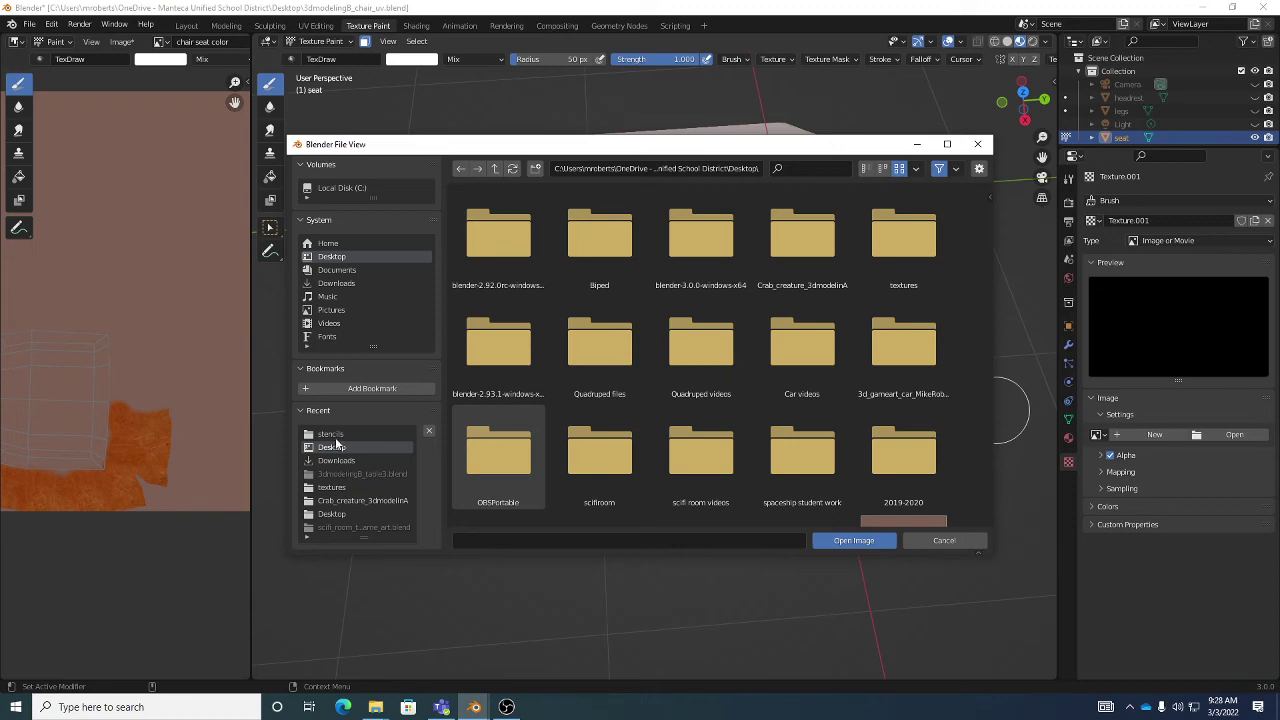
pyautogui.click(332, 436)
pyautogui.scroll(-5, 650, 395)
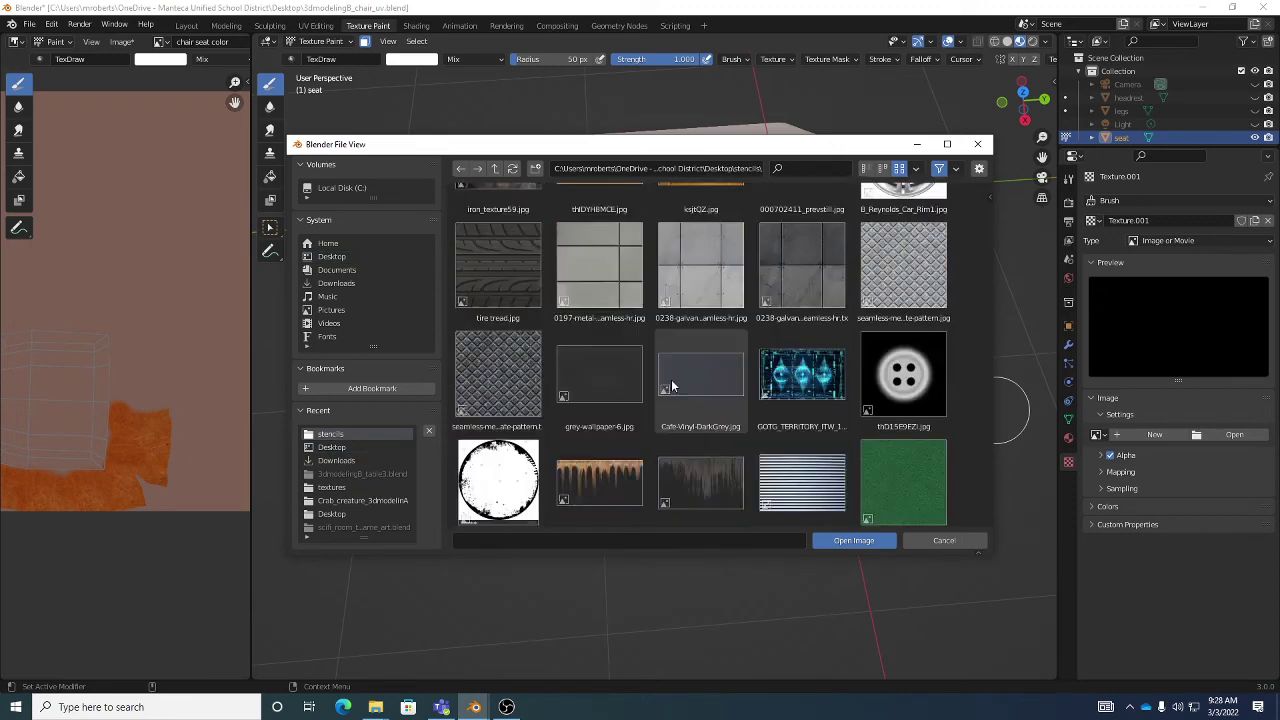
pyautogui.scroll(-4, 672, 386)
pyautogui.click(794, 321)
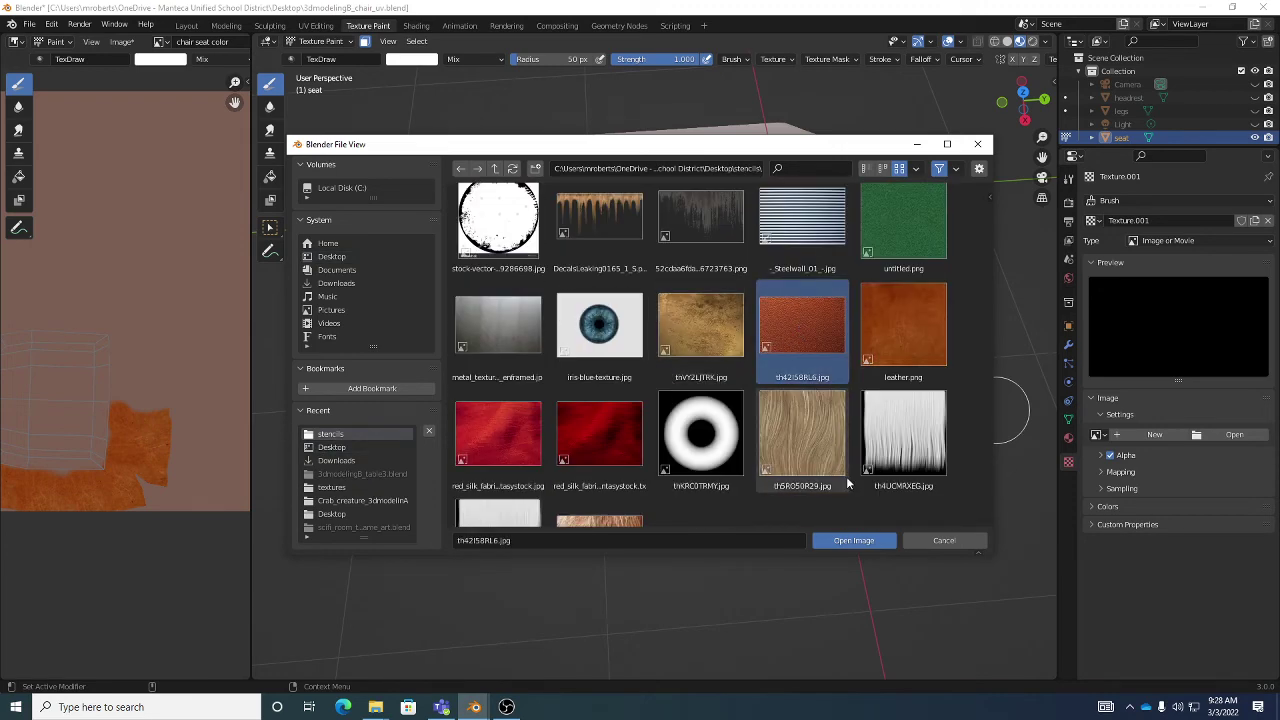
pyautogui.click(855, 540)
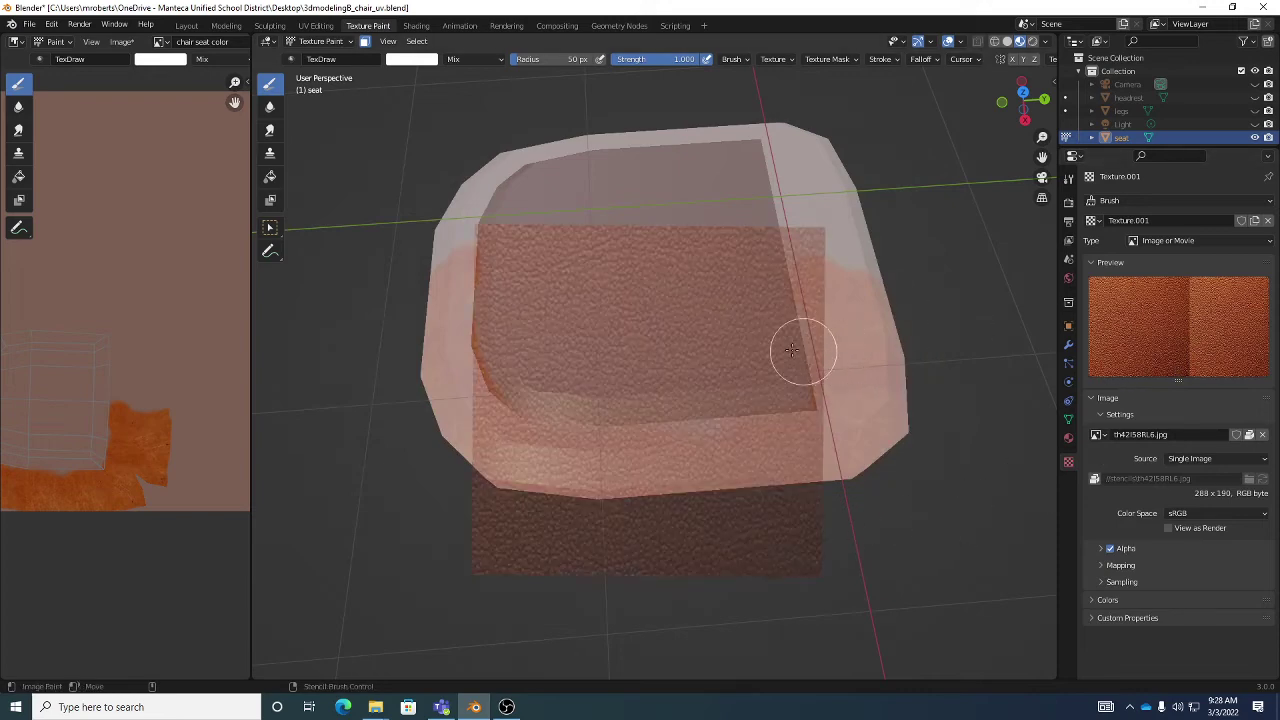
# Paint the pebbled leather over the masked top panel's corner, long painted-border side and adjoining area.
pyautogui.moveTo(719, 332); pyautogui.dragTo(717, 255, button='middle')
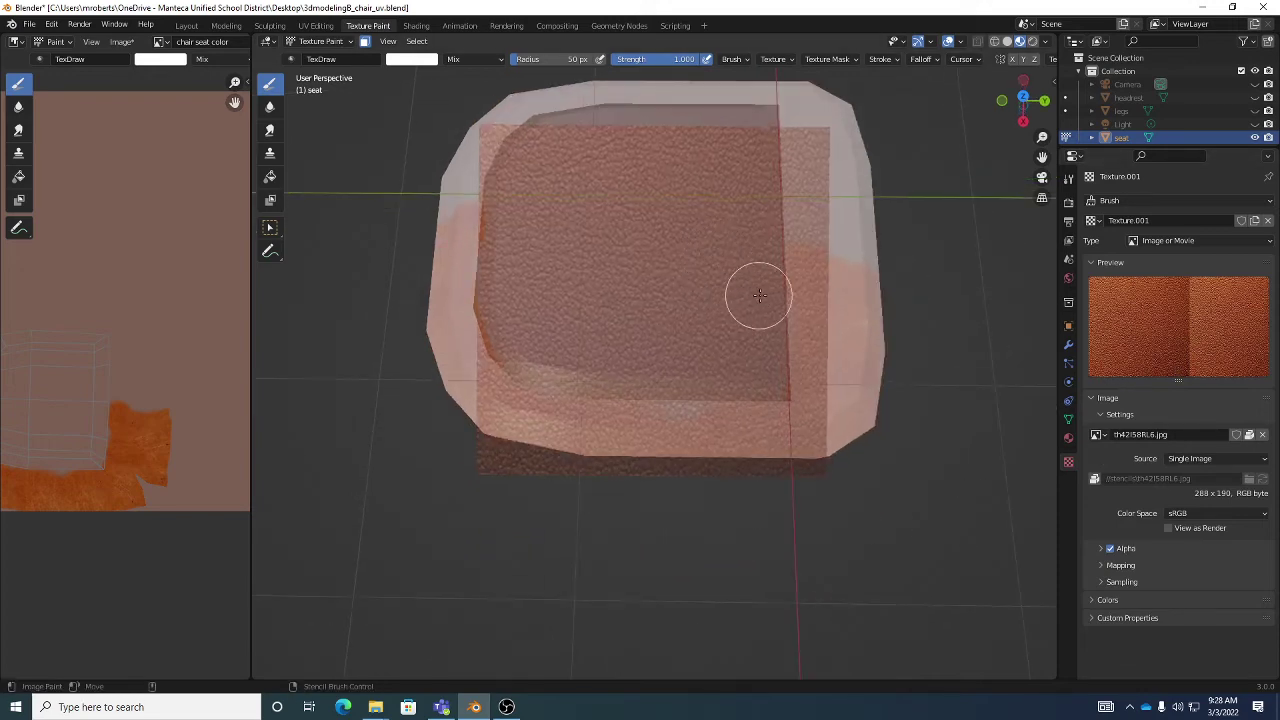
pyautogui.moveTo(754, 297)
pyautogui.mouseDown()
pyautogui.moveTo(774, 383)
pyautogui.moveTo(670, 390)
pyautogui.moveTo(591, 360)
pyautogui.moveTo(572, 374)
pyautogui.mouseUp()
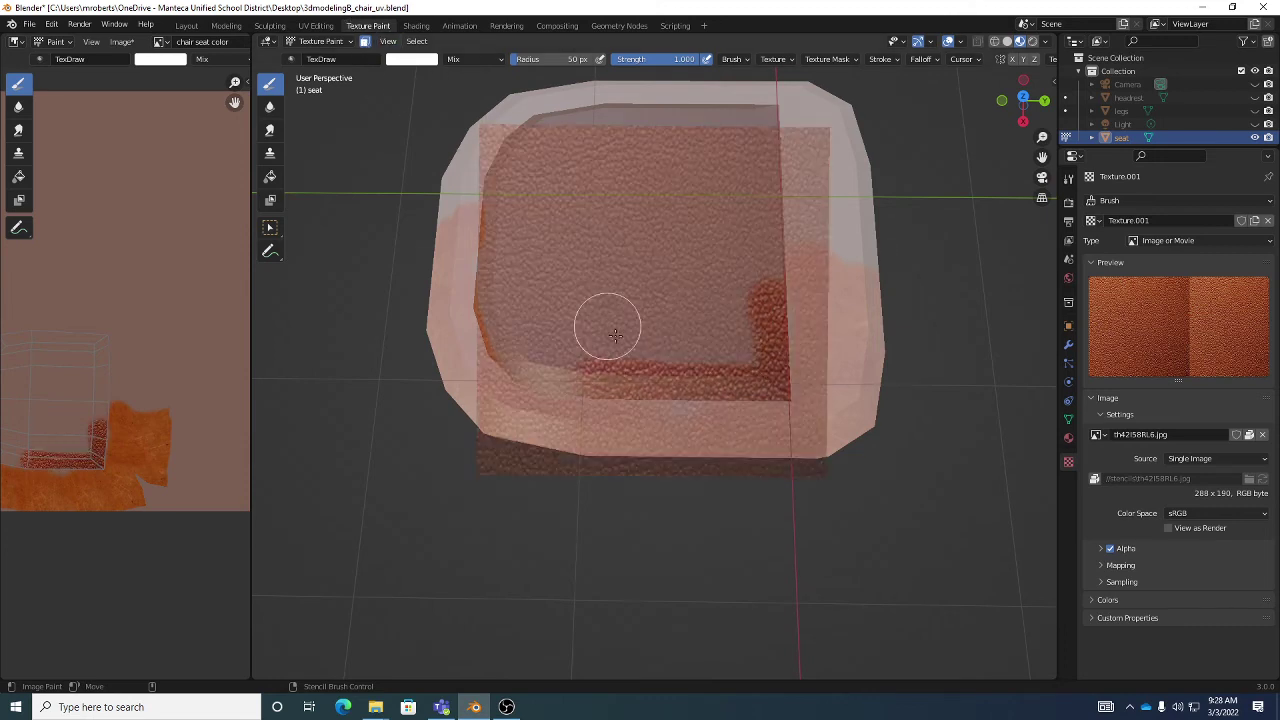
pyautogui.moveTo(609, 323)
pyautogui.mouseDown()
pyautogui.moveTo(569, 375)
pyautogui.moveTo(596, 373)
pyautogui.moveTo(562, 343)
pyautogui.moveTo(617, 327)
pyautogui.moveTo(687, 353)
pyautogui.moveTo(712, 311)
pyautogui.moveTo(690, 332)
pyautogui.moveTo(718, 337)
pyautogui.moveTo(751, 286)
pyautogui.moveTo(735, 343)
pyautogui.moveTo(763, 277)
pyautogui.moveTo(756, 243)
pyautogui.moveTo(684, 271)
pyautogui.moveTo(694, 300)
pyautogui.moveTo(588, 310)
pyautogui.mouseUp()
pyautogui.moveTo(588, 310); pyautogui.dragTo(606, 314, button='middle')
pyautogui.moveTo(560, 404); pyautogui.dragTo(531, 346, button='middle')
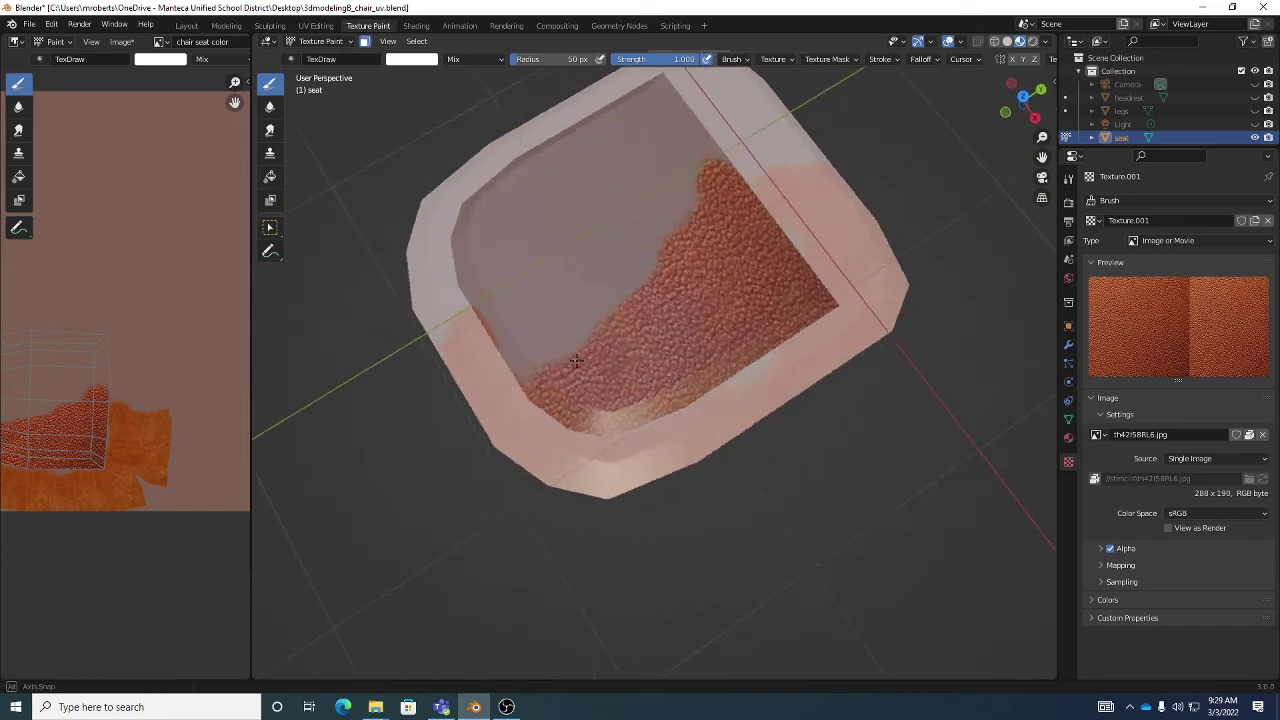
# Fill the remaining unpainted part of the masked top panel with pebbled leather out to its edges.
pyautogui.moveTo(531, 346)
pyautogui.mouseDown()
pyautogui.moveTo(629, 335)
pyautogui.moveTo(681, 229)
pyautogui.mouseUp()
pyautogui.moveTo(681, 229)
pyautogui.mouseDown(button='middle')
pyautogui.moveTo(643, 251)
pyautogui.moveTo(634, 309)
pyautogui.mouseUp(button='middle')
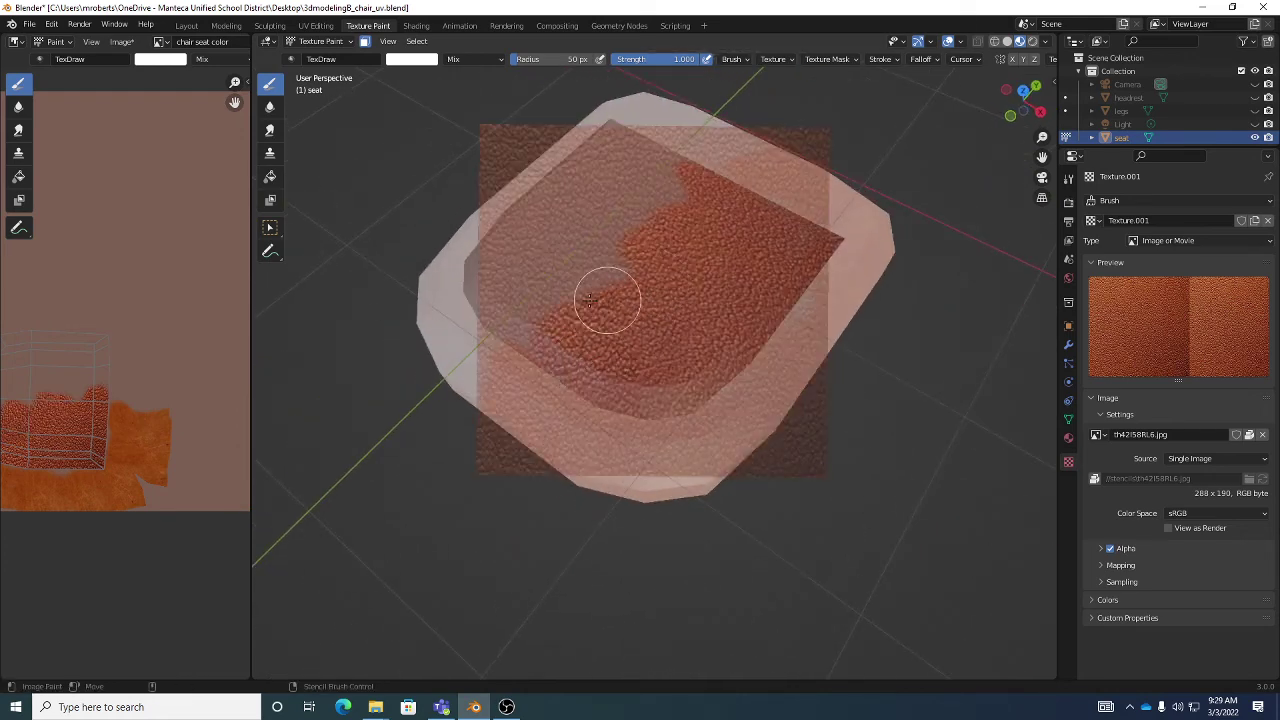
pyautogui.moveTo(604, 268); pyautogui.dragTo(654, 346, button='middle')
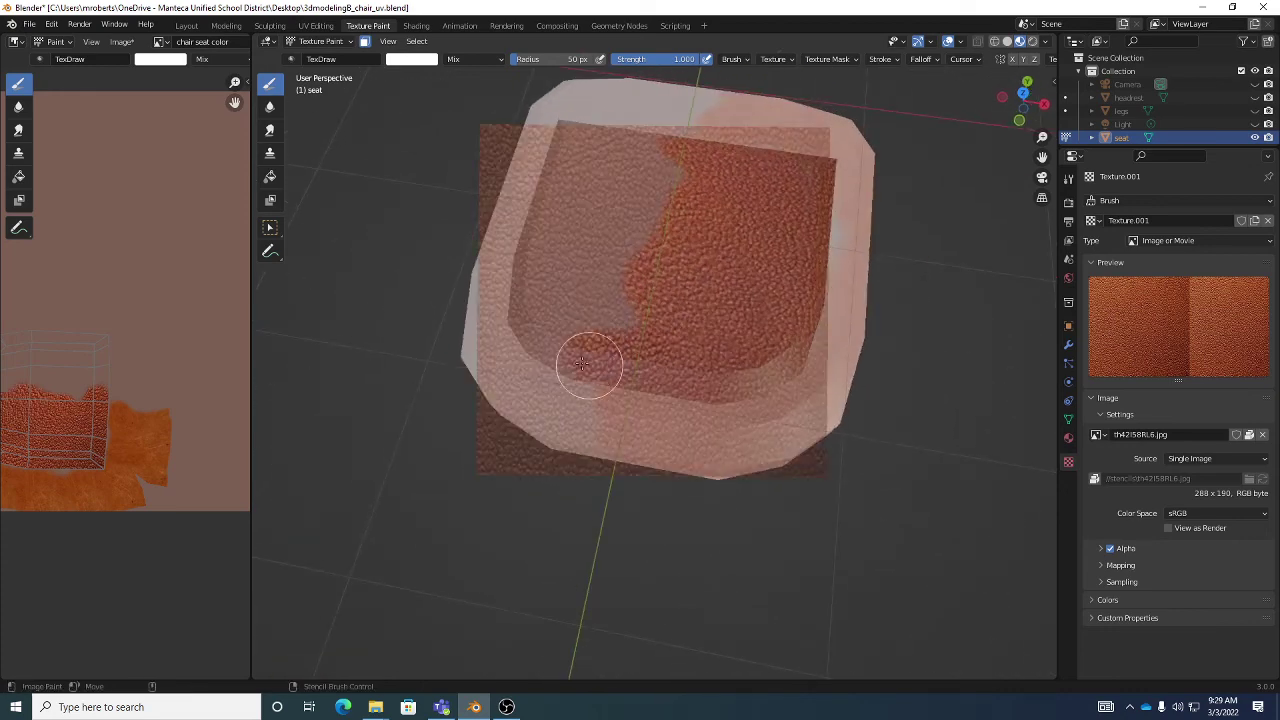
pyautogui.moveTo(620, 296)
pyautogui.mouseDown()
pyautogui.moveTo(567, 278)
pyautogui.moveTo(600, 342)
pyautogui.moveTo(523, 281)
pyautogui.moveTo(582, 354)
pyautogui.moveTo(552, 323)
pyautogui.moveTo(587, 315)
pyautogui.moveTo(543, 220)
pyautogui.mouseUp()
pyautogui.moveTo(543, 220); pyautogui.dragTo(580, 291, button='middle')
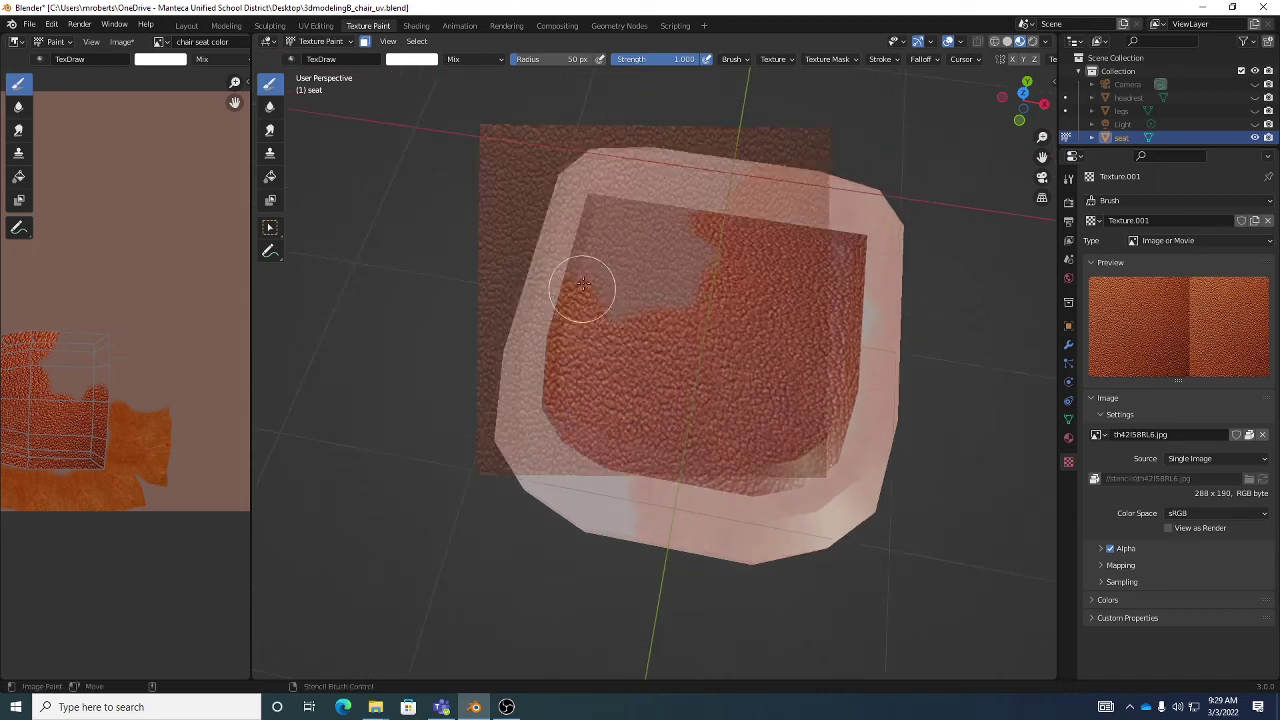
pyautogui.moveTo(593, 217)
pyautogui.mouseDown(button='middle')
pyautogui.moveTo(640, 271)
pyautogui.moveTo(608, 200)
pyautogui.mouseUp(button='middle')
pyautogui.moveTo(608, 200)
pyautogui.mouseDown()
pyautogui.moveTo(678, 213)
pyautogui.moveTo(689, 272)
pyautogui.mouseUp()
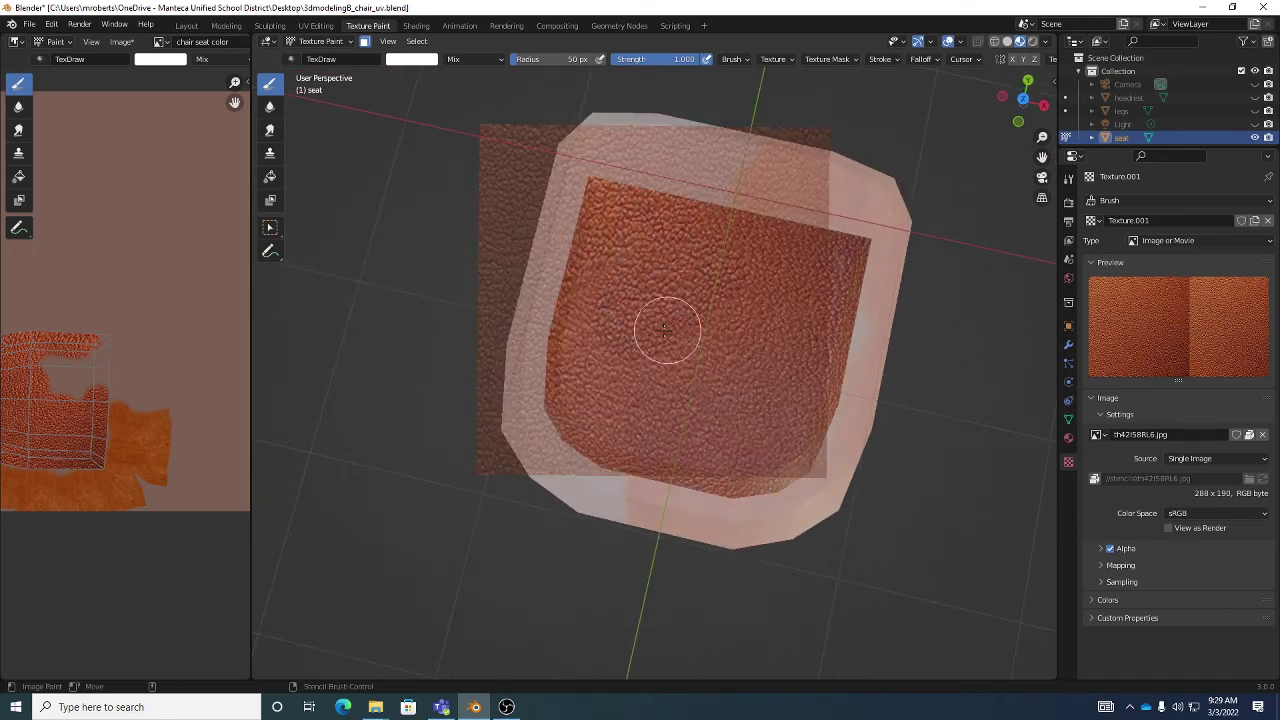
pyautogui.moveTo(665, 331)
pyautogui.mouseDown(button='middle')
pyautogui.moveTo(656, 275)
pyautogui.moveTo(657, 327)
pyautogui.mouseUp(button='middle')
pyautogui.moveTo(575, 340)
pyautogui.mouseDown(button='middle')
pyautogui.moveTo(630, 320)
pyautogui.moveTo(678, 277)
pyautogui.mouseUp(button='middle')
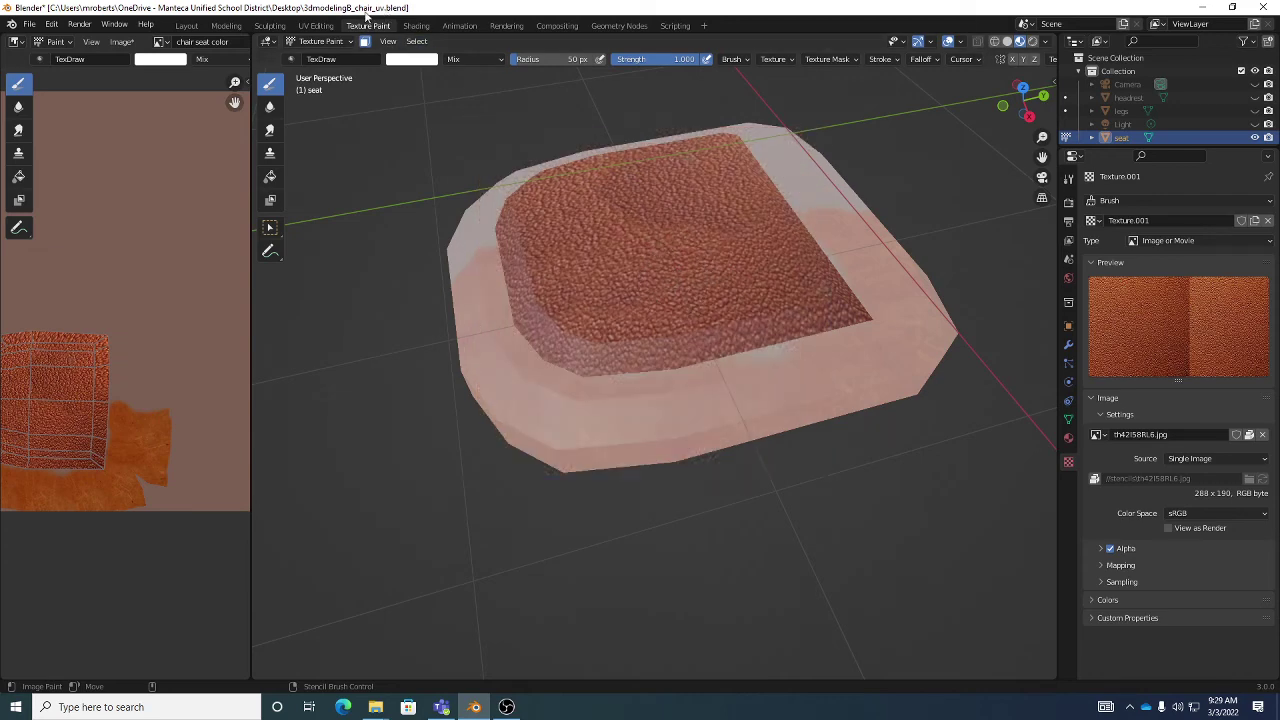
# Turn off the face-selection paint mask on the seat.
pyautogui.click(364, 42)
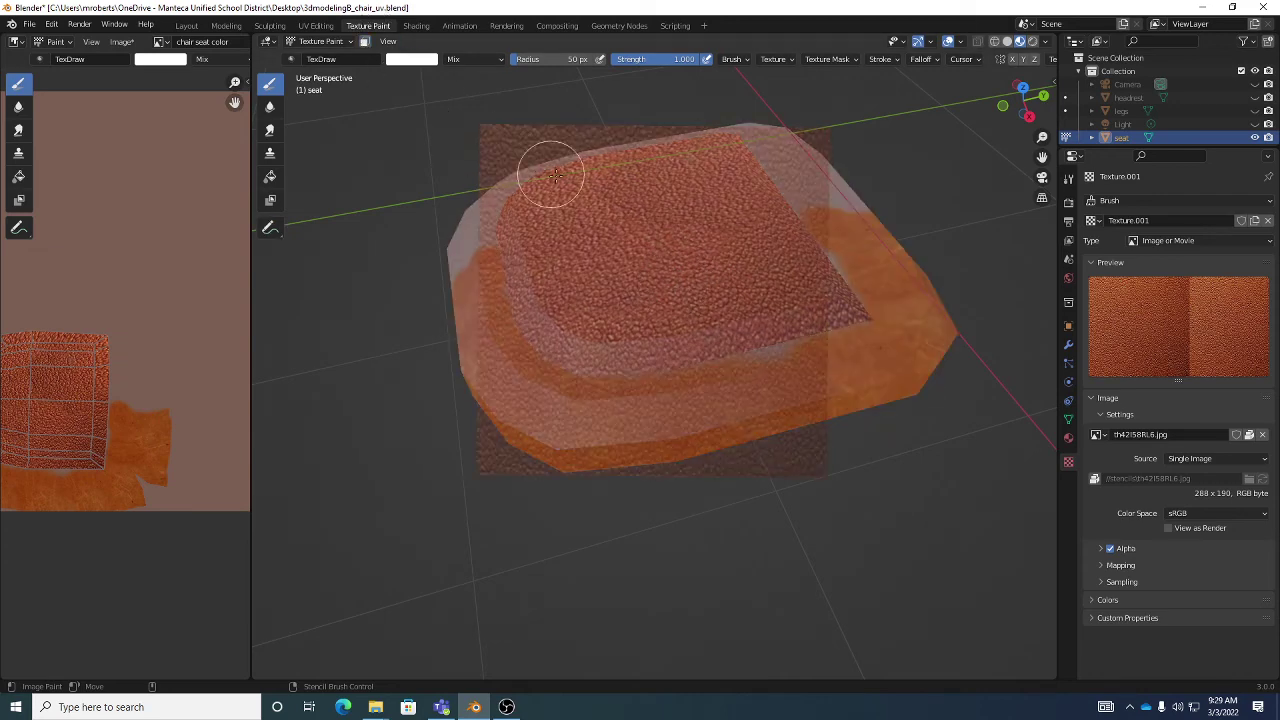
pyautogui.moveTo(549, 177)
pyautogui.mouseDown(button='middle')
pyautogui.moveTo(591, 162)
pyautogui.moveTo(629, 214)
pyautogui.mouseUp(button='middle')
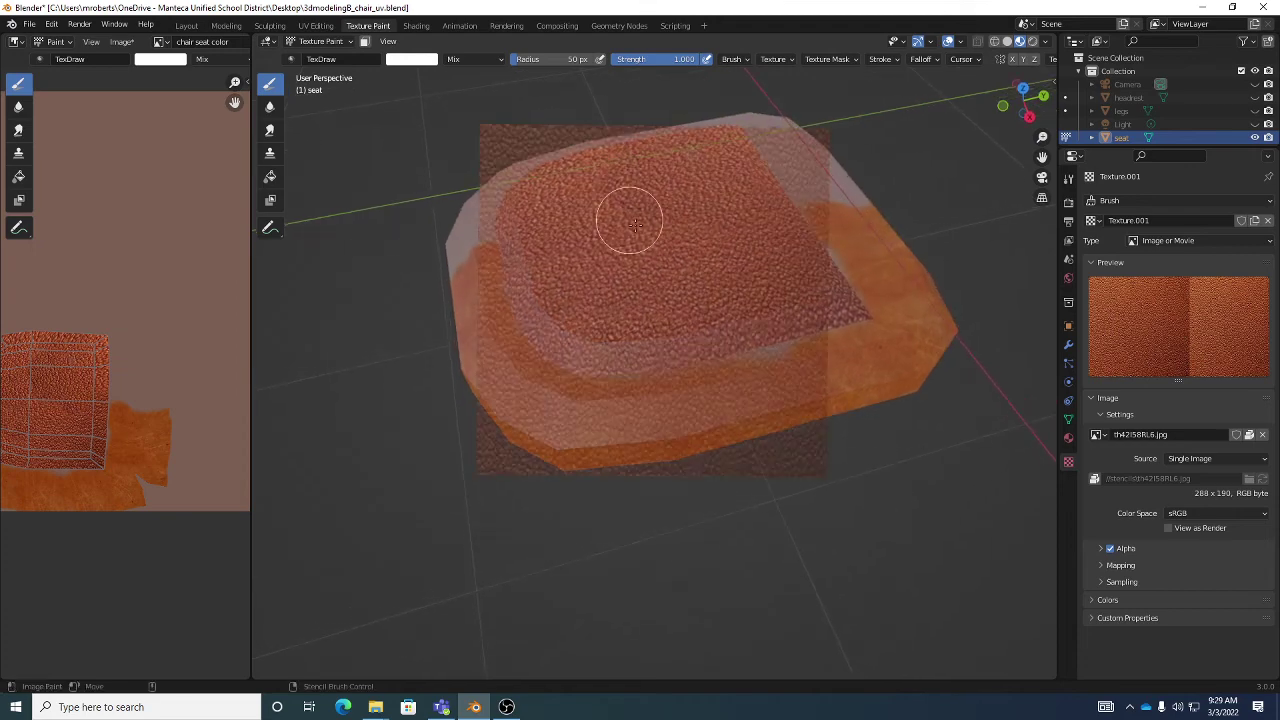
pyautogui.moveTo(693, 272)
pyautogui.mouseDown(button='middle')
pyautogui.moveTo(729, 289)
pyautogui.moveTo(686, 265)
pyautogui.moveTo(708, 282)
pyautogui.mouseUp(button='middle')
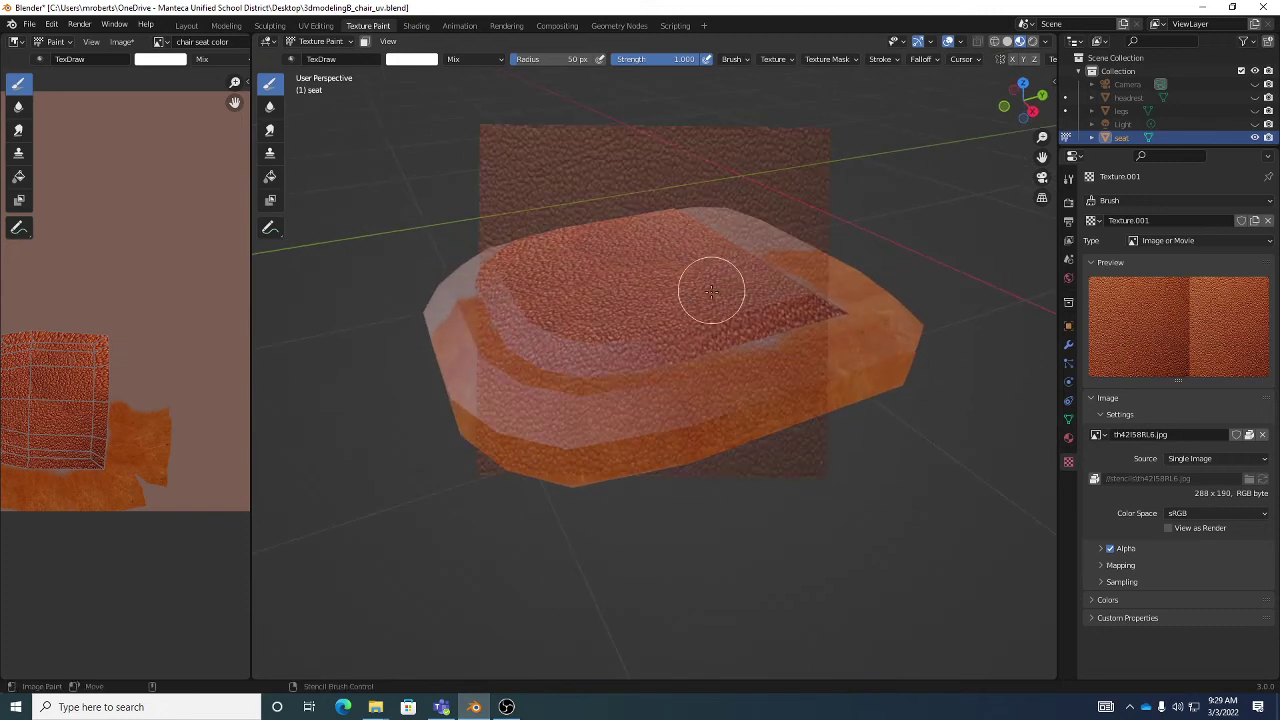
# Unlink the pebbled leather texture from the brush and set the brush's texture mapping to View Plane.
pyautogui.click(775, 60)
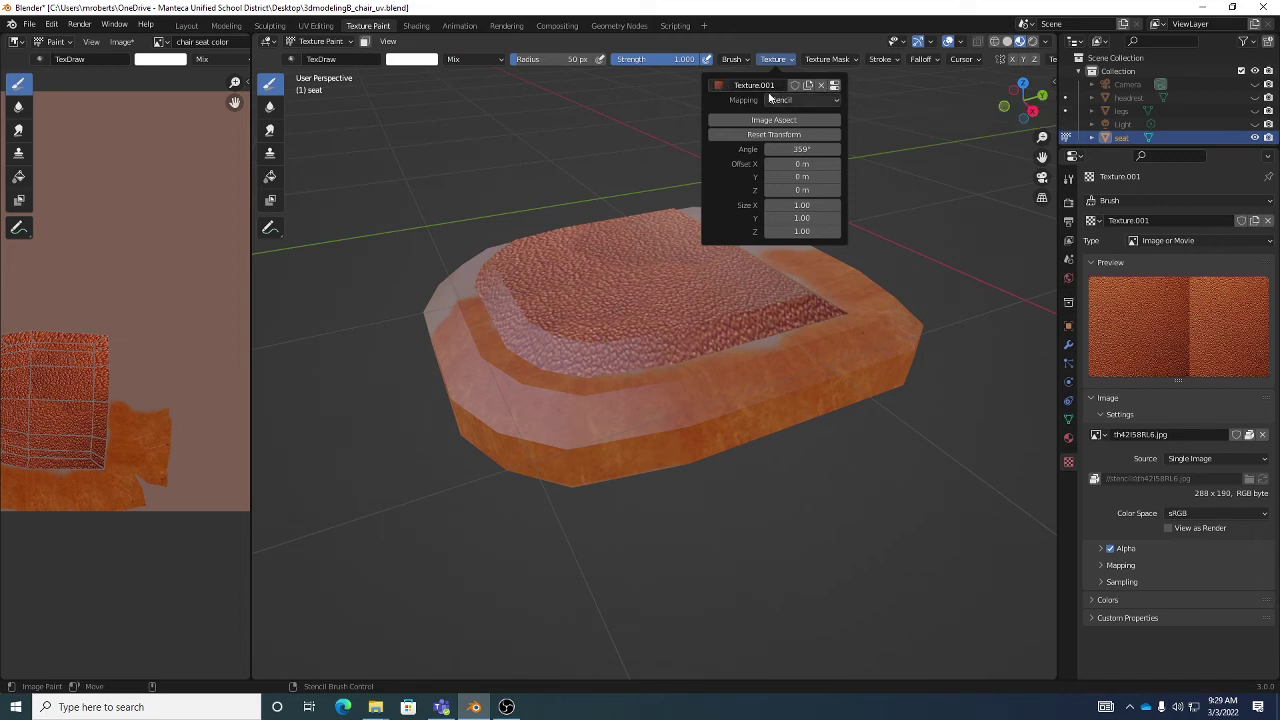
pyautogui.click(821, 85)
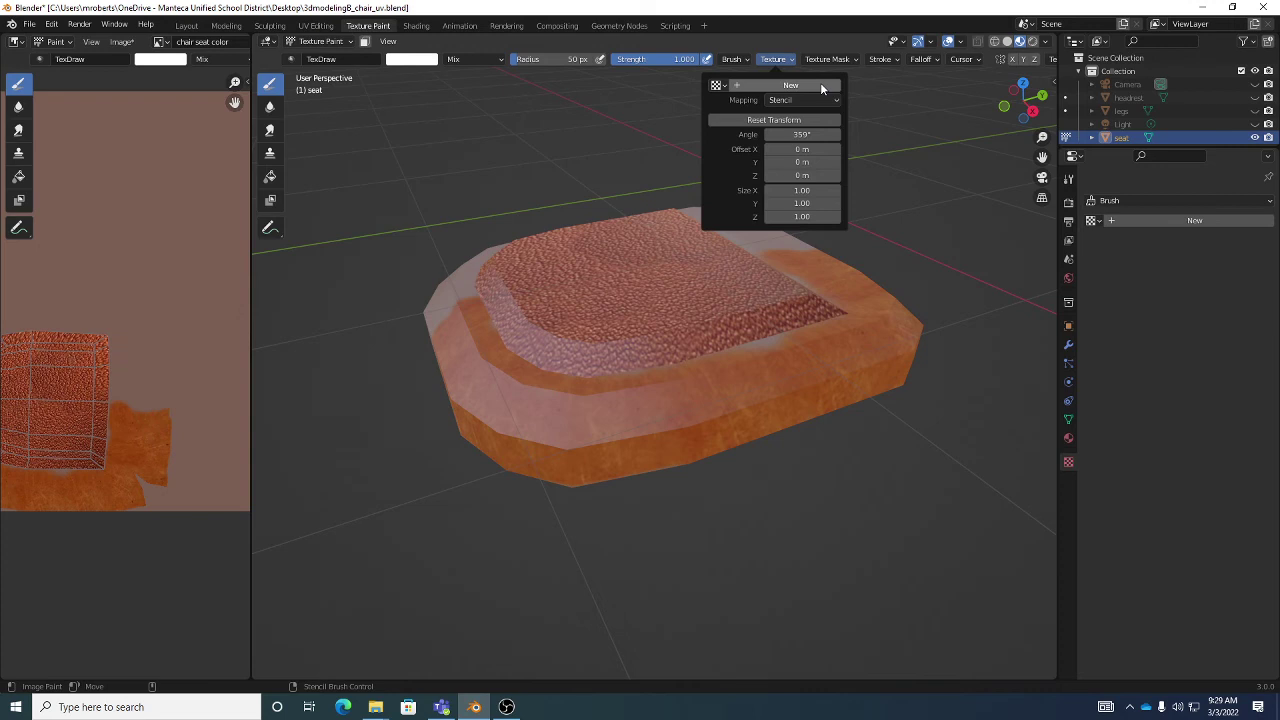
pyautogui.click(716, 86)
pyautogui.click(786, 99)
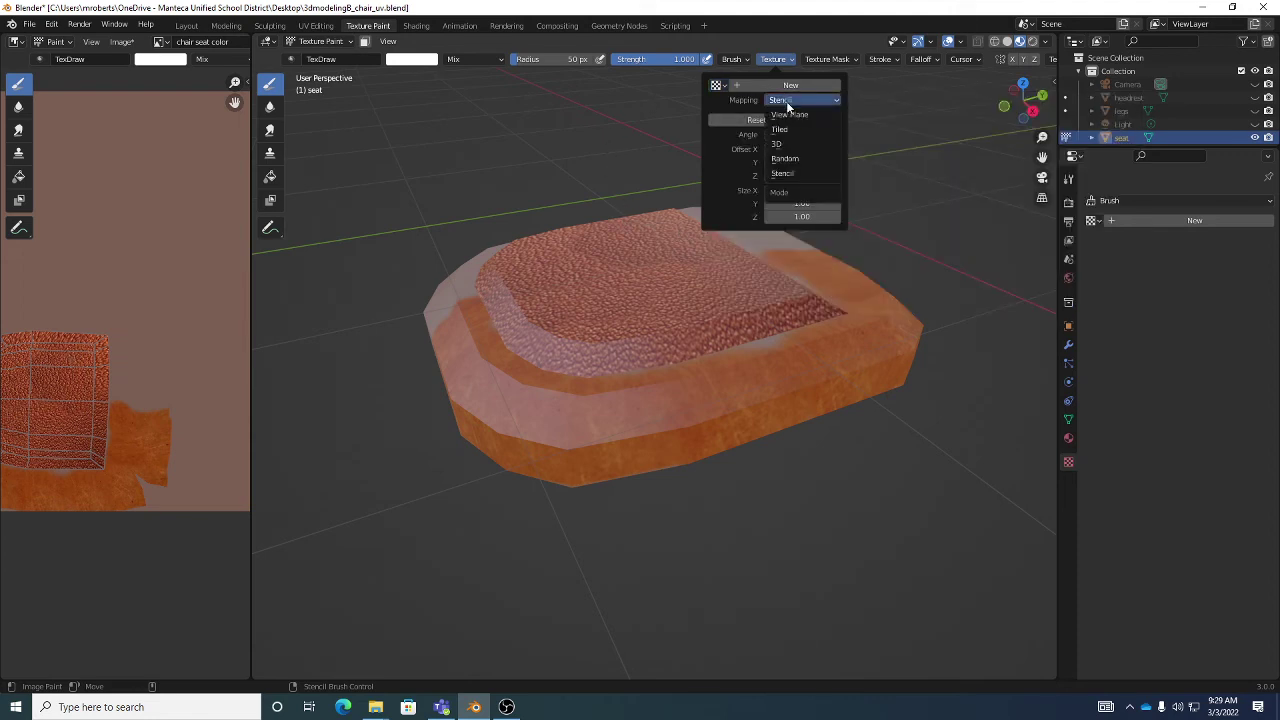
pyautogui.click(794, 116)
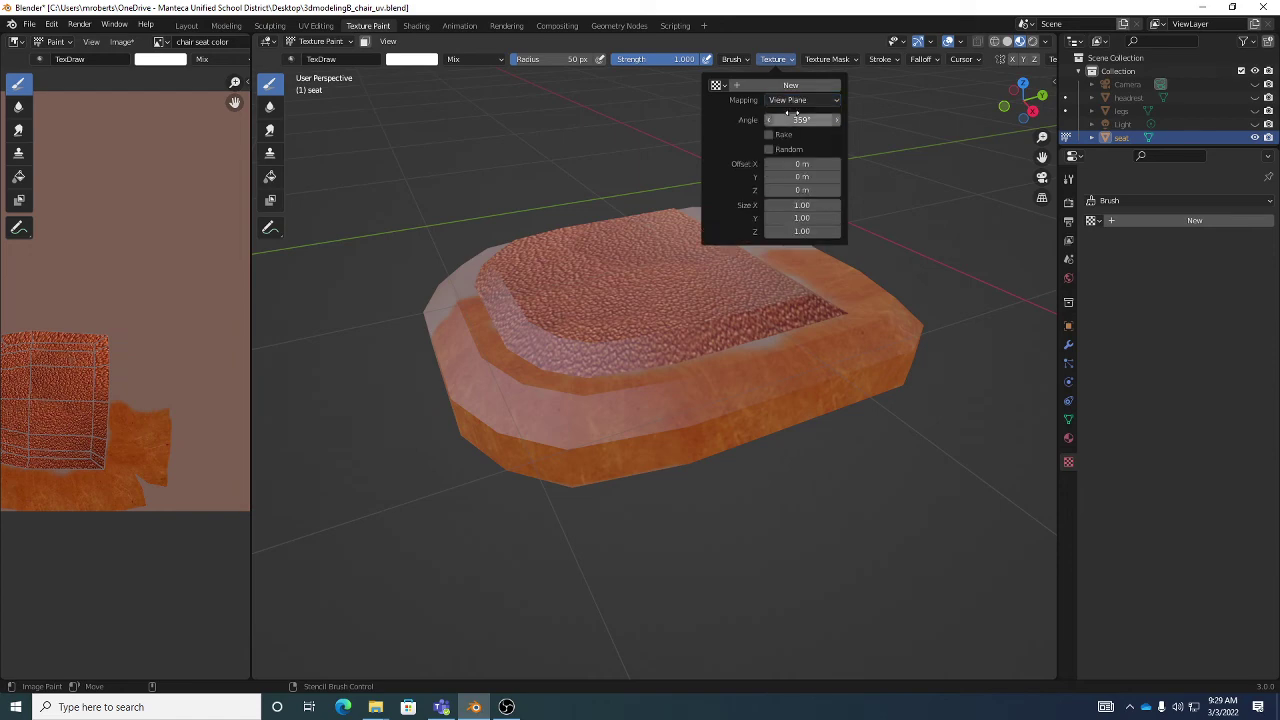
# Try a plain white brush stroke on the edge of the seat's top panel and undo it.
pyautogui.moveTo(806, 251); pyautogui.dragTo(808, 314, button='middle')
pyautogui.scroll(4, 819, 326)
pyautogui.scroll(-5, 819, 326)
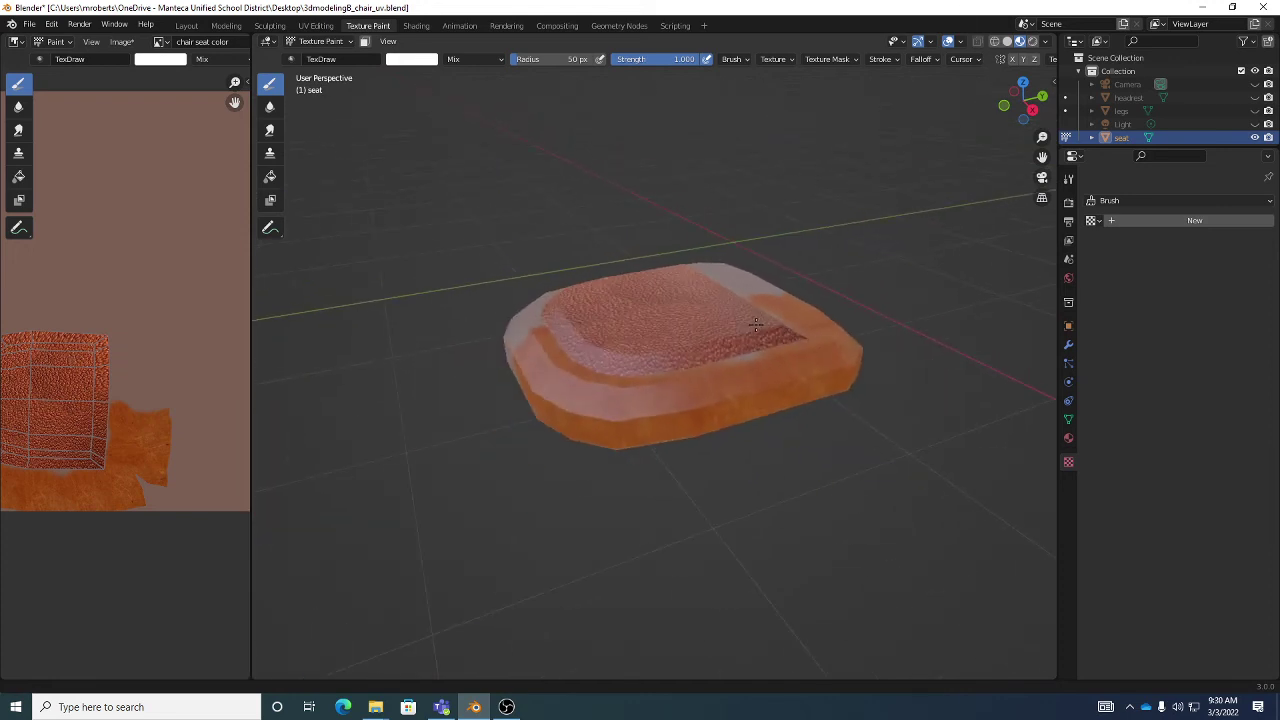
pyautogui.moveTo(858, 258); pyautogui.dragTo(790, 280, button='middle')
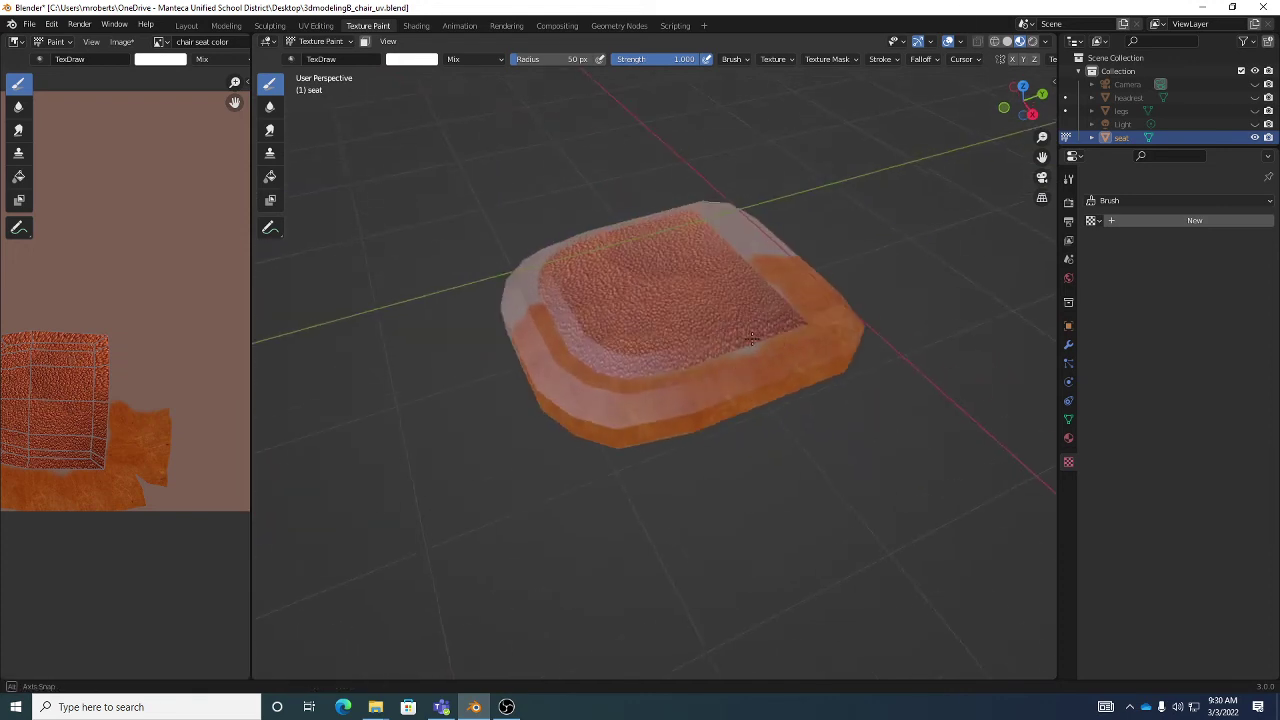
pyautogui.moveTo(750, 280)
pyautogui.mouseDown()
pyautogui.moveTo(723, 263)
pyautogui.moveTo(765, 268)
pyautogui.mouseUp()
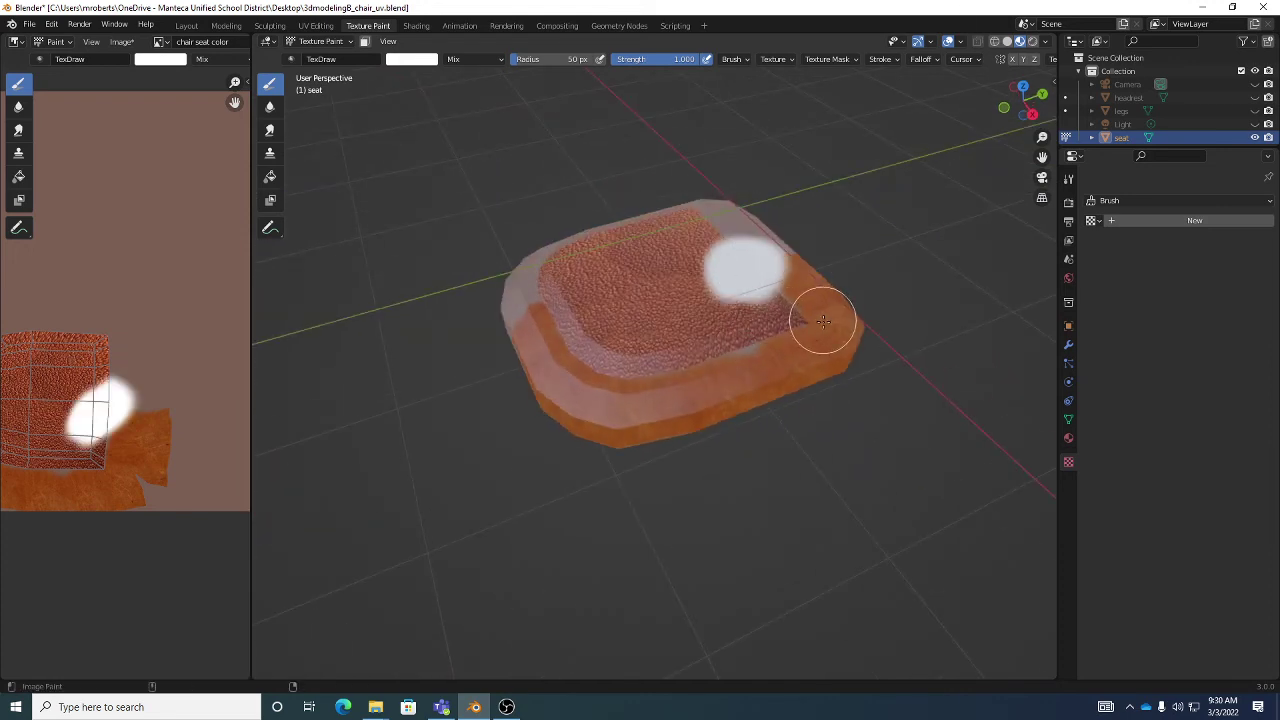
pyautogui.hotkey('ctrl', 'z')
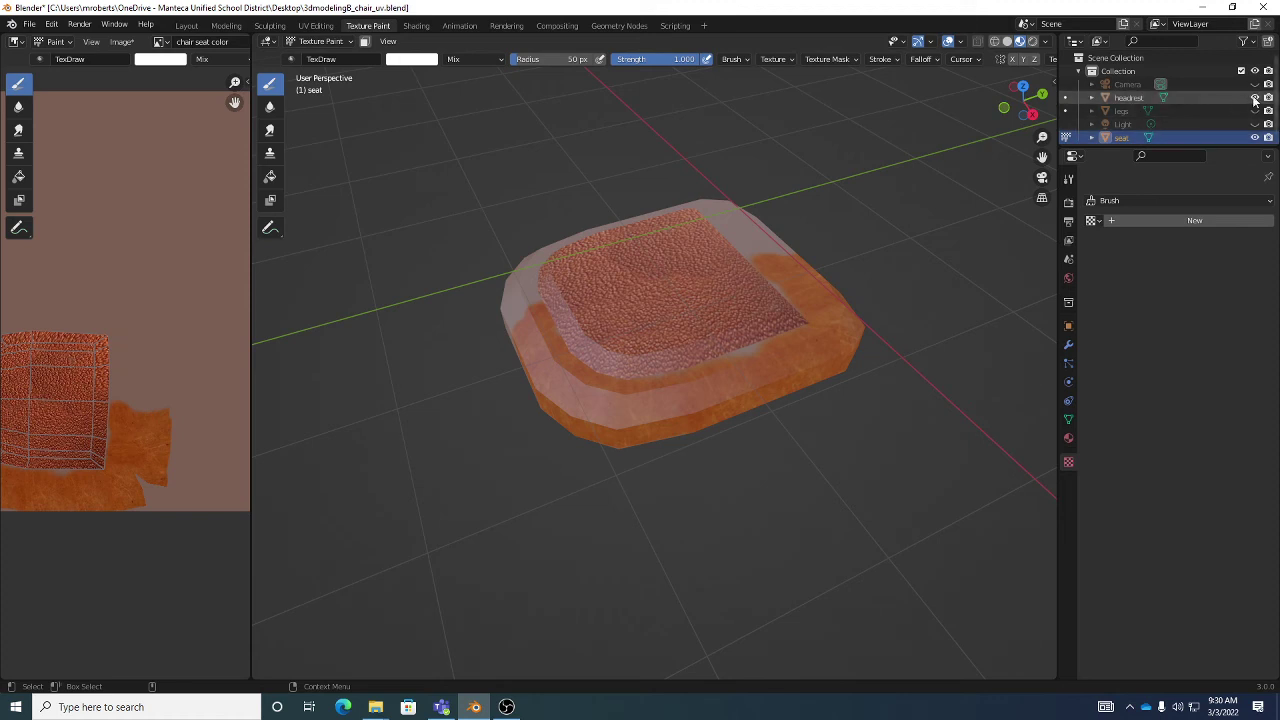
# Unhide the headrest and legs, and select the legs object in Object Mode.
pyautogui.click(1255, 97)
pyautogui.click(1255, 110)
pyautogui.moveTo(880, 253); pyautogui.dragTo(808, 286, button='middle')
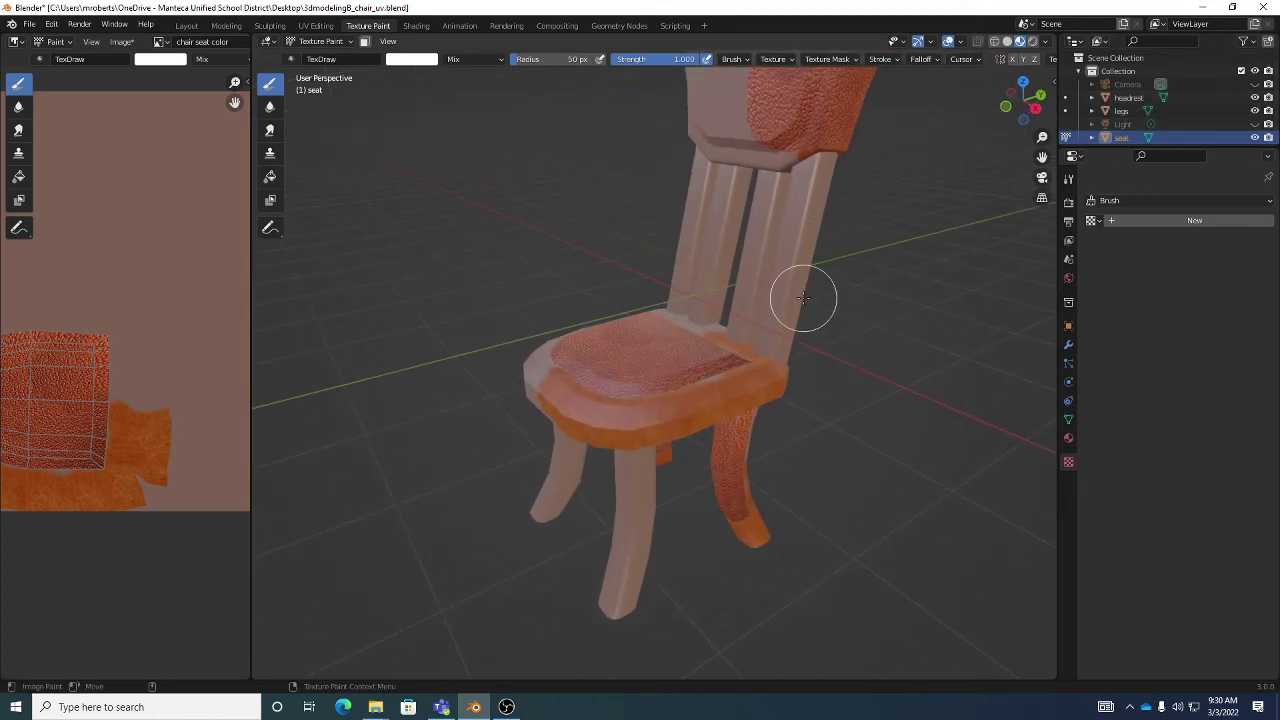
pyautogui.hotkey('ctrl', 'Tab')
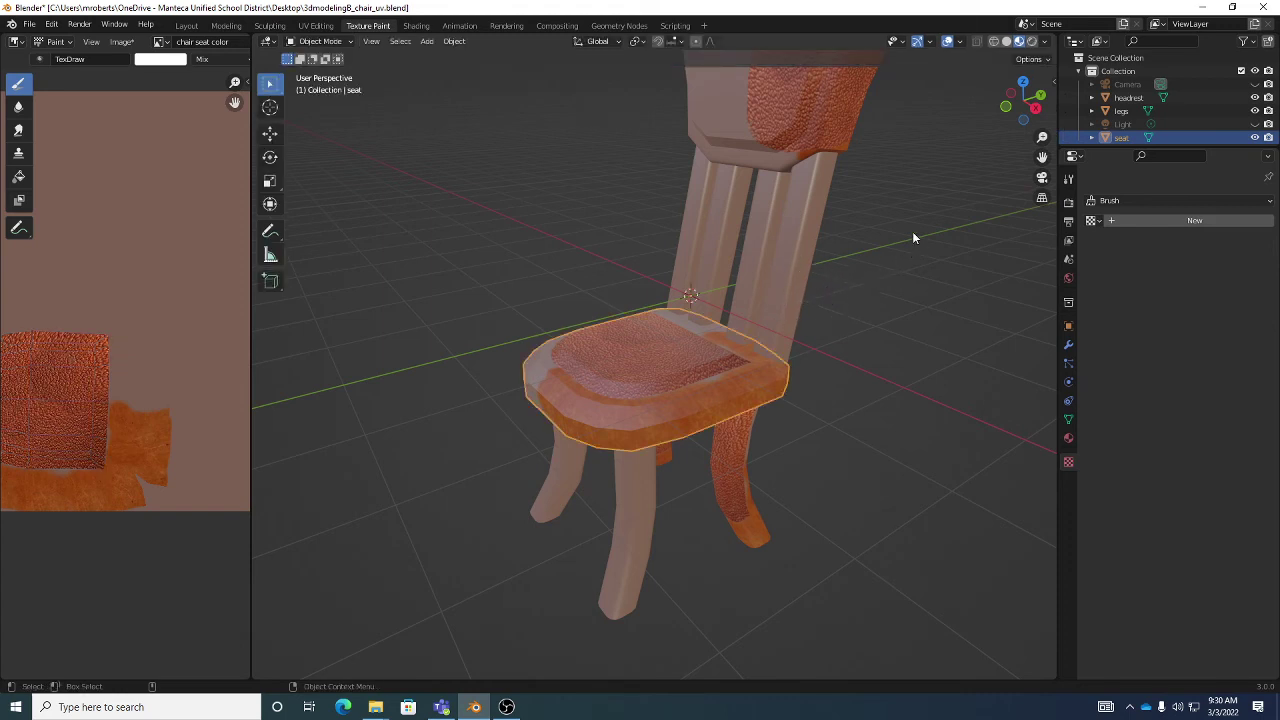
pyautogui.click(808, 238)
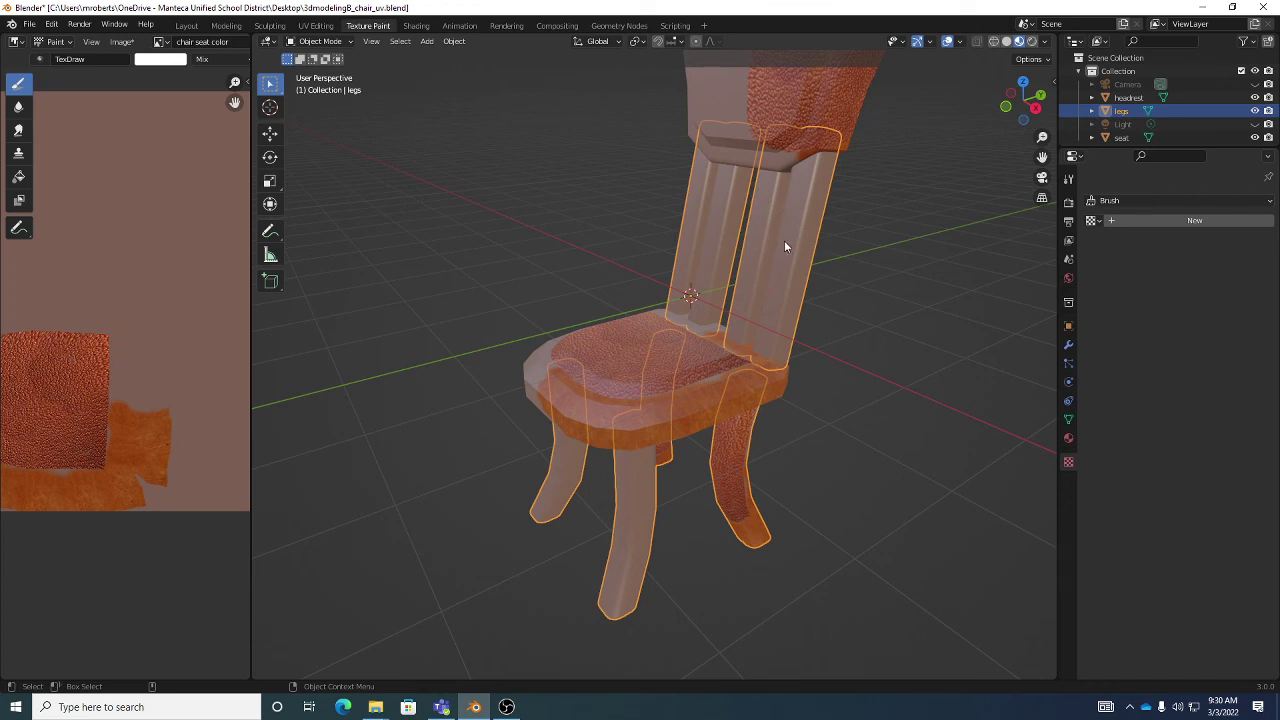
# Make a separate copy of the legs' chair seat material and name it chair legs.
pyautogui.click(1068, 438)
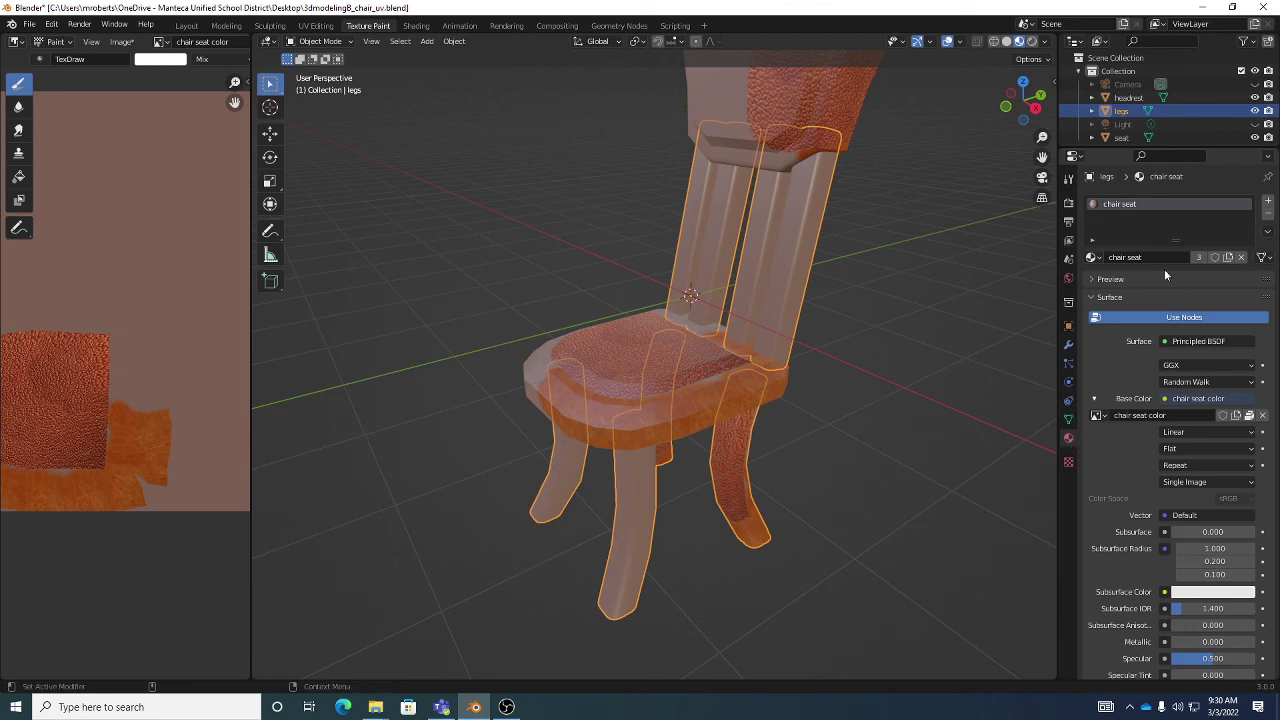
pyautogui.click(1229, 258)
pyautogui.click(1180, 258)
pyautogui.press('Return')
# Unlink the chair seat color image from the chair legs material and remove the Image Texture from its Base Color.
pyautogui.click(1263, 415)
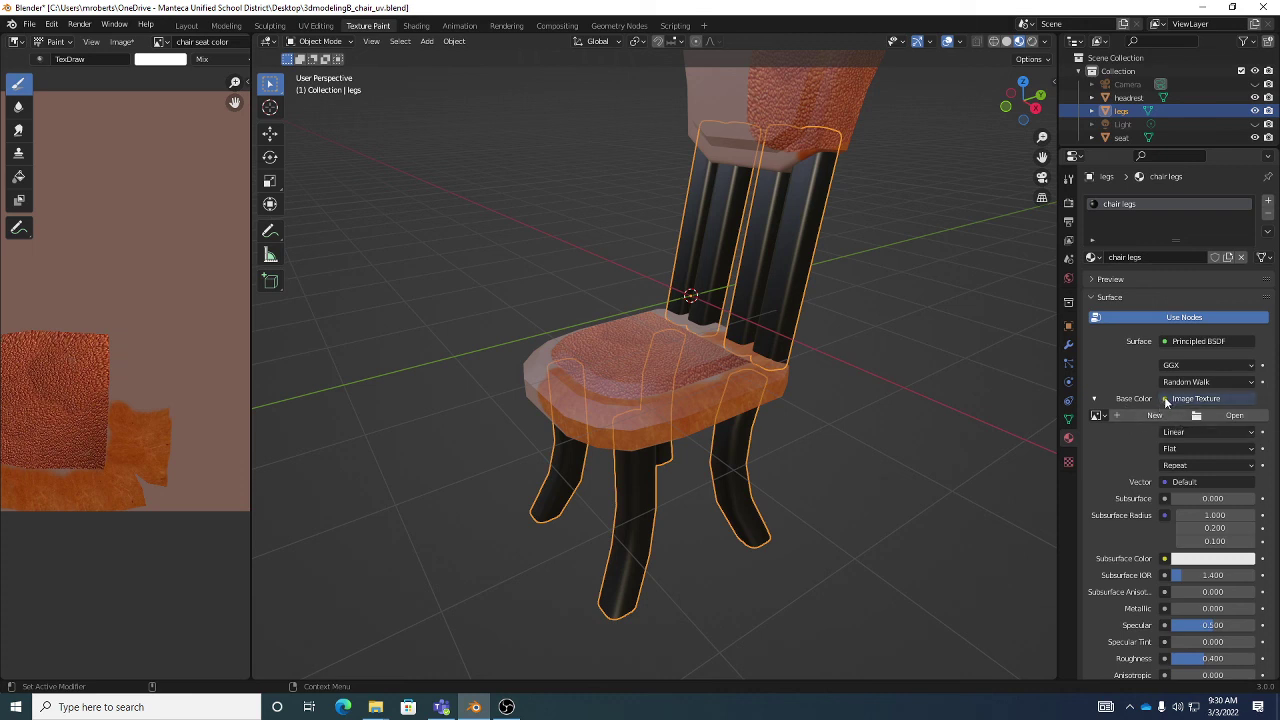
pyautogui.rightClick(1165, 400)
pyautogui.moveTo(1165, 400)
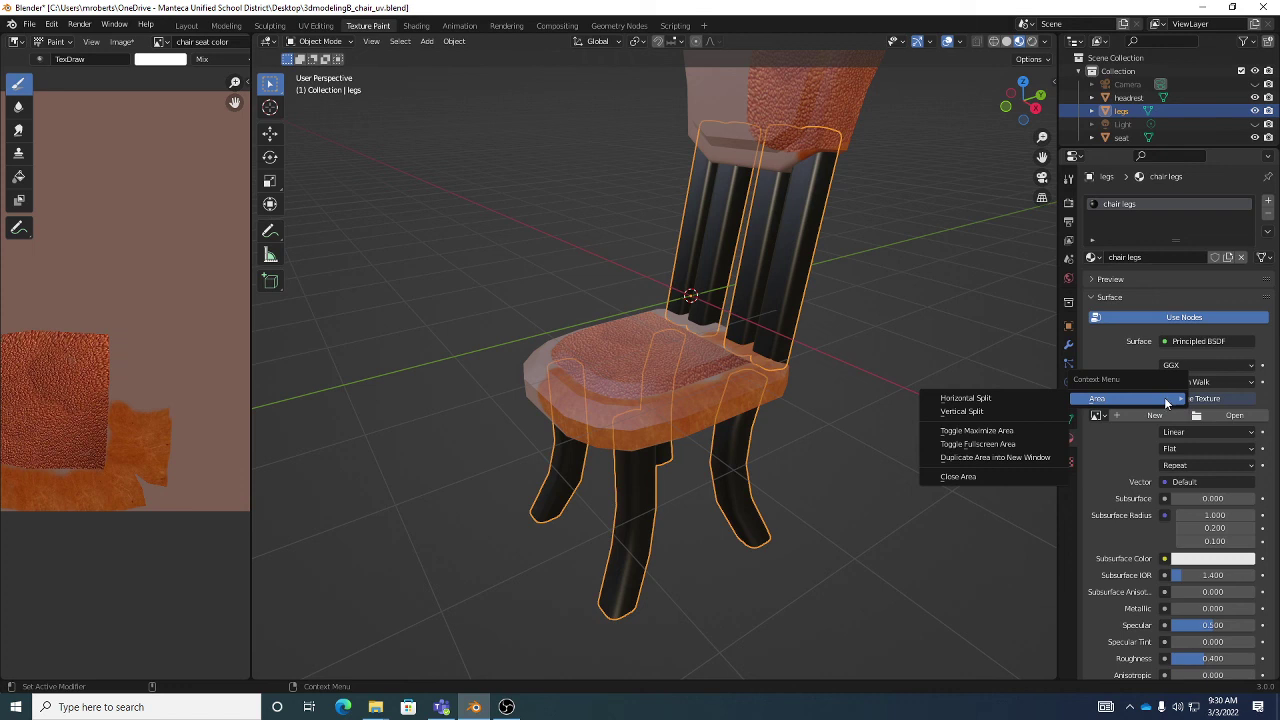
pyautogui.click(1236, 400)
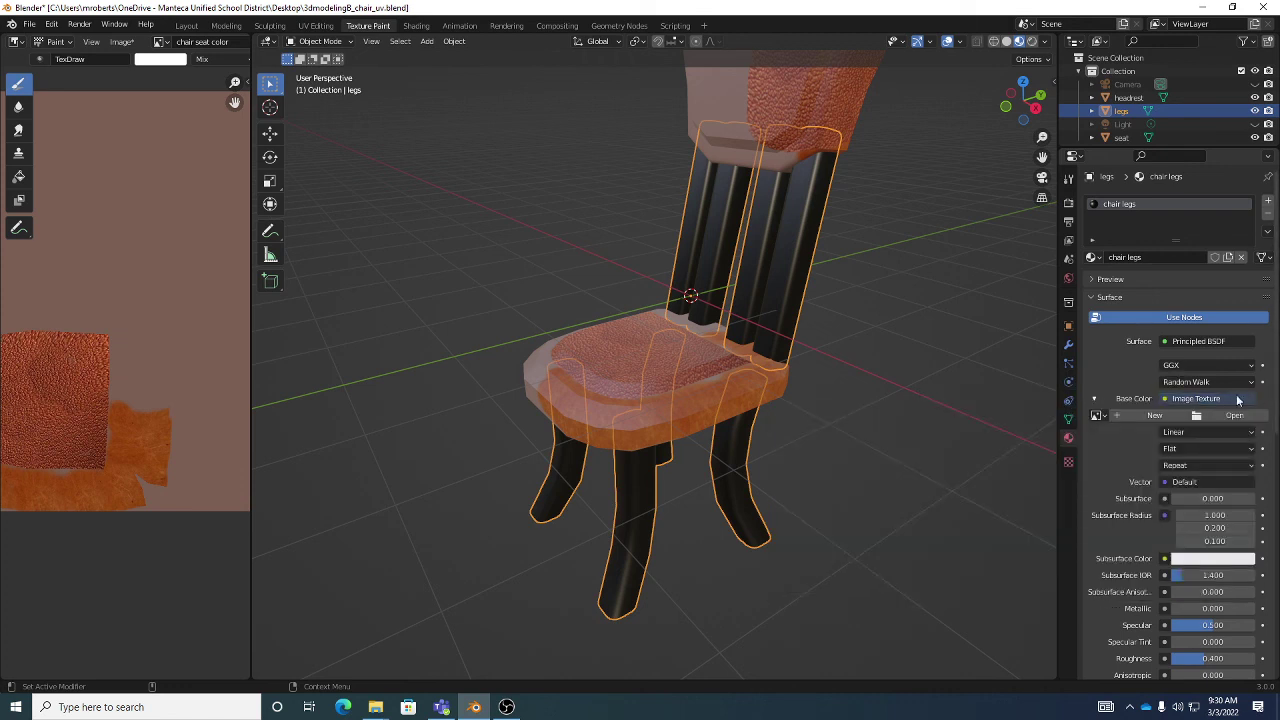
pyautogui.click(1210, 400)
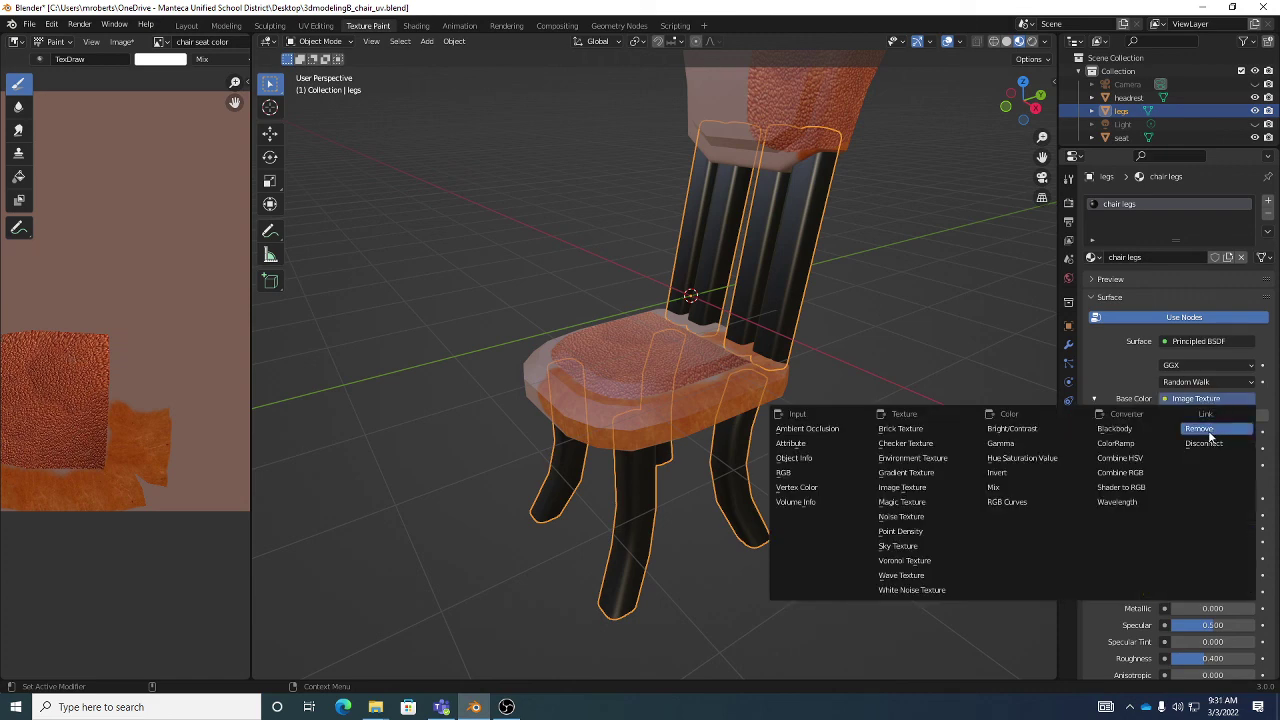
pyautogui.click(1210, 430)
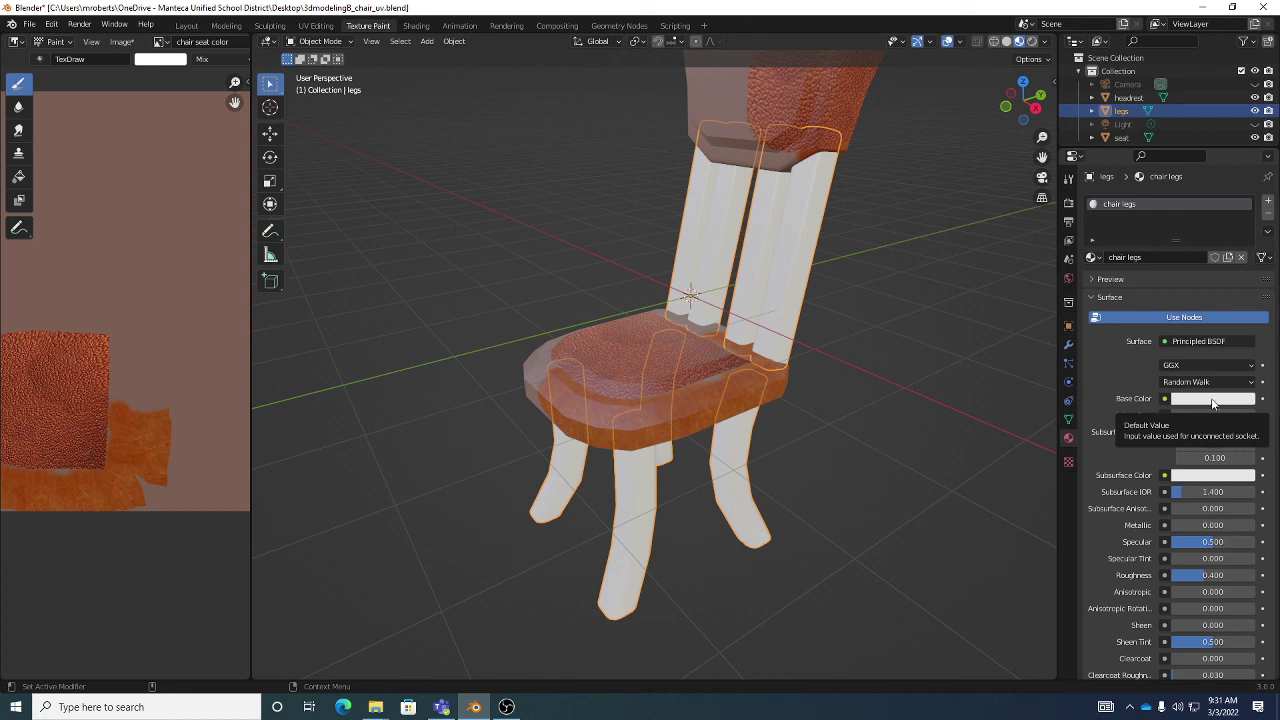
# Darken the chair legs material's Base Color to a medium grey.
pyautogui.click(1222, 402)
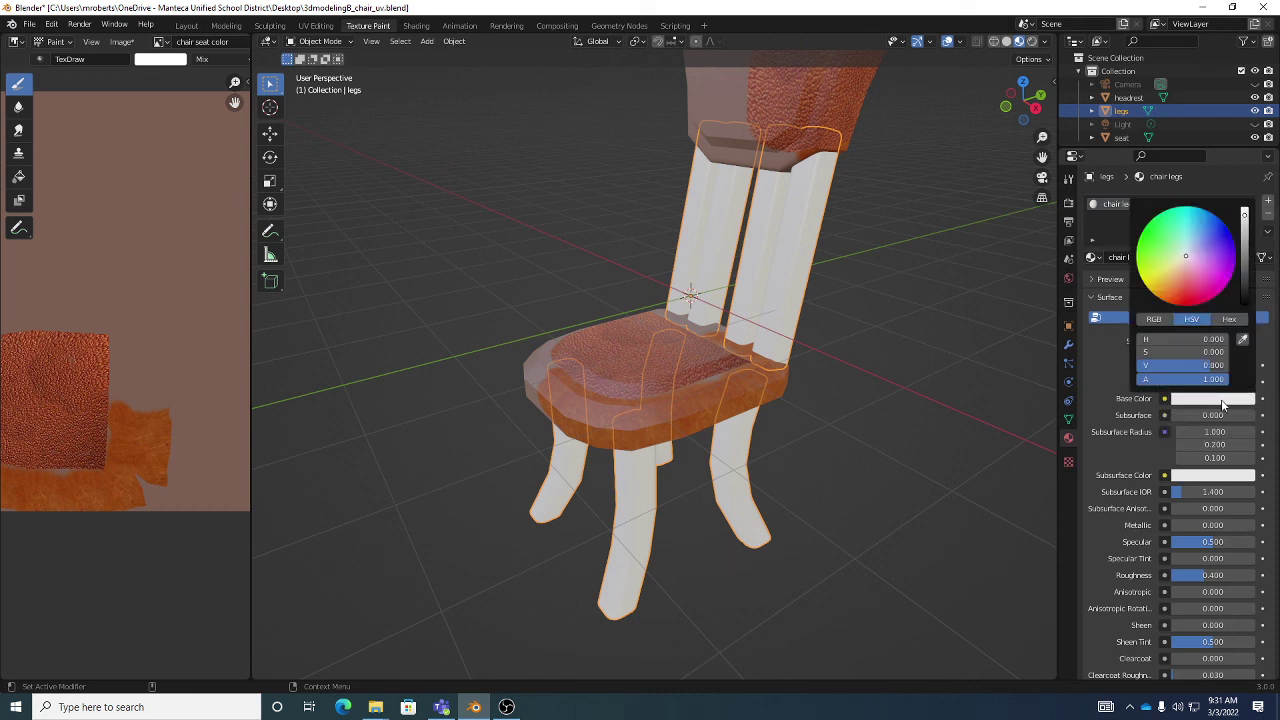
pyautogui.click(1245, 248)
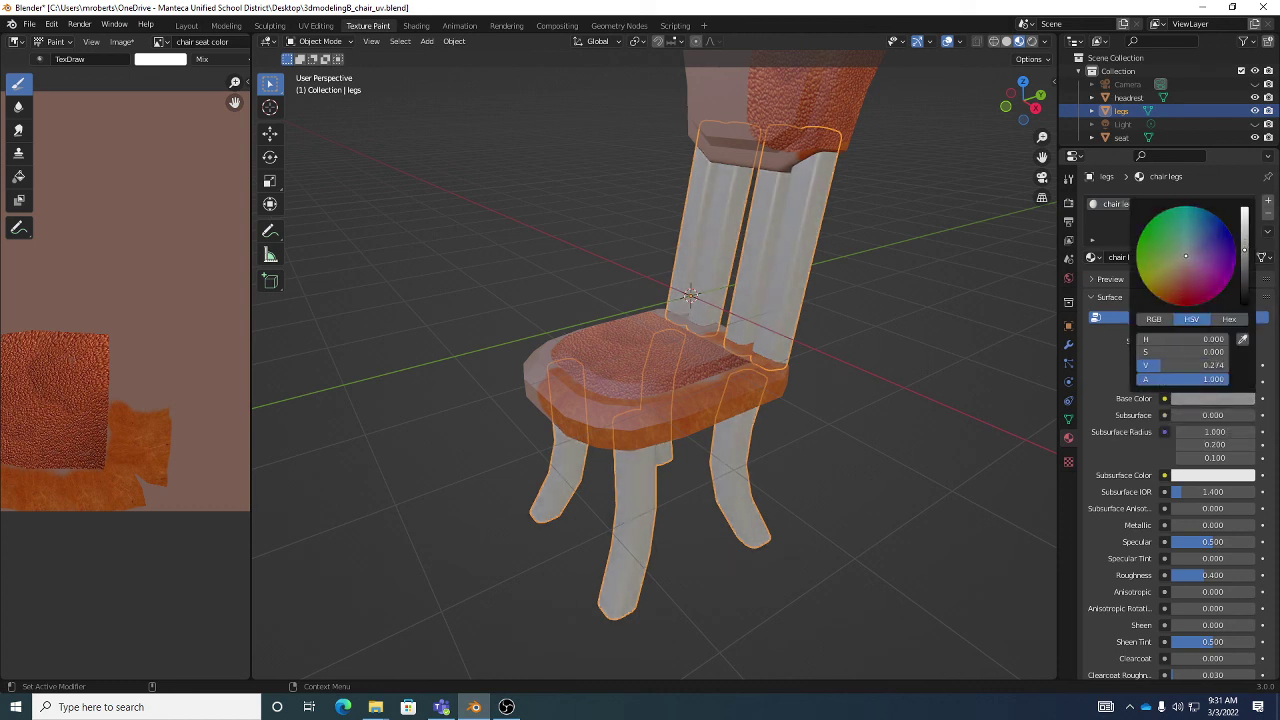
pyautogui.moveTo(1245, 249); pyautogui.dragTo(1245, 258)
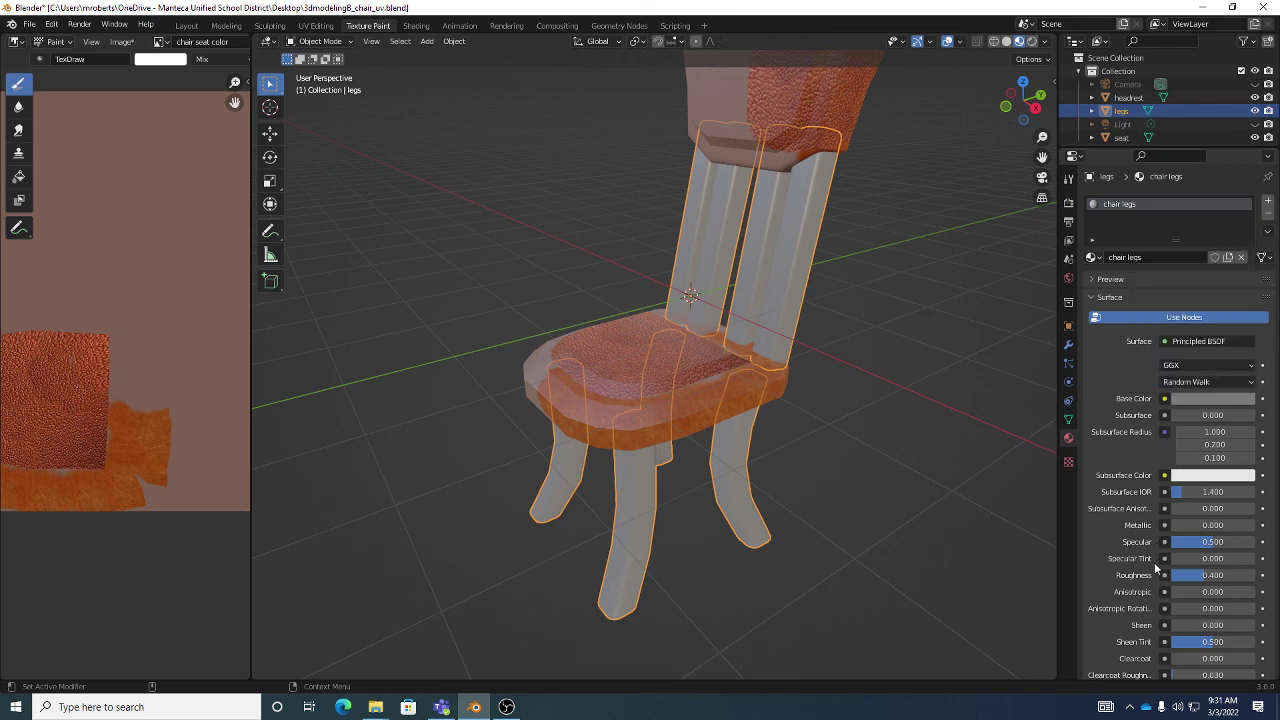
# Give the chair legs material a metal look with Metallic 0.890 and Roughness 0.455.
pyautogui.moveTo(1212, 525); pyautogui.dragTo(1245, 525)
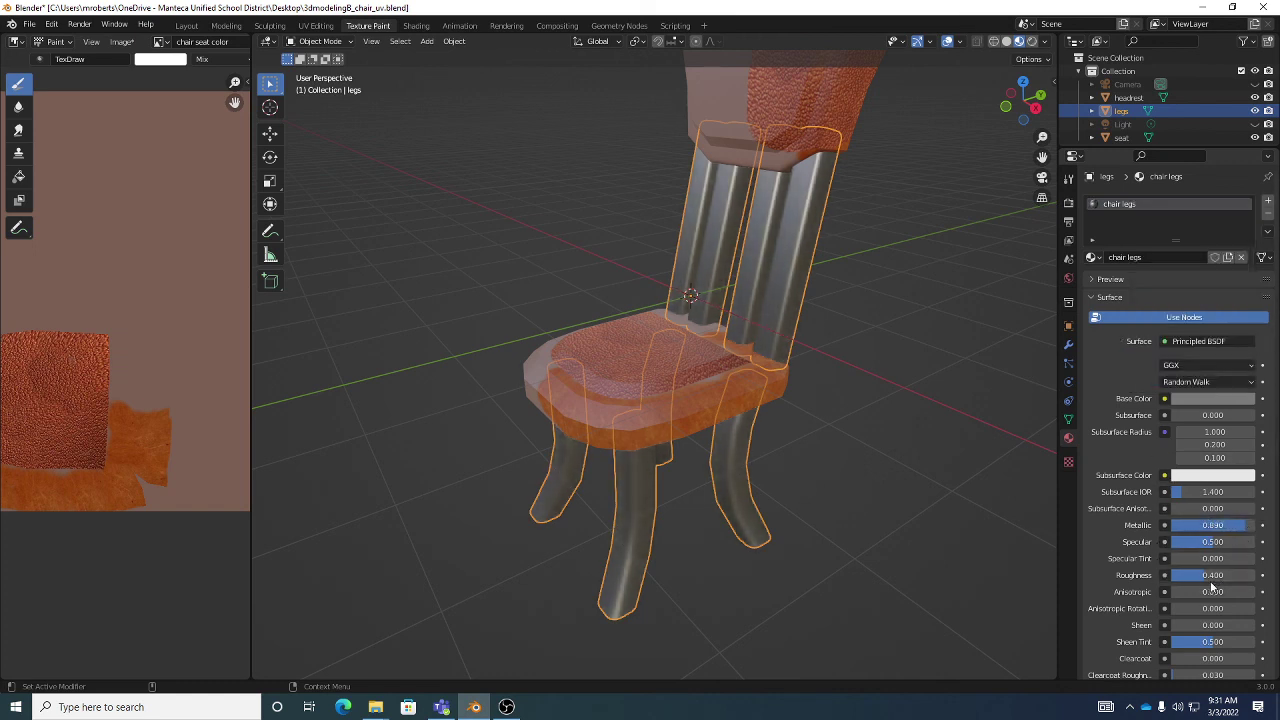
pyautogui.moveTo(1204, 577)
pyautogui.mouseDown()
pyautogui.moveTo(1187, 577)
pyautogui.moveTo(1202, 577)
pyautogui.mouseUp()
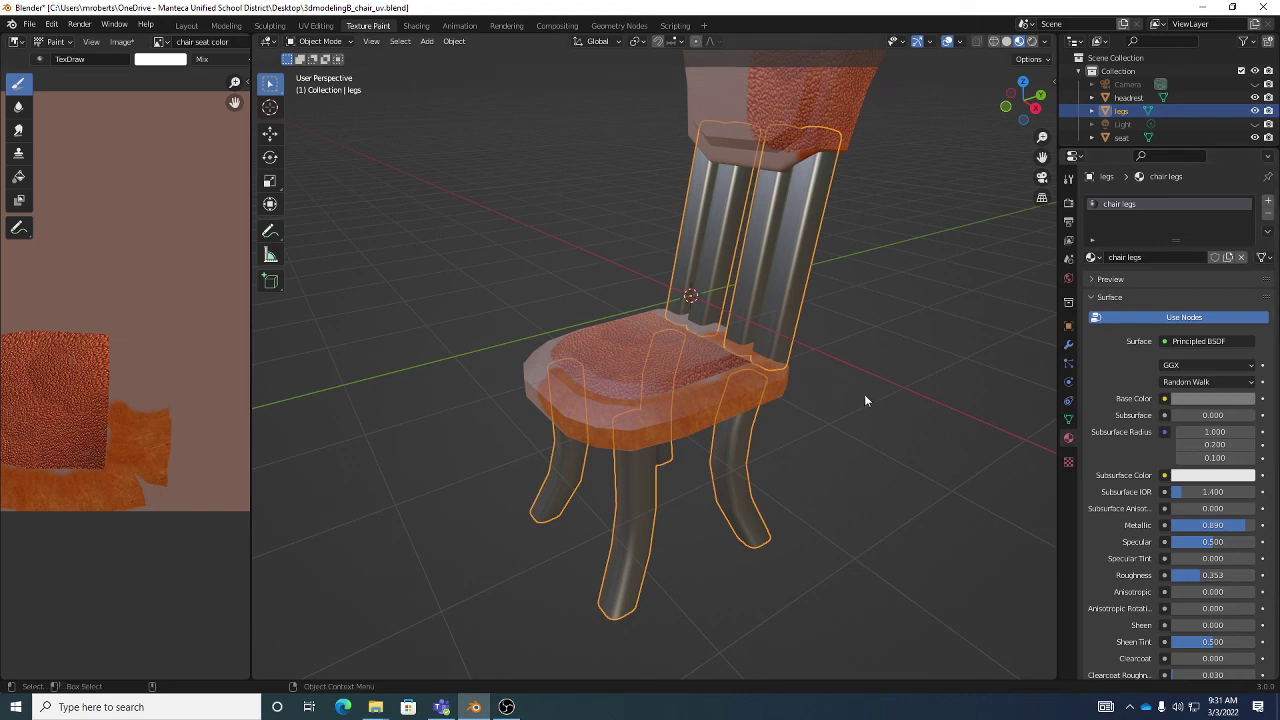
pyautogui.moveTo(864, 394); pyautogui.dragTo(866, 327, button='middle')
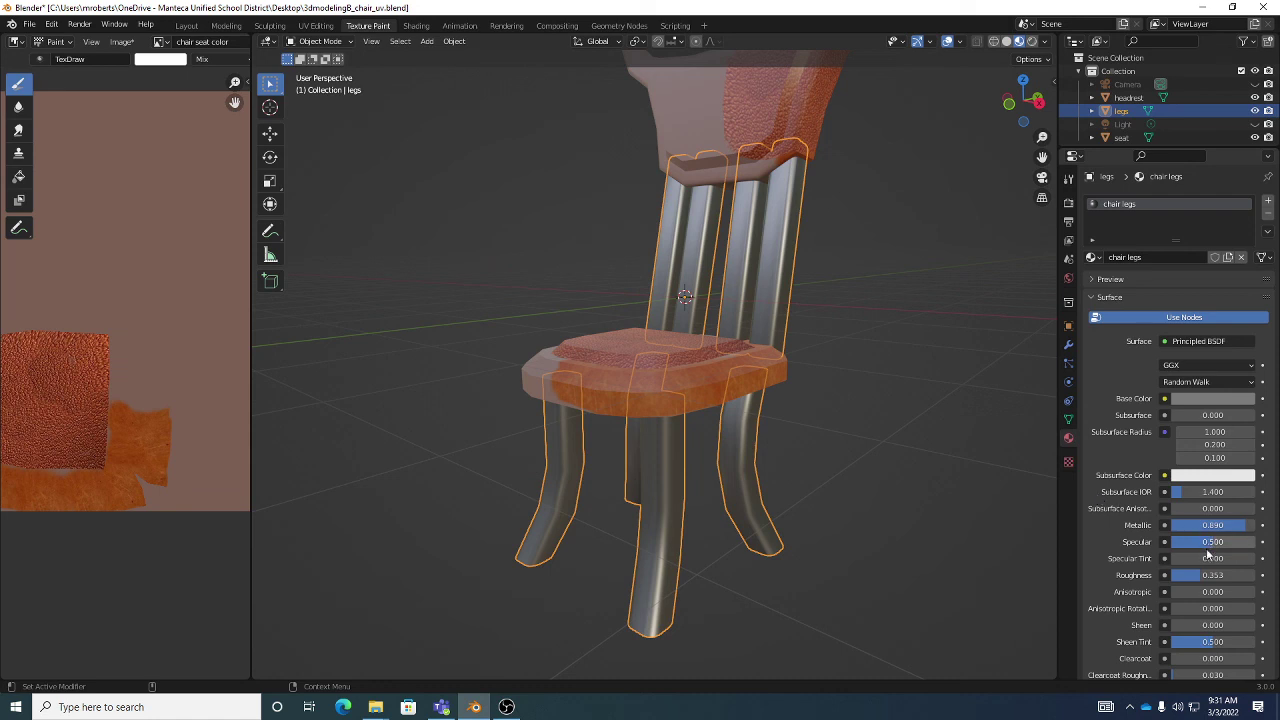
pyautogui.moveTo(1201, 574)
pyautogui.mouseDown()
pyautogui.moveTo(1175, 575)
pyautogui.moveTo(1210, 575)
pyautogui.mouseUp()
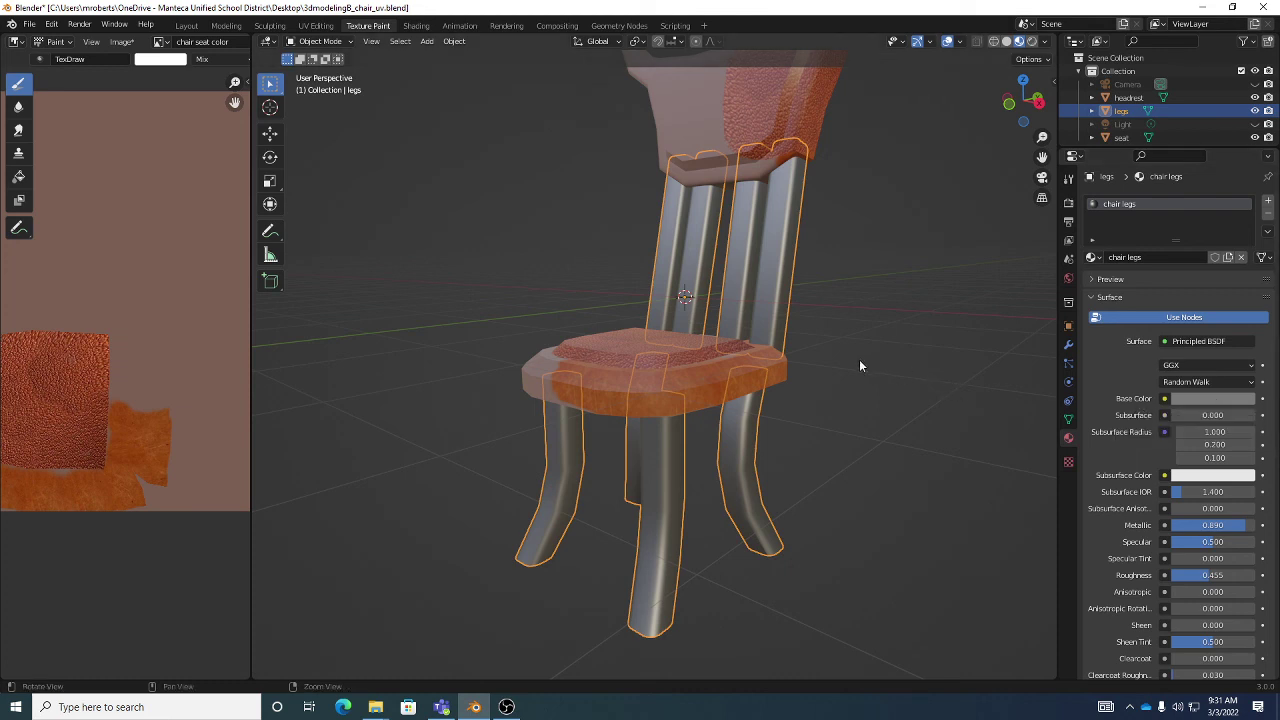
pyautogui.moveTo(859, 361); pyautogui.dragTo(842, 398, button='middle')
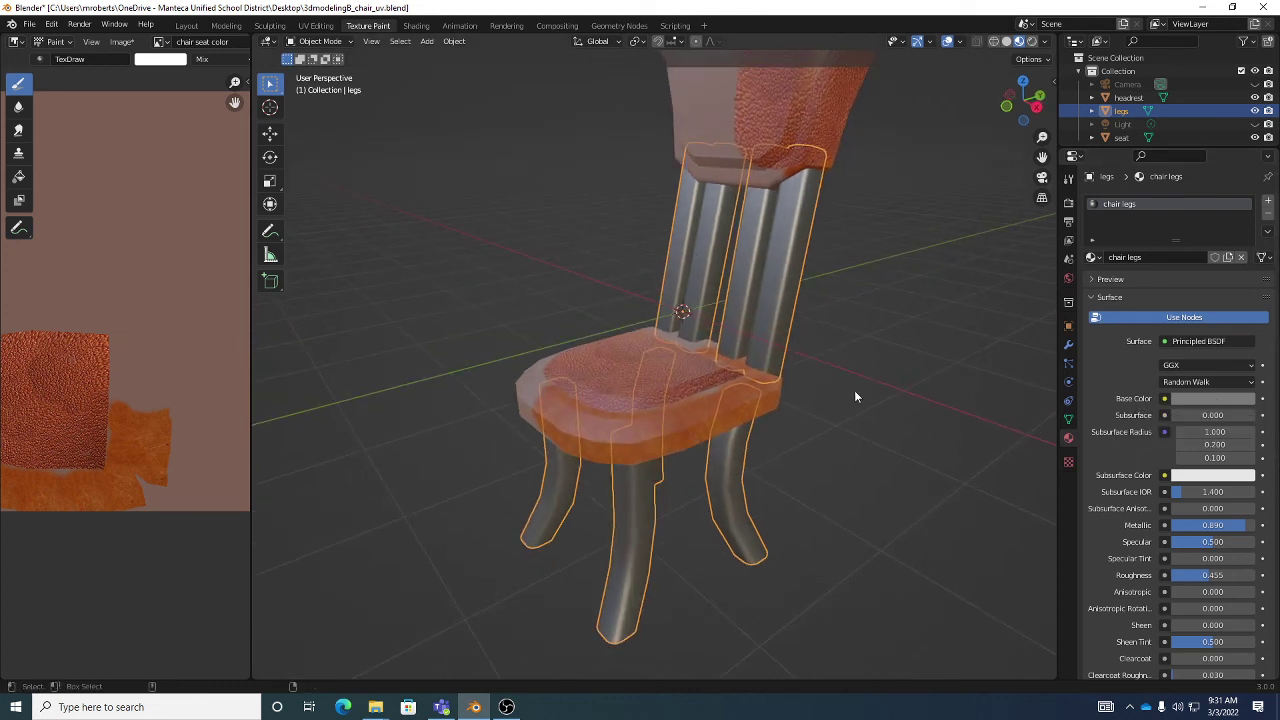
# Save the painted chair seat color image and save the blend file with Automatically Pack Resources enabled.
pyautogui.click(123, 42)
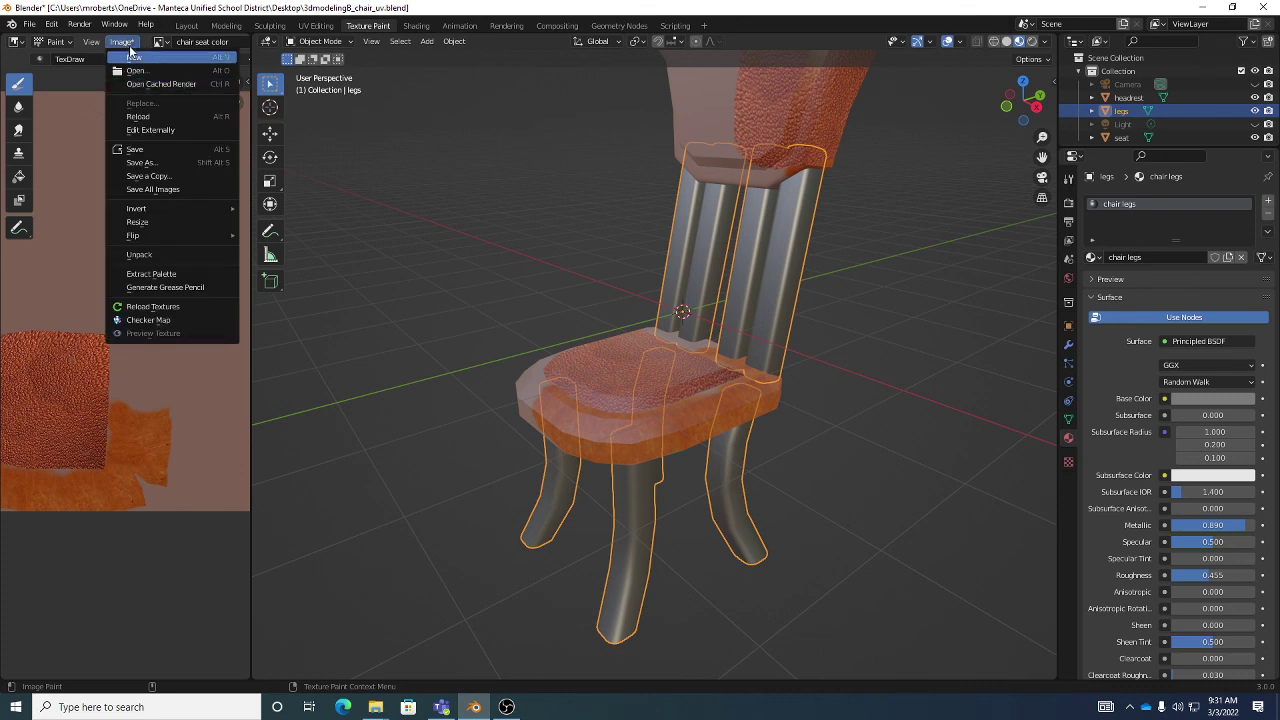
pyautogui.click(133, 149)
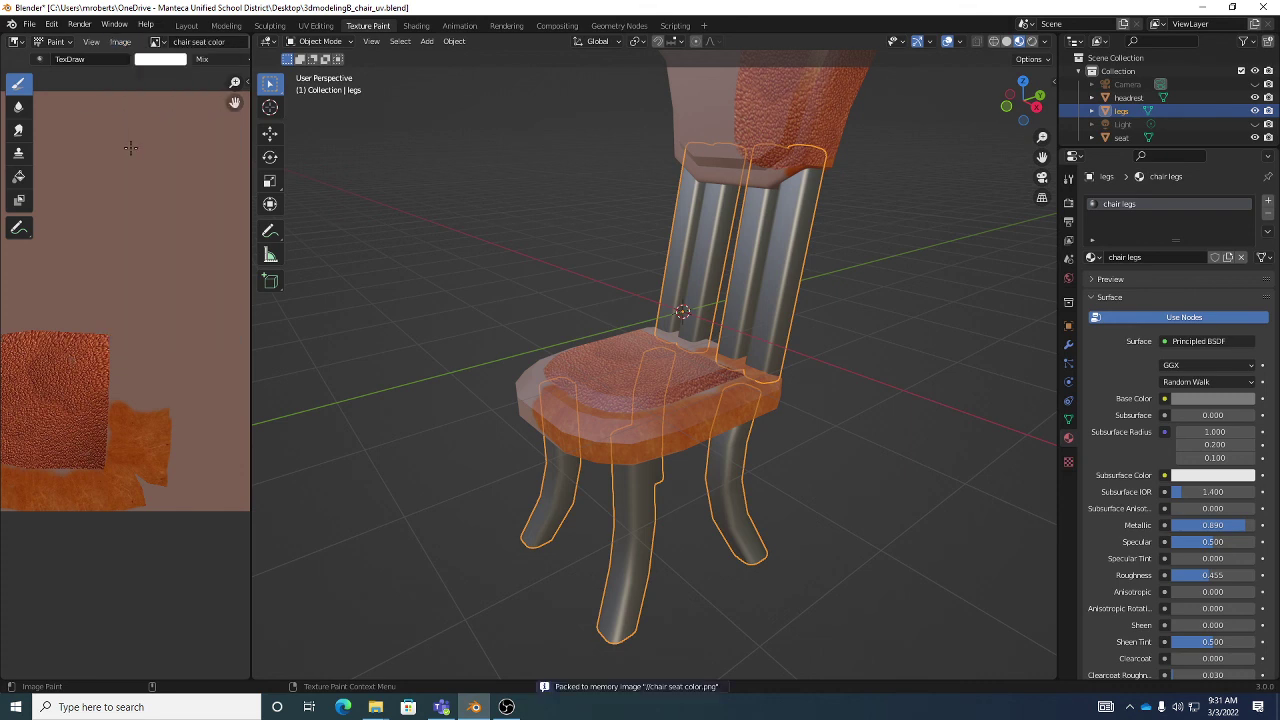
pyautogui.click(29, 23)
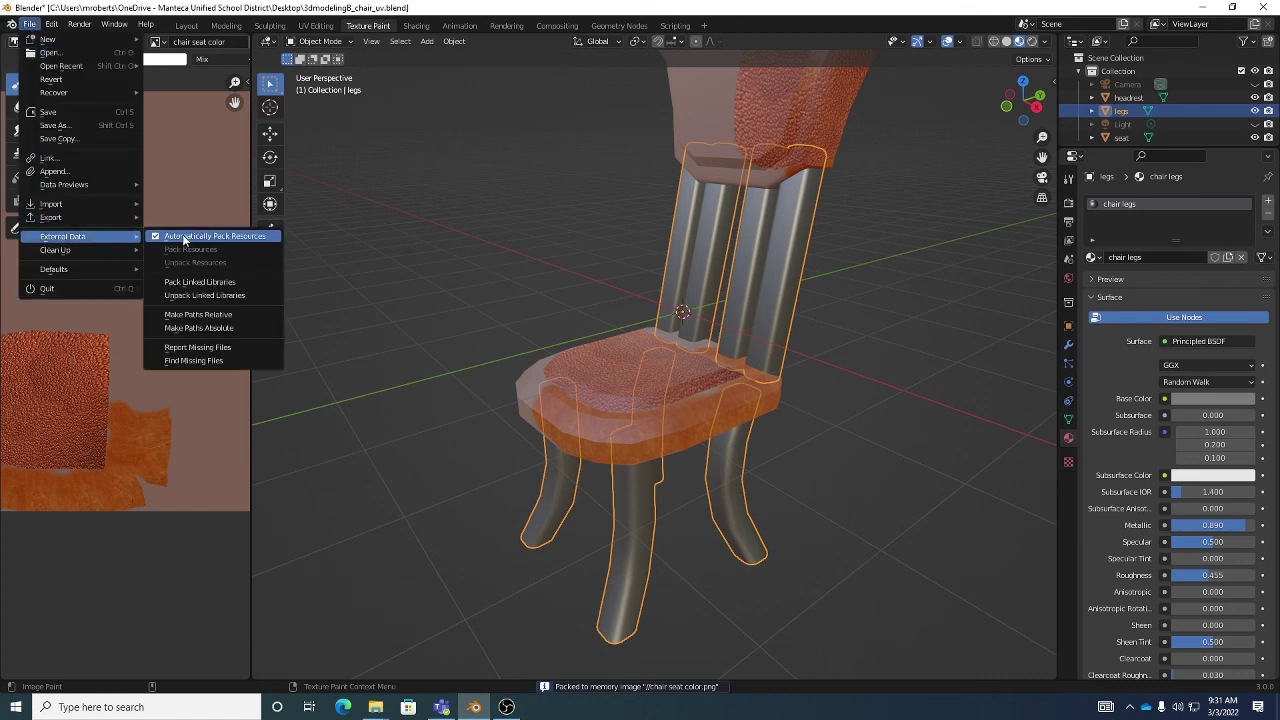
pyautogui.click(178, 236)
pyautogui.moveTo(563, 323)
pyautogui.mouseDown(button='middle')
pyautogui.moveTo(551, 326)
pyautogui.moveTo(563, 340)
pyautogui.mouseUp(button='middle')
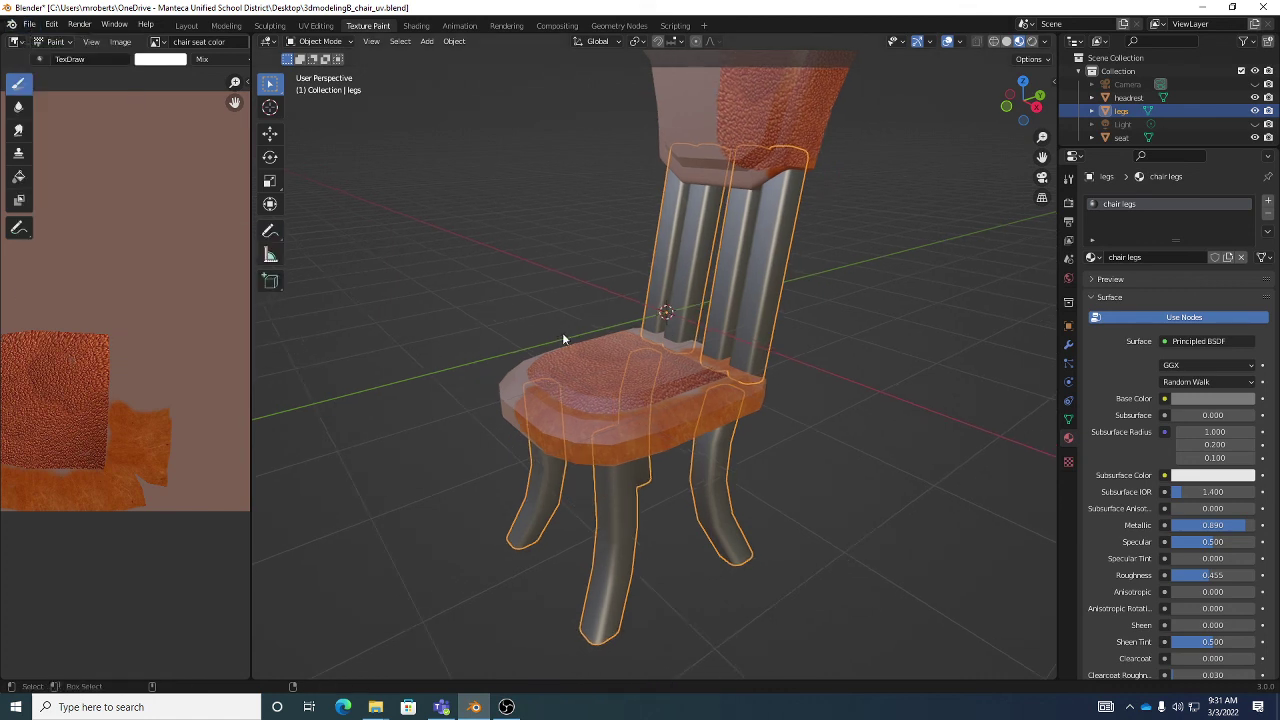
pyautogui.hotkey('ctrl', 's')
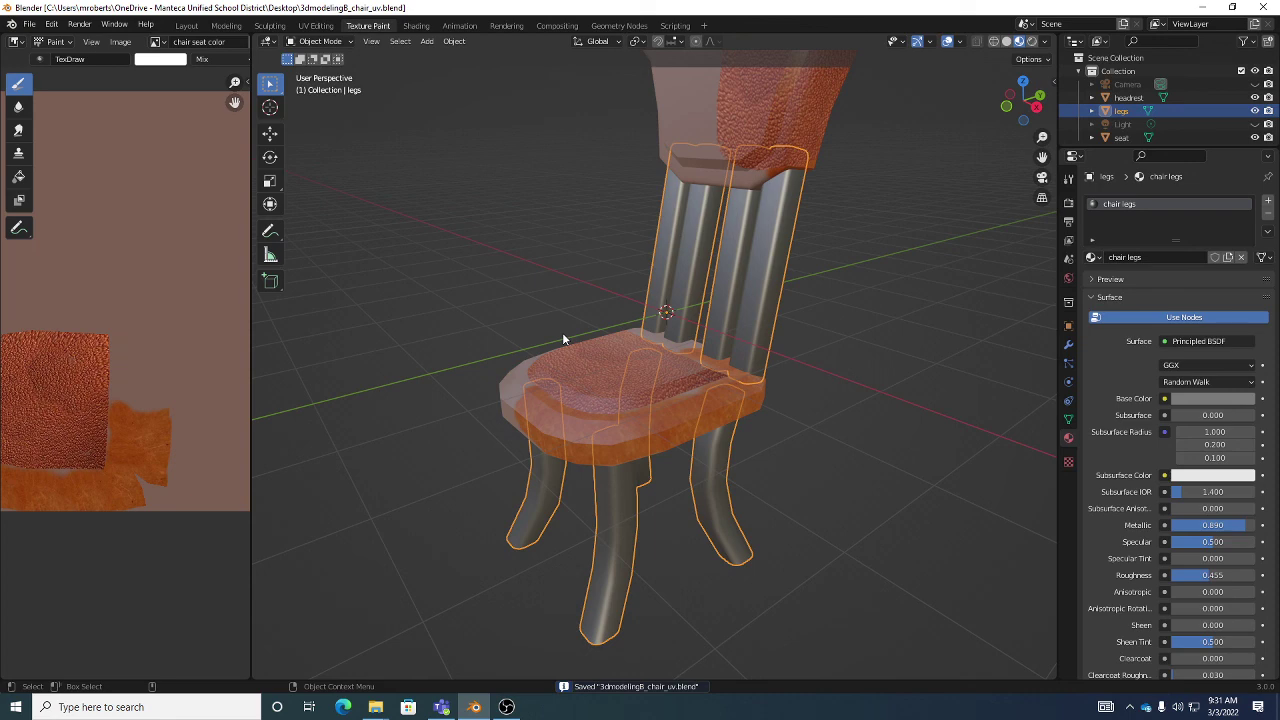
pyautogui.click(508, 707)
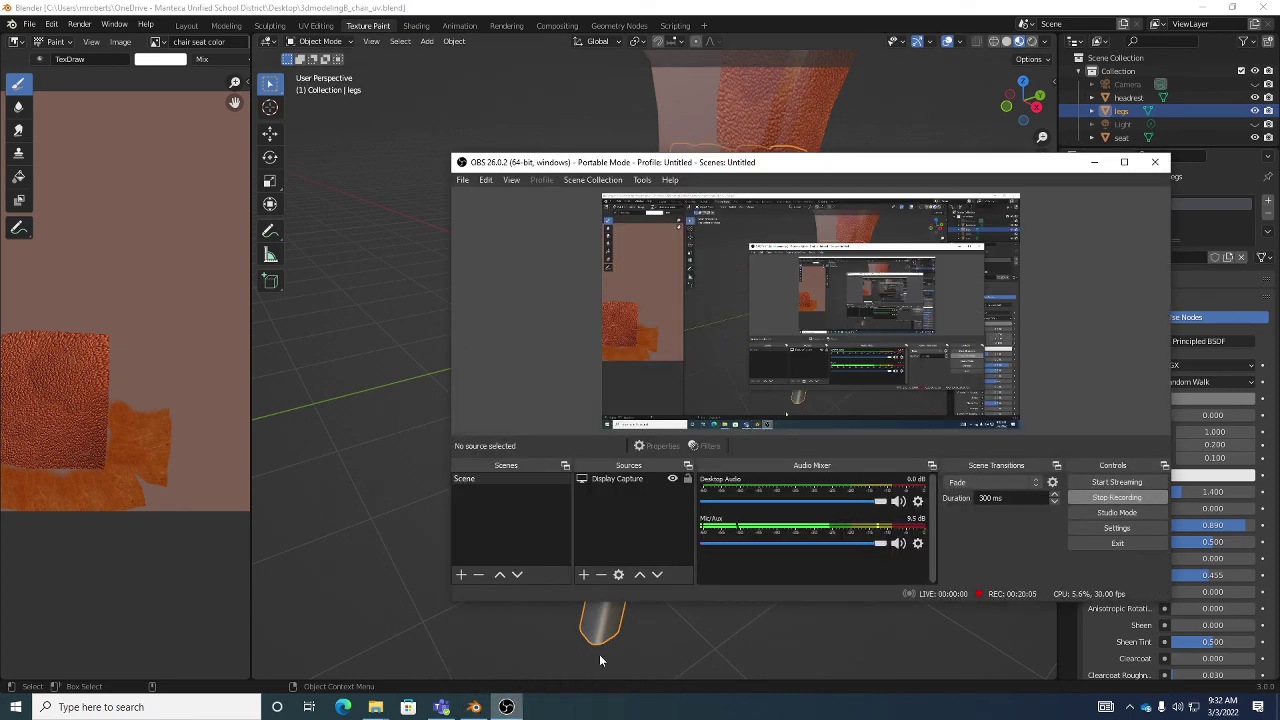